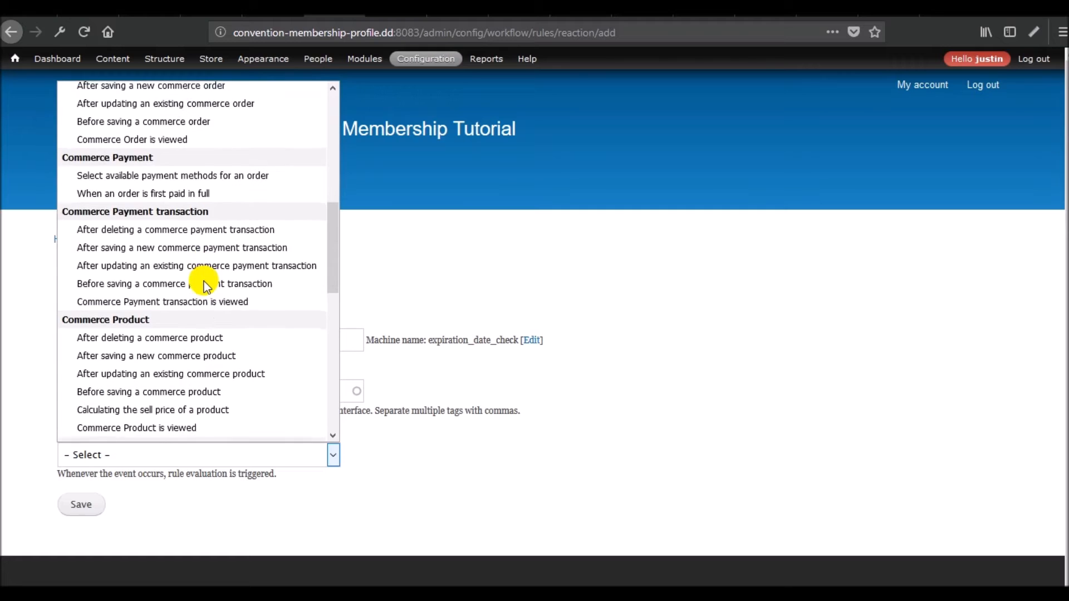
- Set the Expiration Date Check rule to react on "User account page is viewed" and save the rule
{"action": "scroll", "coordinate": [204, 281], "scroll_direction": "down", "scroll_amount": 1}
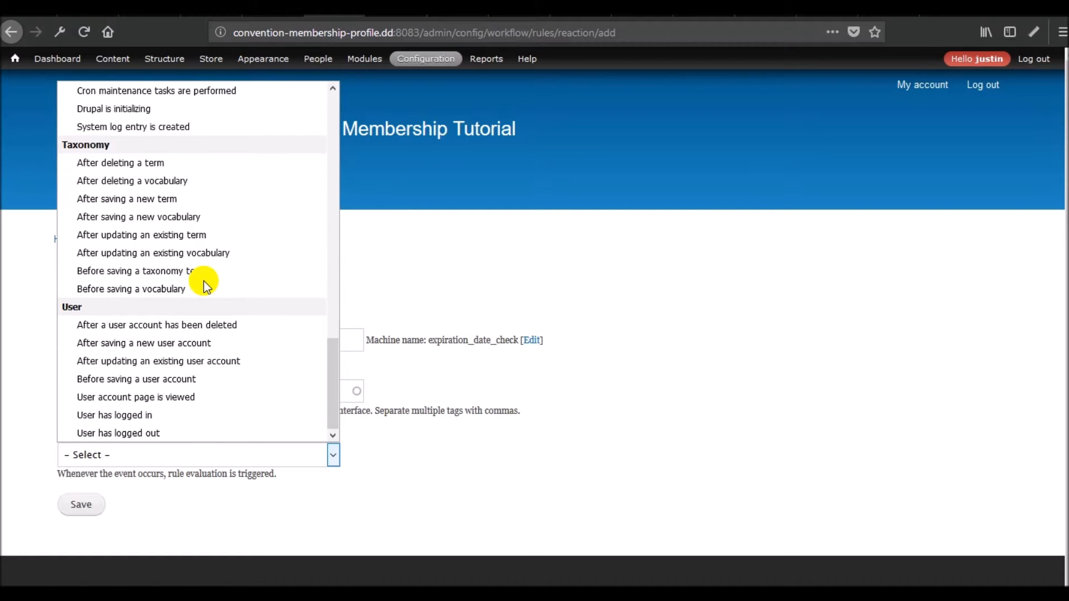
{"action": "scroll", "coordinate": [204, 281], "scroll_direction": "up", "scroll_amount": 4}
{"action": "scroll", "coordinate": [203, 281], "scroll_direction": "down", "scroll_amount": 4}
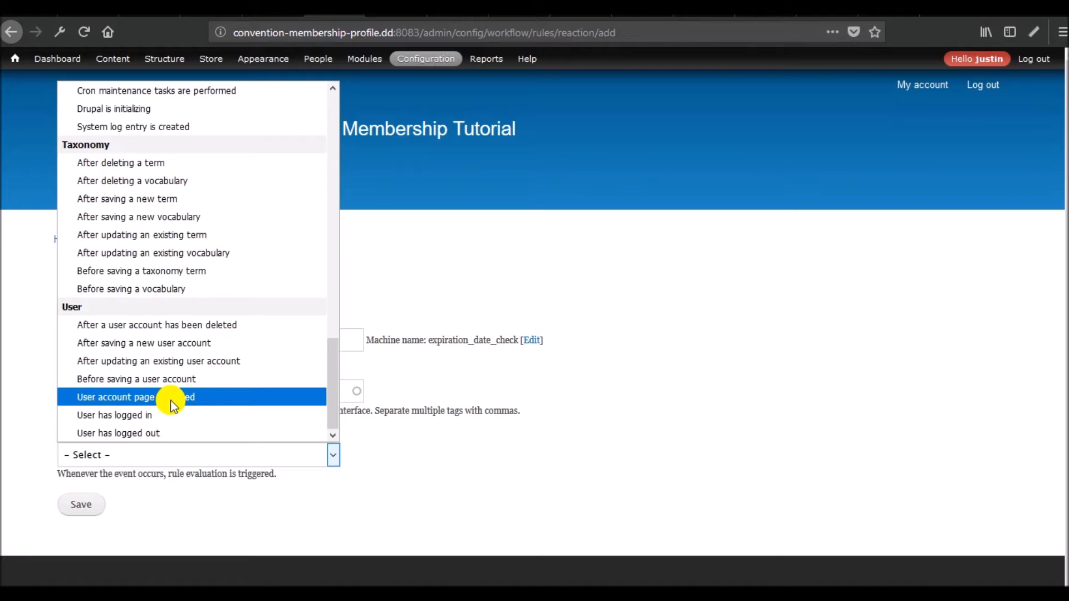
{"action": "left_click", "coordinate": [171, 400]}
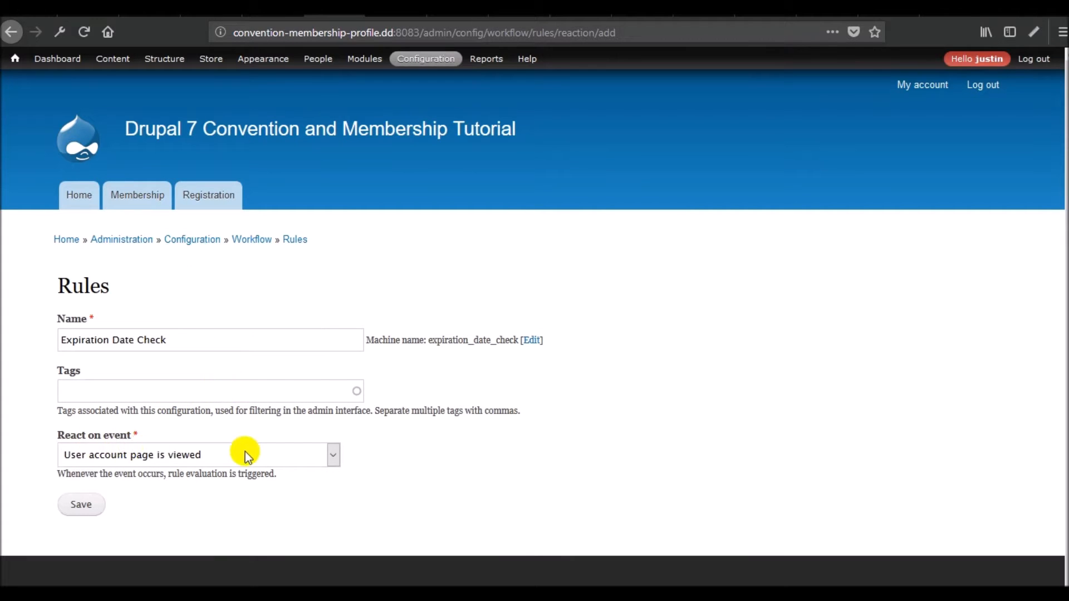
{"action": "left_click", "coordinate": [78, 507]}
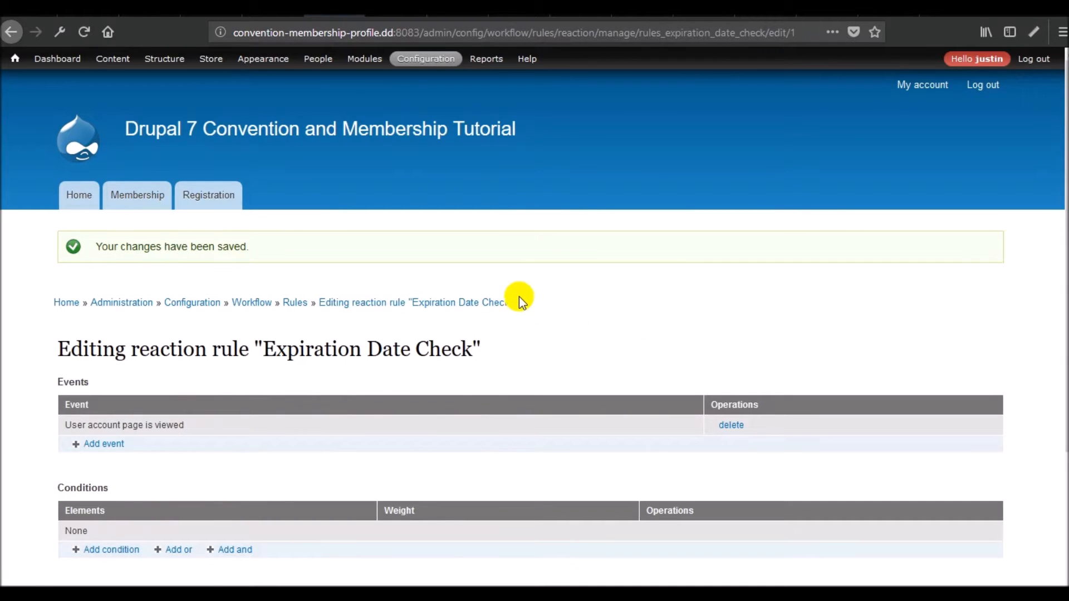
- Add "User has logged in" as a second event of the Expiration Date Check rule
{"action": "scroll", "coordinate": [519, 297], "scroll_direction": "down", "scroll_amount": 4}
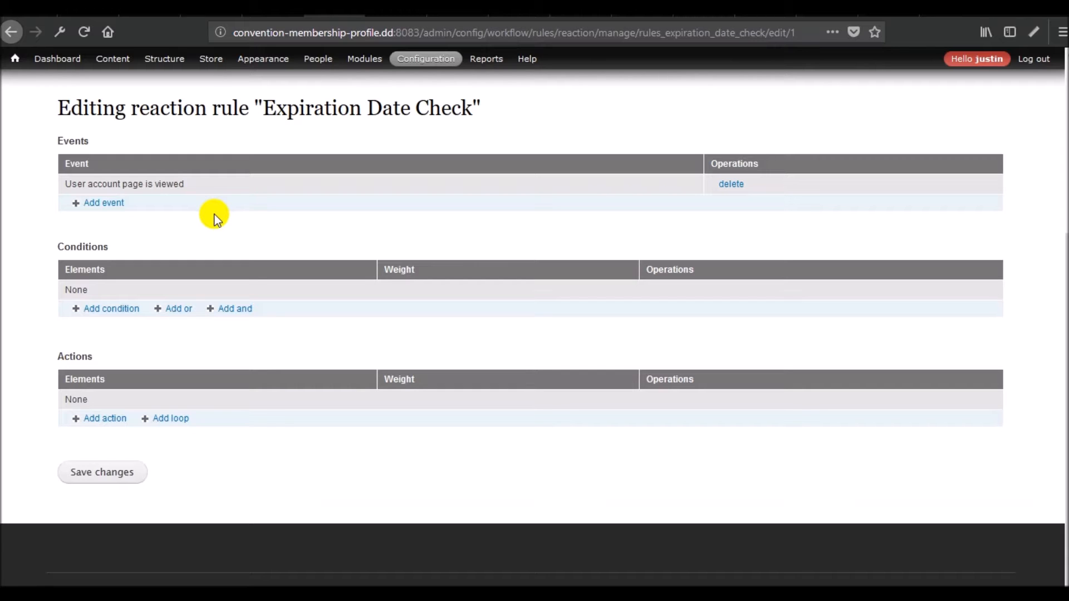
{"action": "left_click", "coordinate": [106, 204]}
{"action": "left_click", "coordinate": [242, 359]}
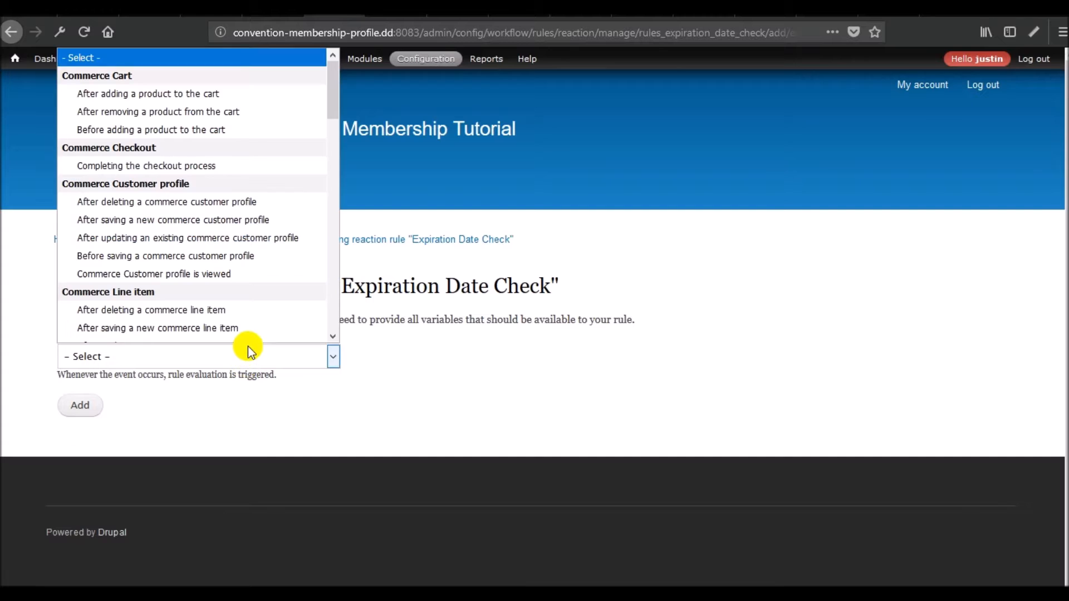
{"action": "scroll", "coordinate": [226, 221], "scroll_direction": "down", "scroll_amount": 20}
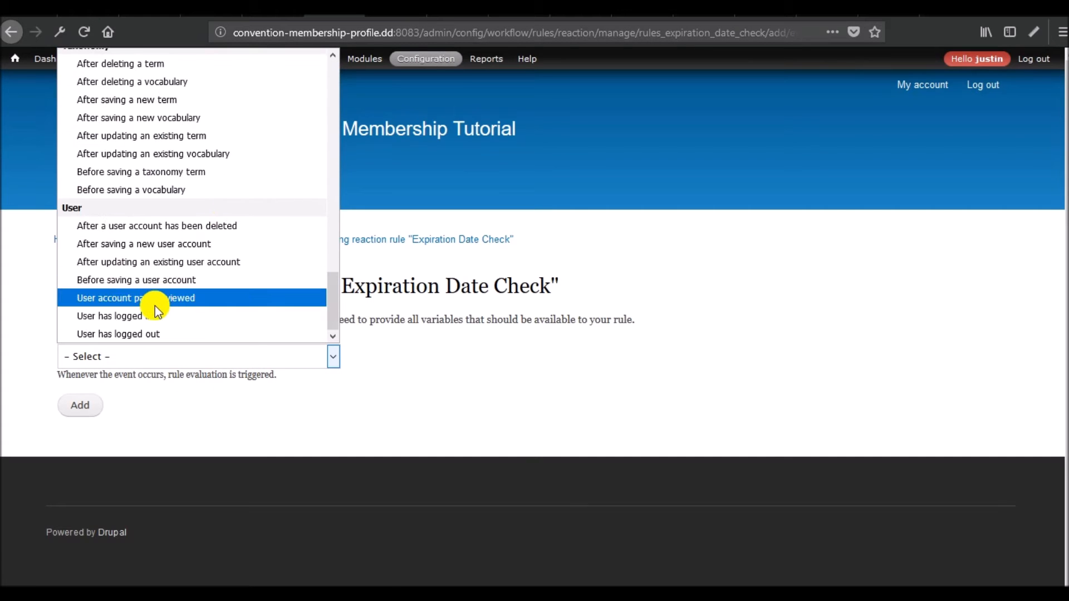
{"action": "left_click", "coordinate": [153, 316]}
{"action": "left_click", "coordinate": [86, 406]}
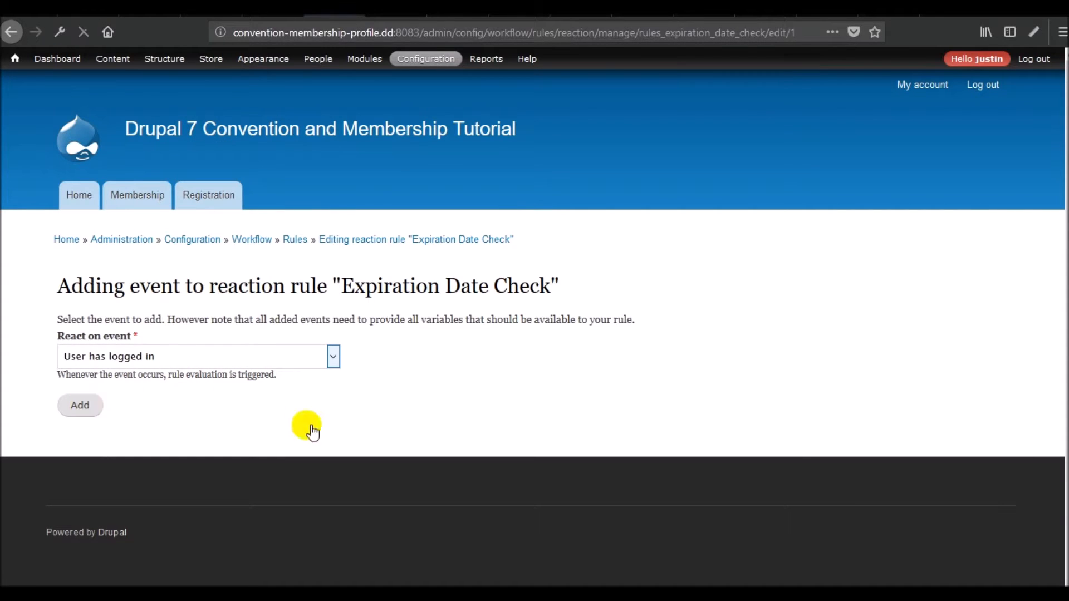
- Start a new condition of the type "Data comparison" for the rule
{"action": "scroll", "coordinate": [326, 432], "scroll_direction": "down", "scroll_amount": 5}
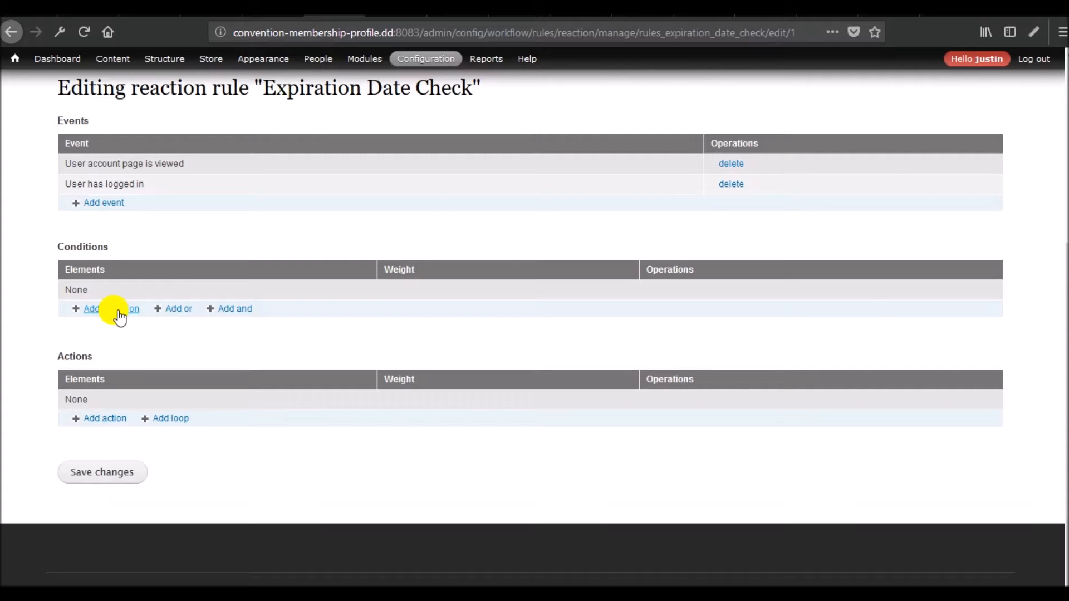
{"action": "left_click", "coordinate": [119, 316]}
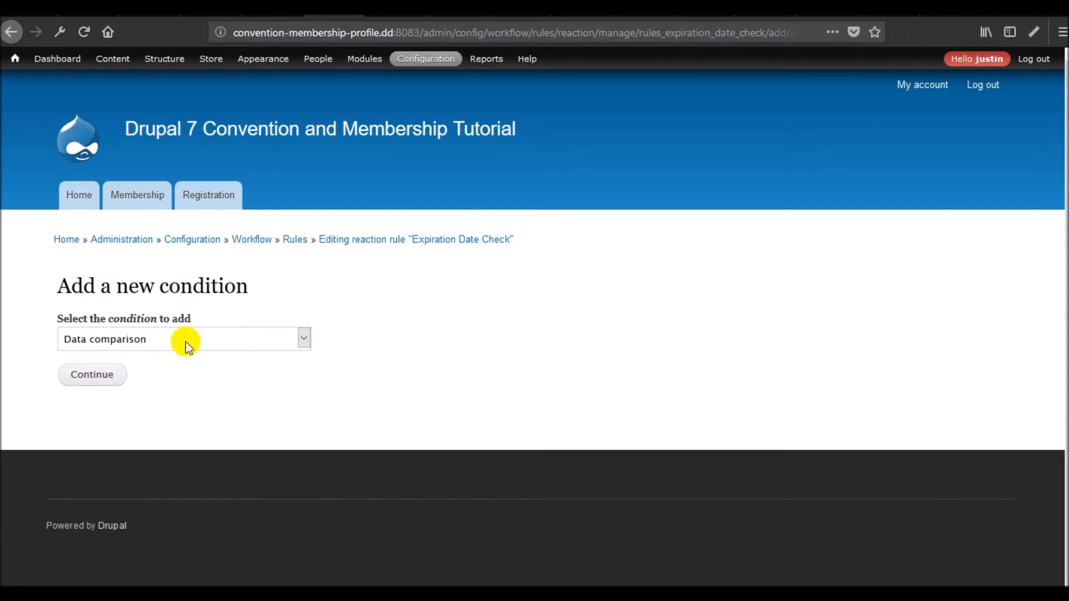
{"action": "left_click", "coordinate": [185, 342]}
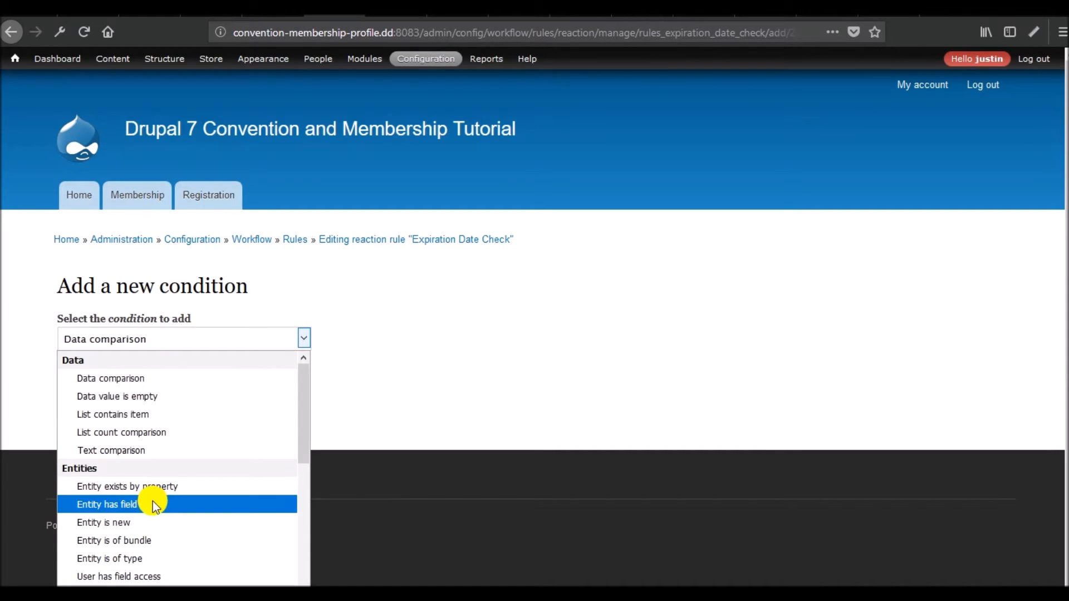
{"action": "left_click", "coordinate": [147, 381]}
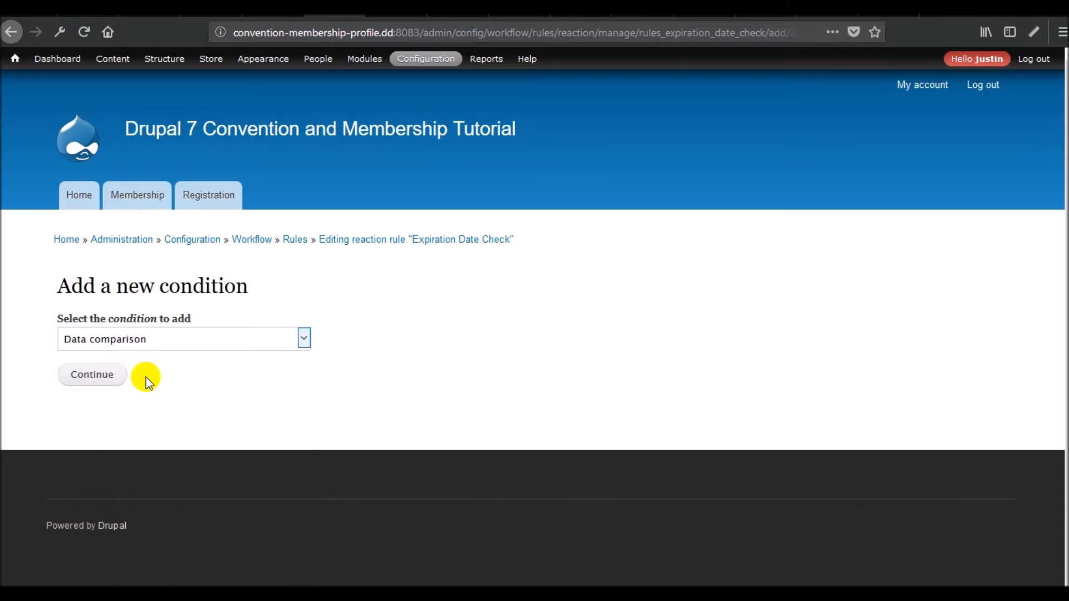
{"action": "left_click", "coordinate": [98, 384]}
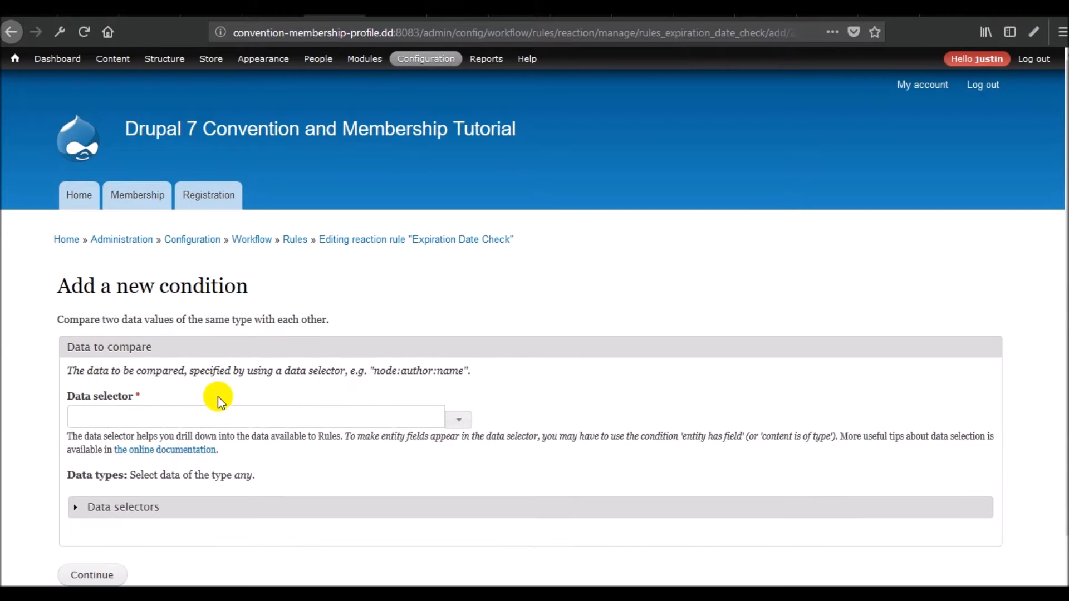
- Choose account:field-expiration-date as the data to compare and continue to the comparison settings
{"action": "left_click", "coordinate": [189, 415]}
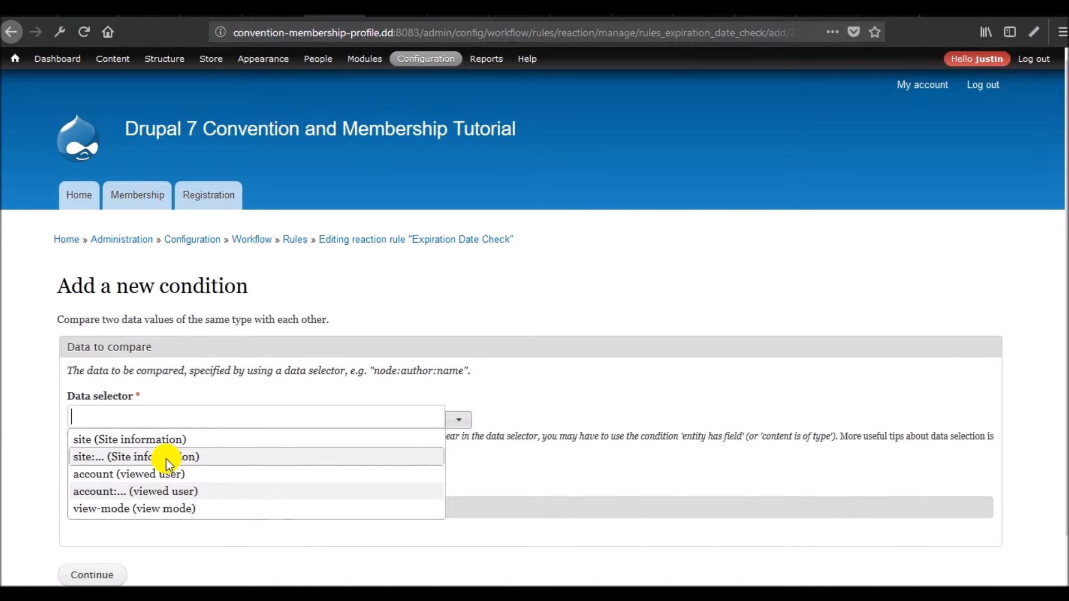
{"action": "left_click", "coordinate": [164, 490]}
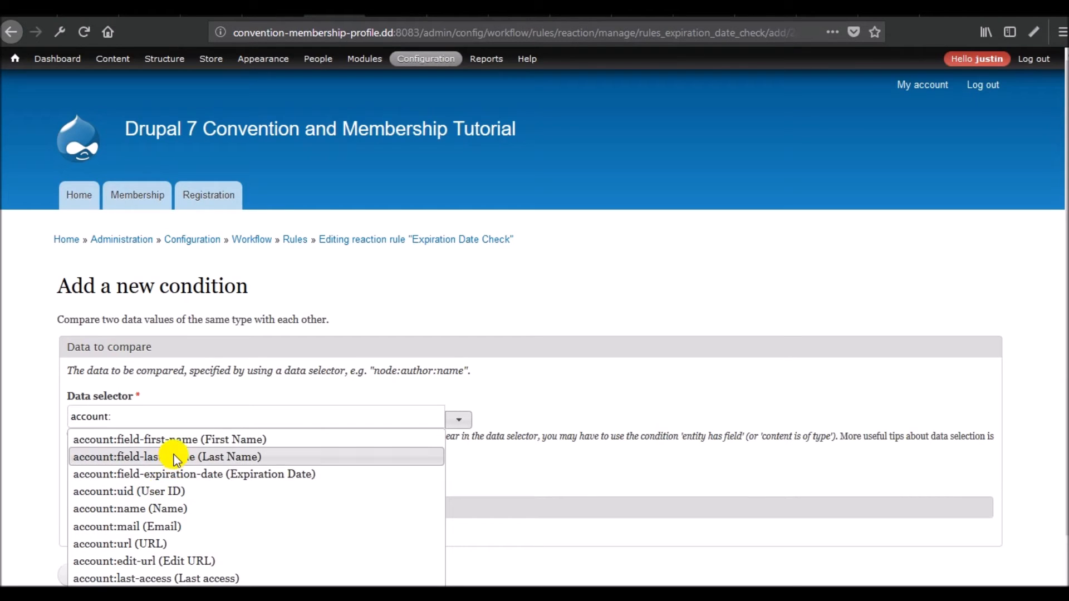
{"action": "left_click", "coordinate": [171, 476]}
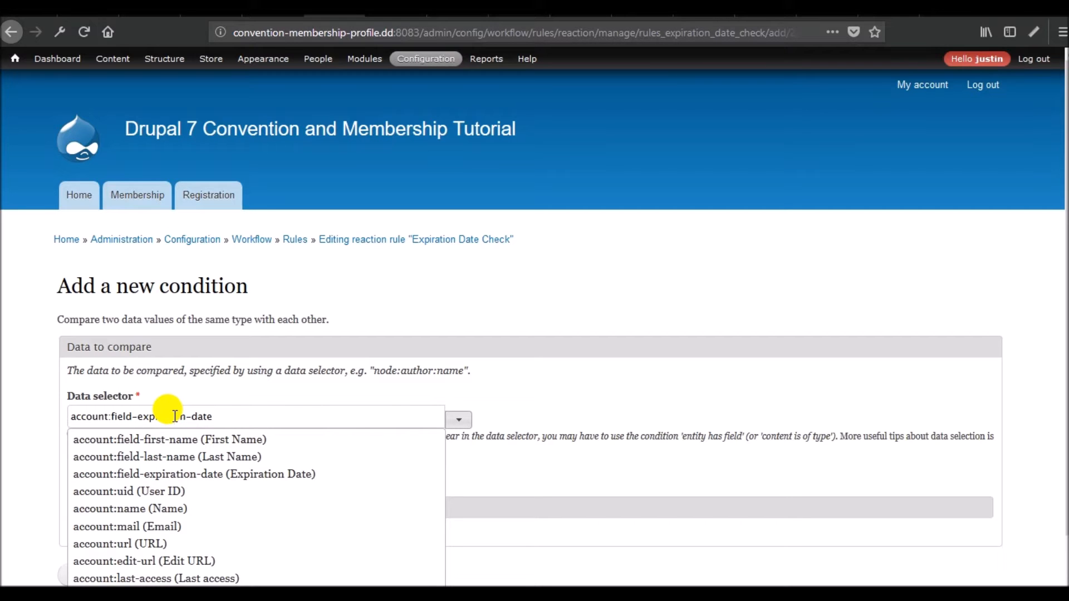
{"action": "left_click", "coordinate": [206, 388]}
{"action": "left_click", "coordinate": [91, 575]}
- Set the comparison operator to "is greater than" and the data value to "now", and save the condition
{"action": "scroll", "coordinate": [52, 434], "scroll_direction": "down", "scroll_amount": 5}
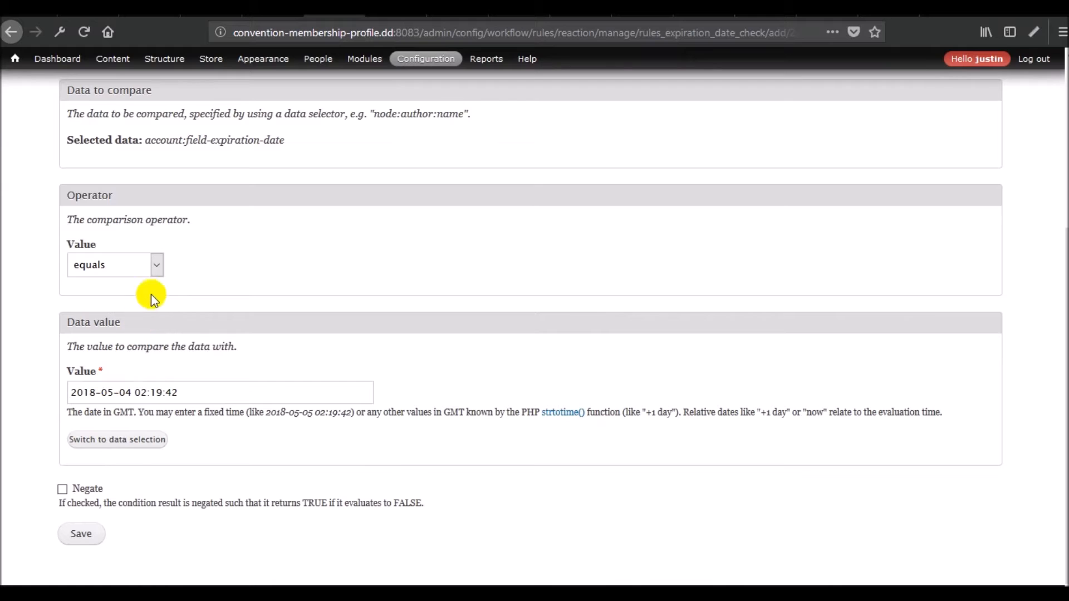
{"action": "left_click", "coordinate": [155, 265]}
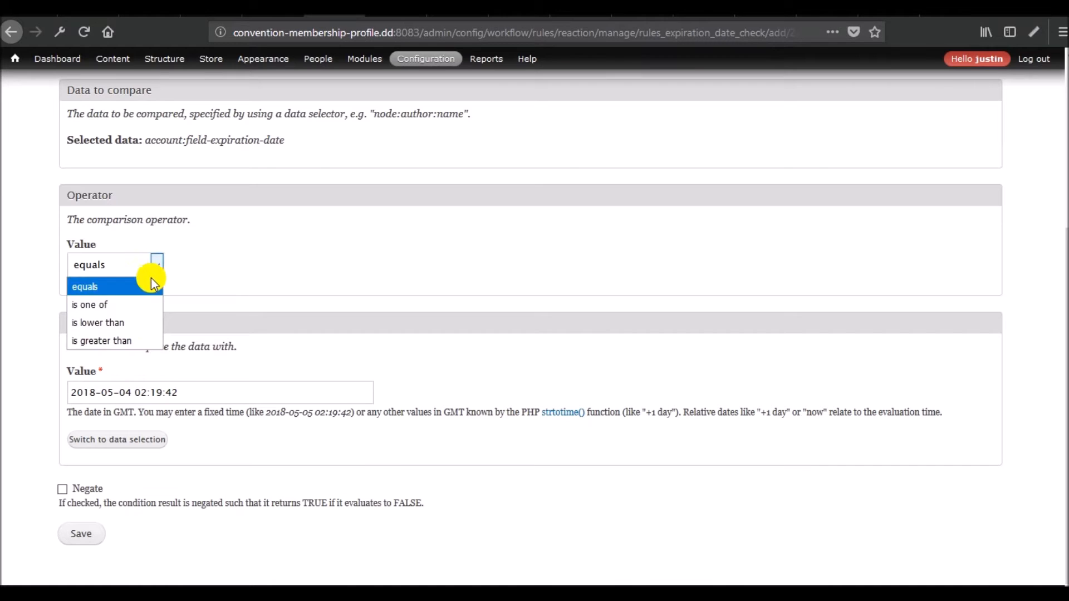
{"action": "left_click", "coordinate": [125, 343]}
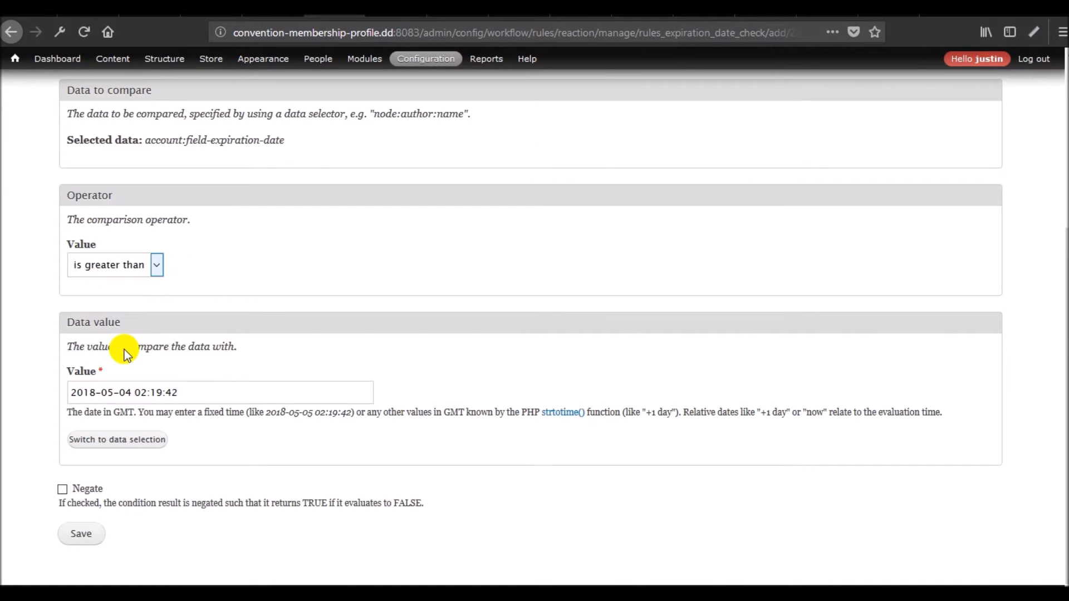
{"action": "scroll", "coordinate": [214, 393], "scroll_direction": "up", "scroll_amount": 5}
{"action": "scroll", "coordinate": [215, 394], "scroll_direction": "down", "scroll_amount": 5}
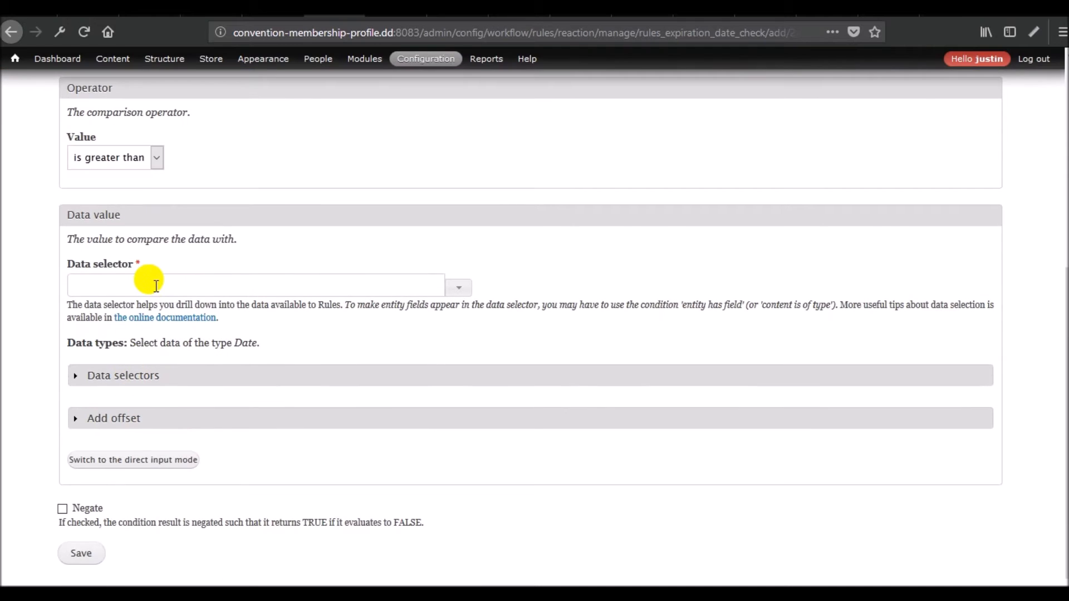
{"action": "left_click", "coordinate": [115, 458]}
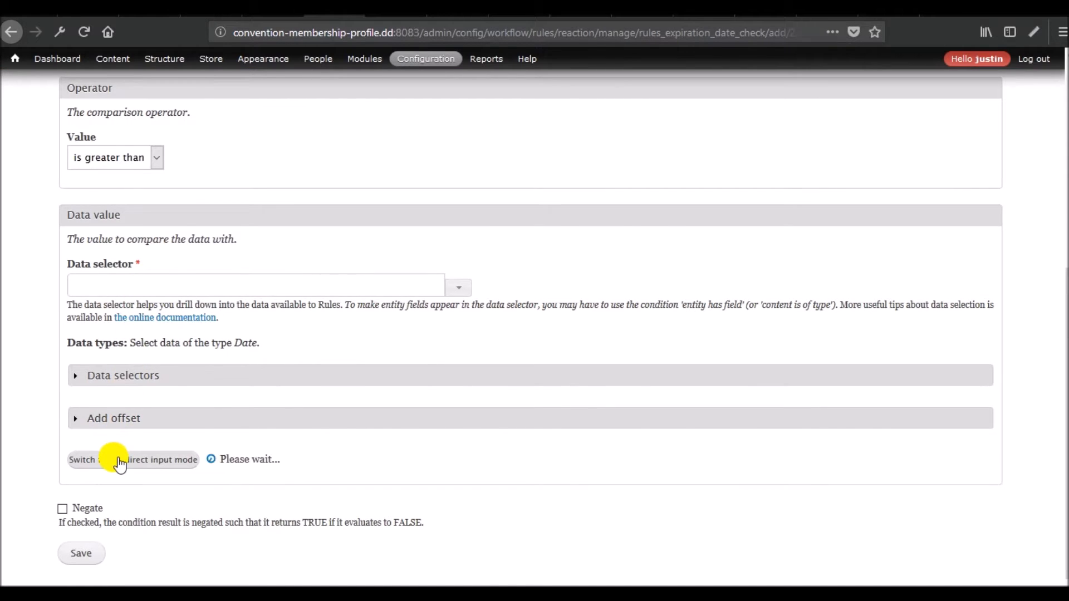
{"action": "triple_click", "coordinate": [196, 332]}
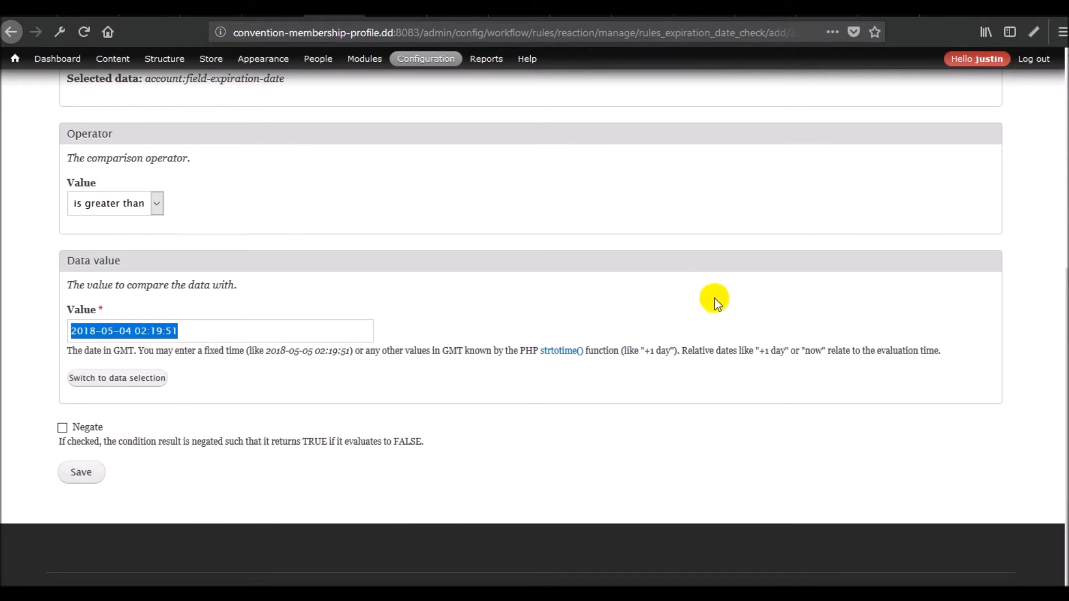
{"action": "type", "text": "now"}
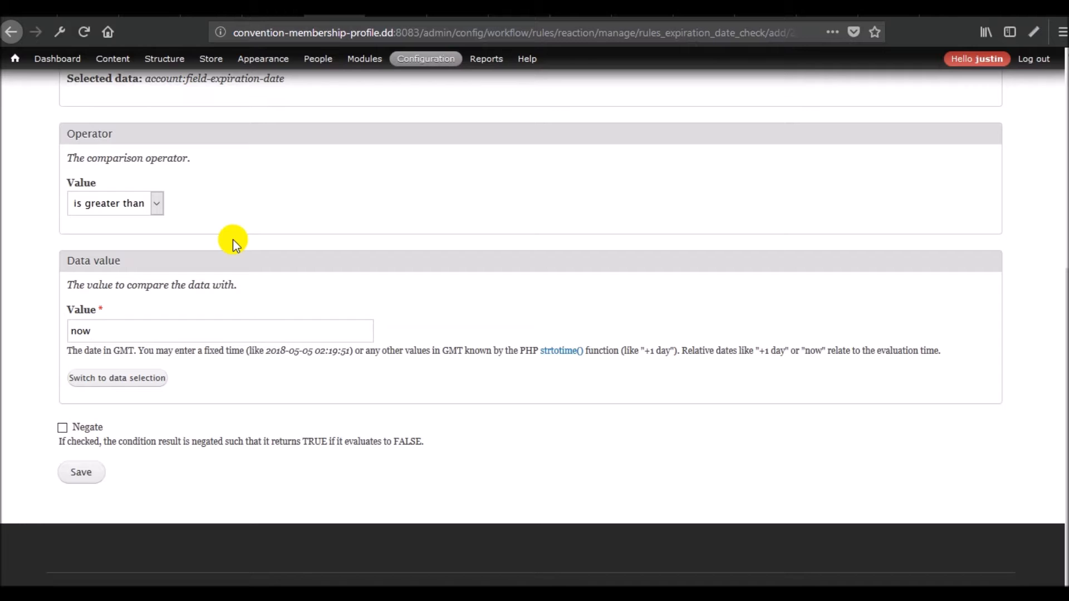
{"action": "left_click", "coordinate": [81, 472]}
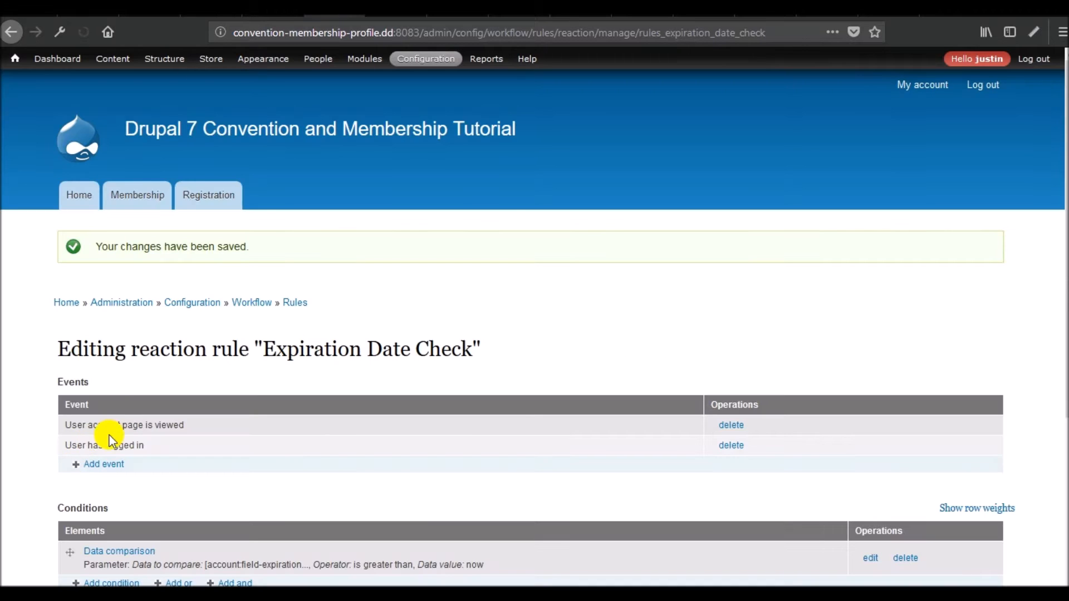
- Reopen the data comparison condition and try negating it with the operator "is lower than"
{"action": "scroll", "coordinate": [109, 436], "scroll_direction": "down", "scroll_amount": 3}
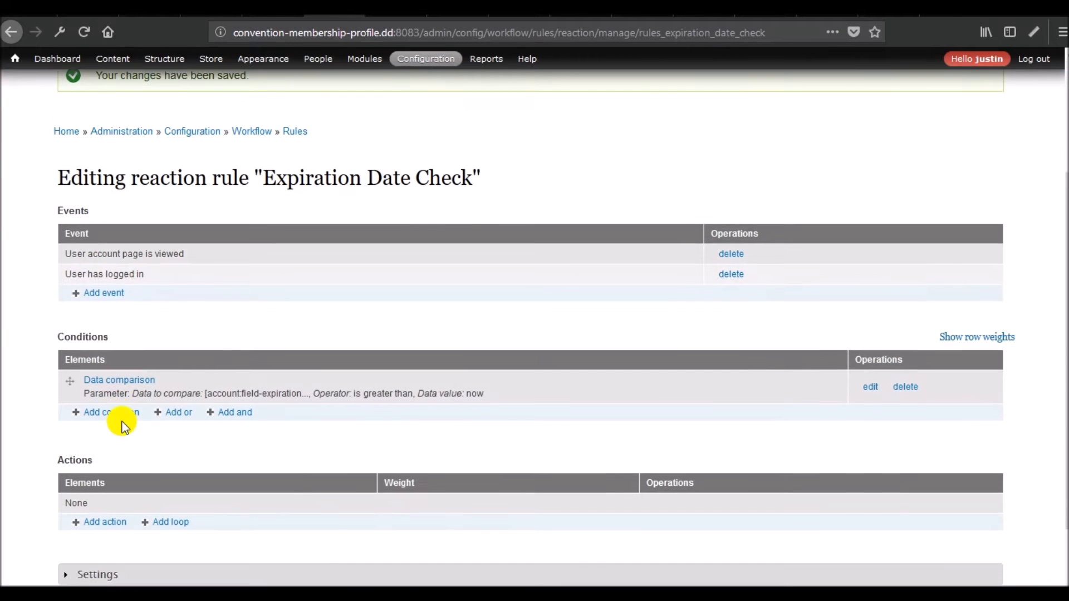
{"action": "left_click", "coordinate": [872, 388]}
{"action": "scroll", "coordinate": [456, 345], "scroll_direction": "down", "scroll_amount": 5}
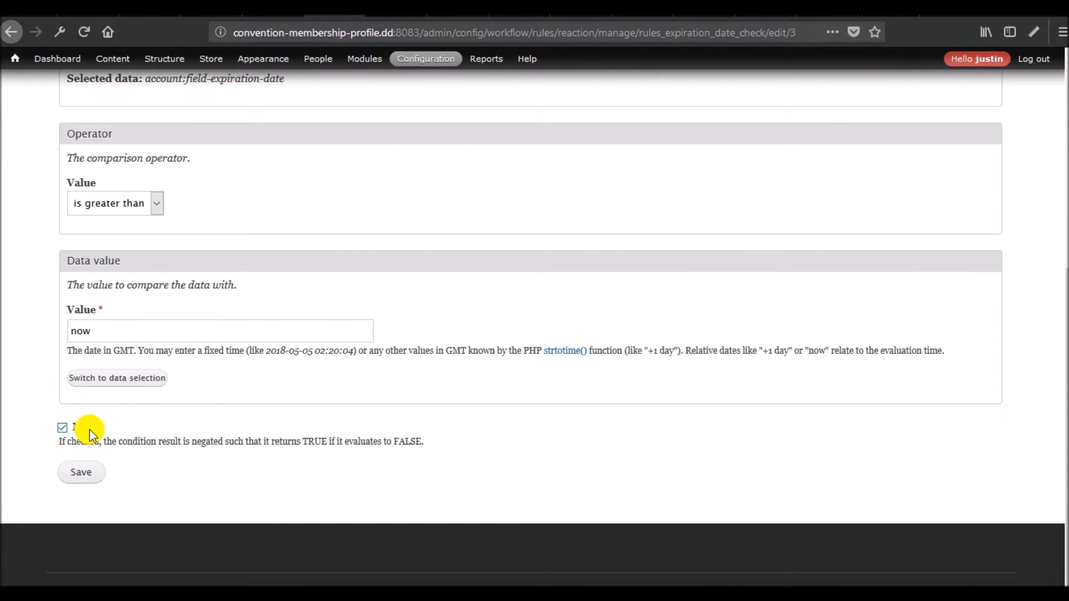
{"action": "left_click", "coordinate": [134, 211]}
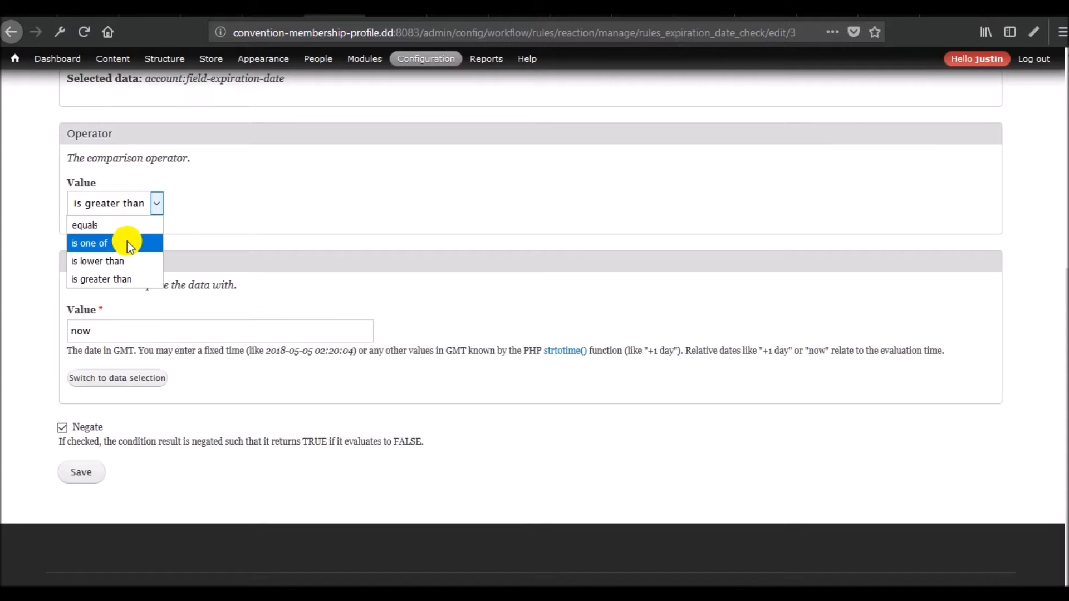
{"action": "left_click", "coordinate": [121, 260]}
{"action": "scroll", "coordinate": [134, 365], "scroll_direction": "down", "scroll_amount": 7}
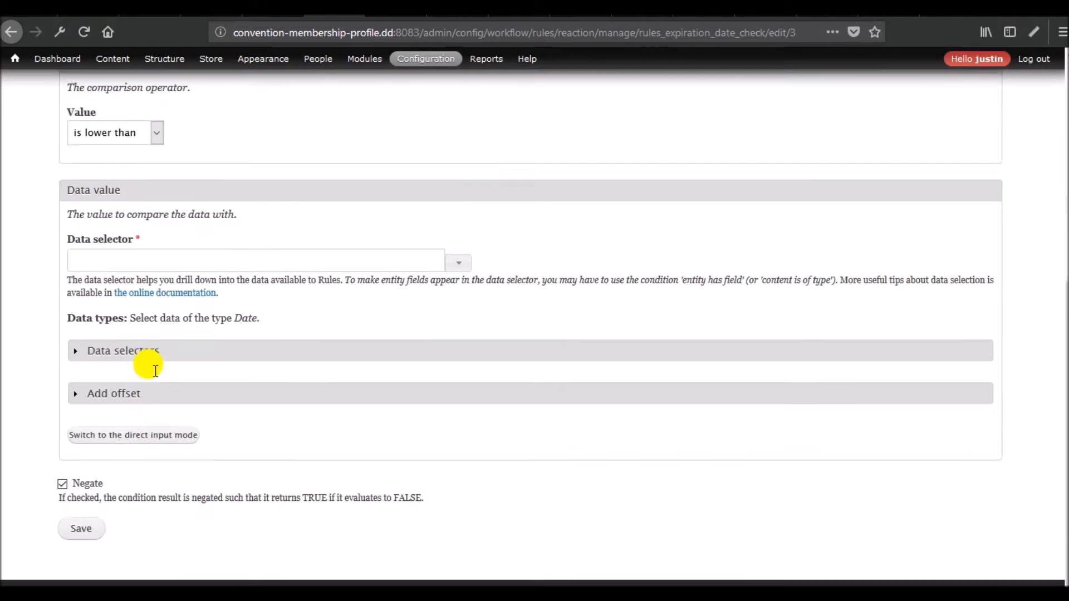
- Set the condition's operator back to "is greater than", turn off Negate, and save the condition
{"action": "left_click", "coordinate": [113, 83]}
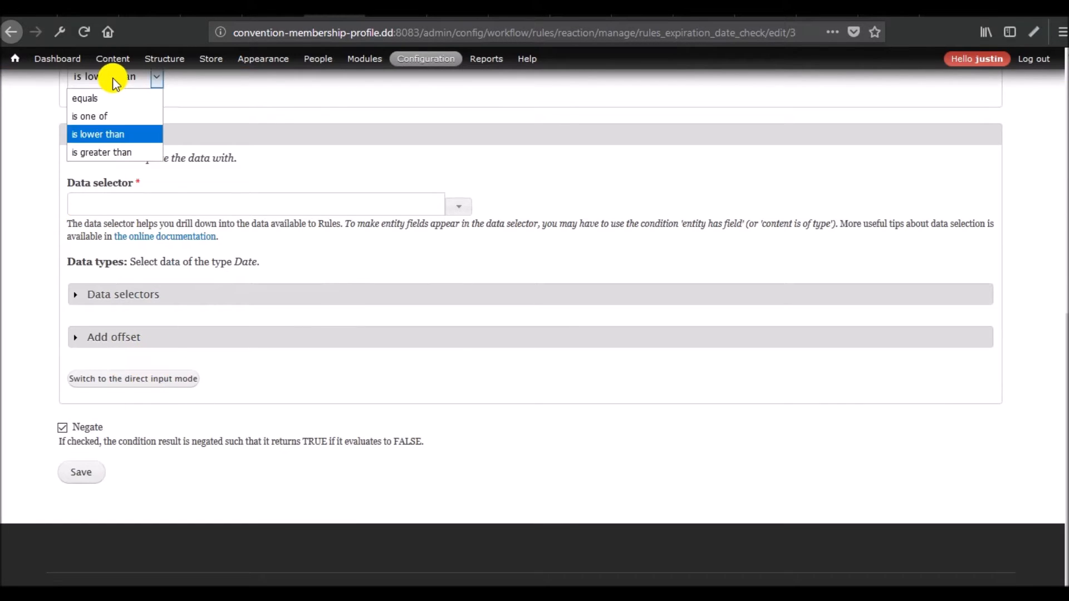
{"action": "left_click", "coordinate": [108, 151]}
{"action": "scroll", "coordinate": [106, 456], "scroll_direction": "down", "scroll_amount": 5}
{"action": "left_click", "coordinate": [90, 430]}
{"action": "left_click", "coordinate": [82, 474]}
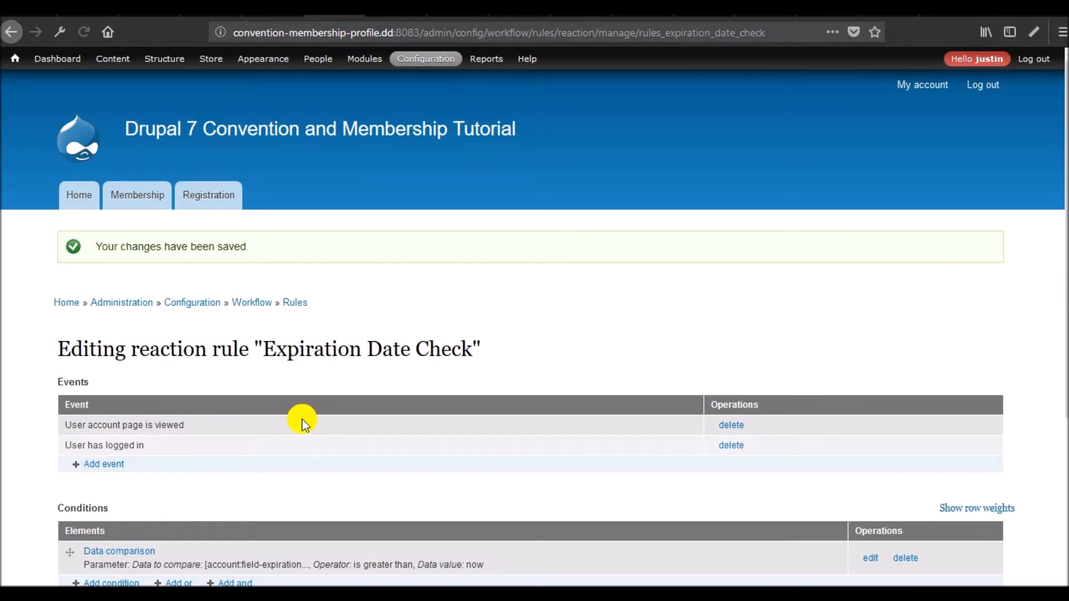
{"action": "scroll", "coordinate": [302, 418], "scroll_direction": "down", "scroll_amount": 5}
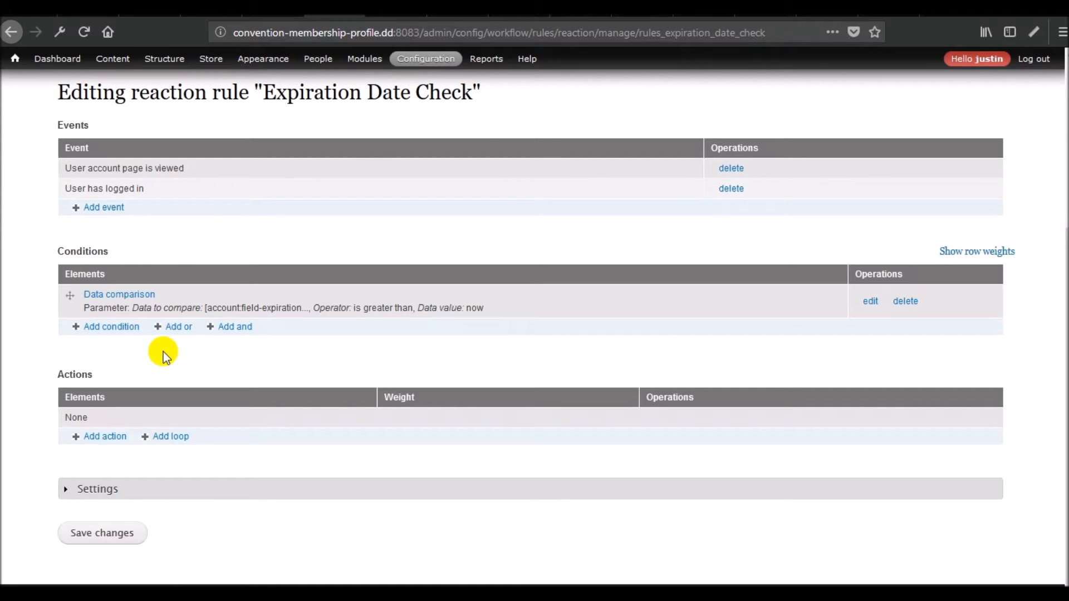
{"action": "left_click", "coordinate": [112, 437]}
{"action": "left_click", "coordinate": [274, 339]}
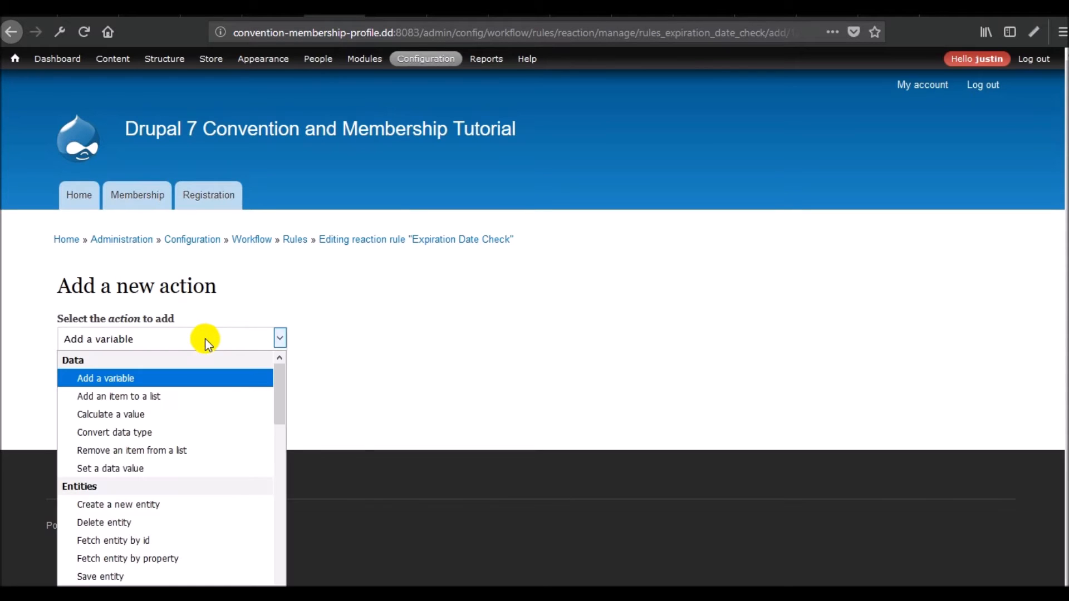
{"action": "left_click", "coordinate": [132, 469]}
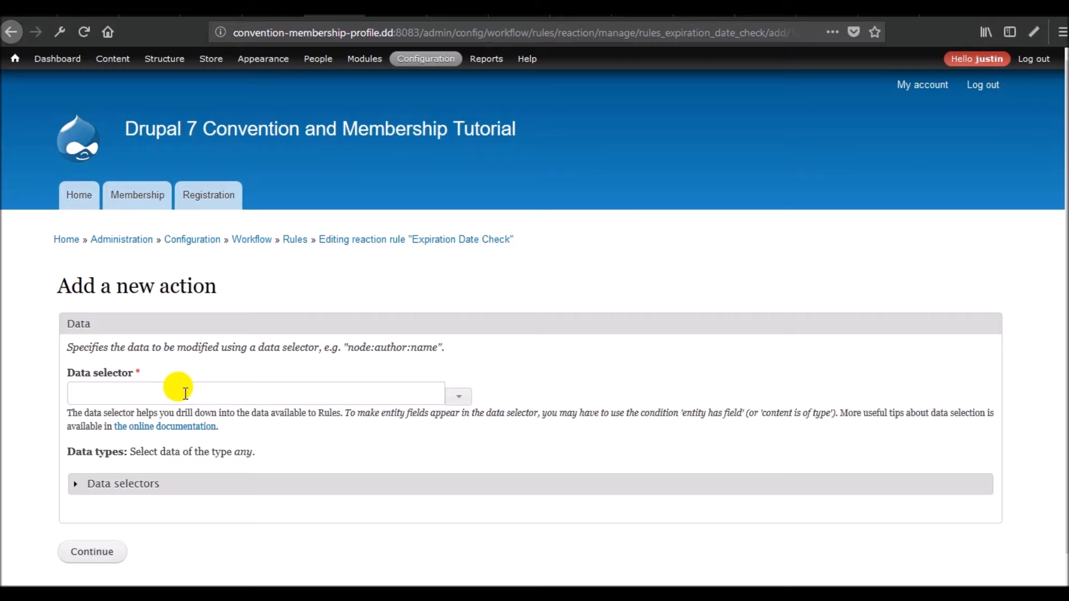
{"action": "left_click", "coordinate": [185, 393]}
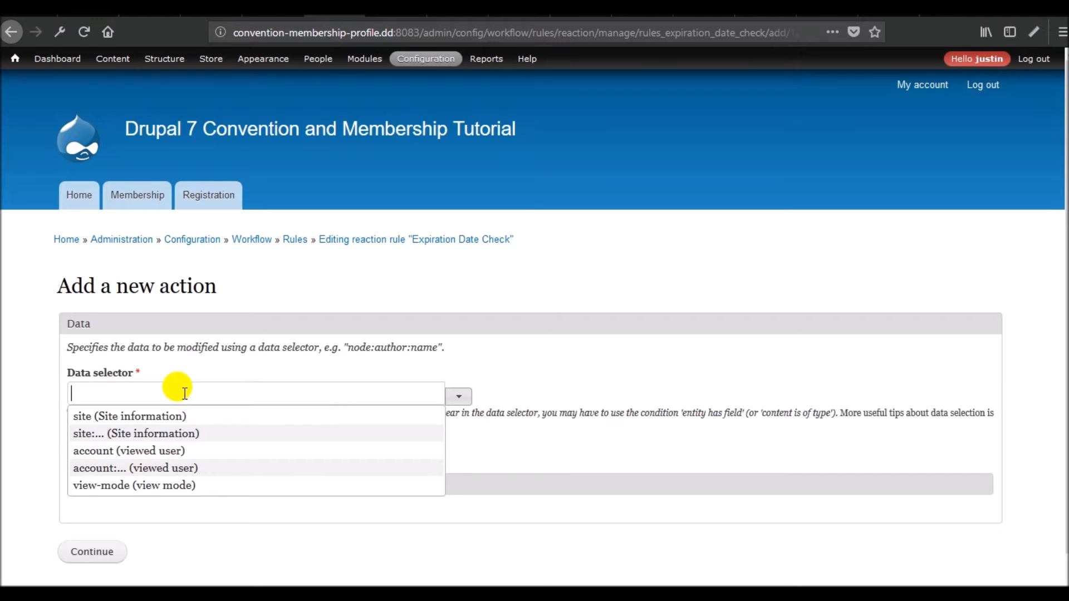
{"action": "left_click", "coordinate": [408, 240]}
{"action": "scroll", "coordinate": [297, 291], "scroll_direction": "down", "scroll_amount": 5}
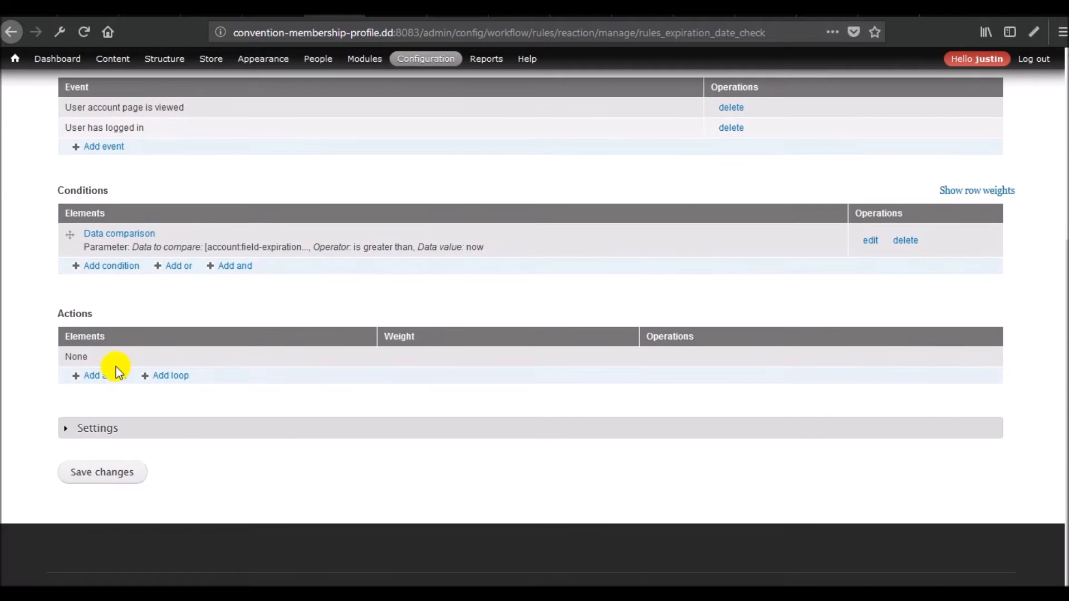
- Change the rule's name in its settings to "Expiration Date Check Role Grant"
{"action": "scroll", "coordinate": [305, 410], "scroll_direction": "up", "scroll_amount": 3}
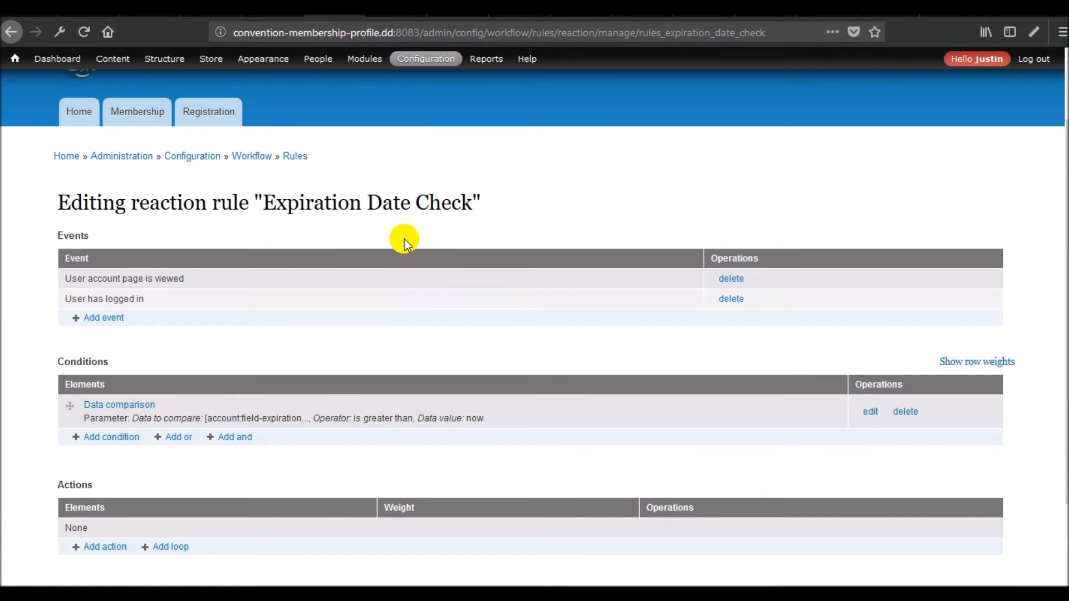
{"action": "scroll", "coordinate": [401, 240], "scroll_direction": "down", "scroll_amount": 3}
{"action": "left_click", "coordinate": [103, 423]}
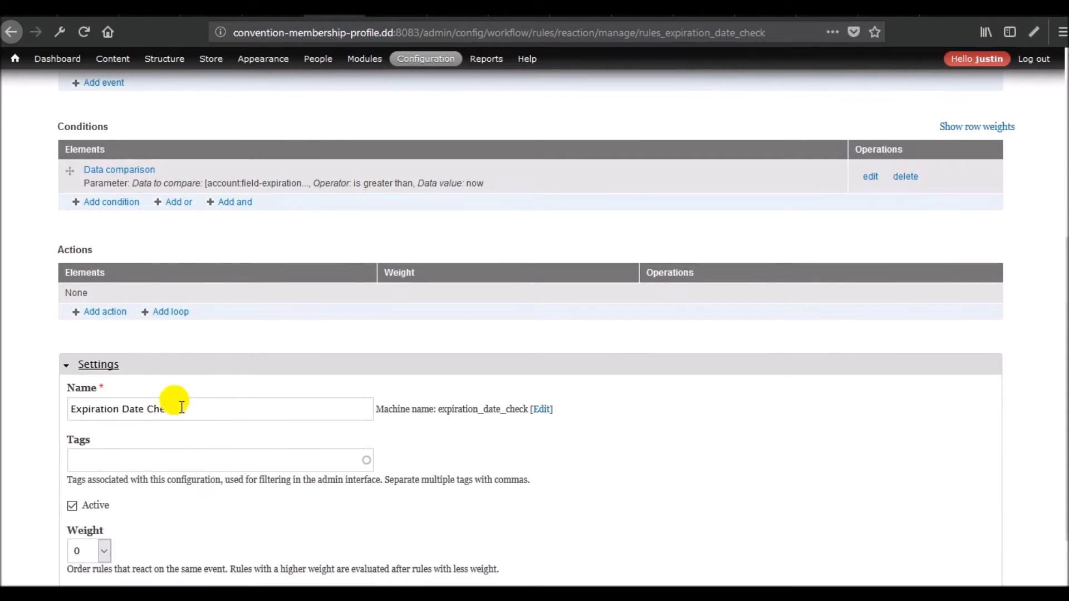
{"action": "left_click", "coordinate": [200, 409]}
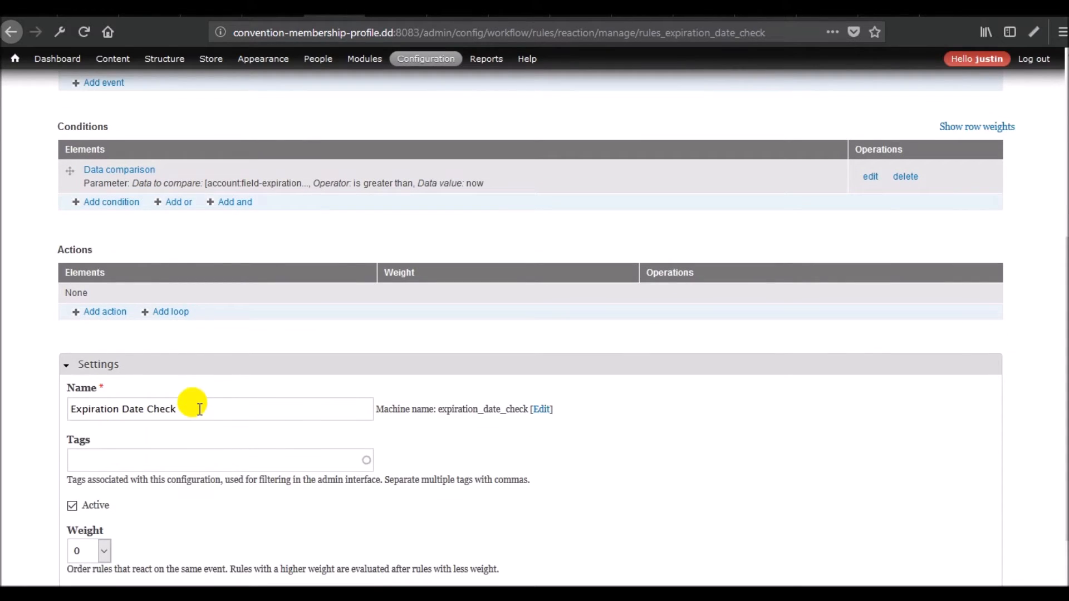
{"action": "type", "text": "Grant Role"}
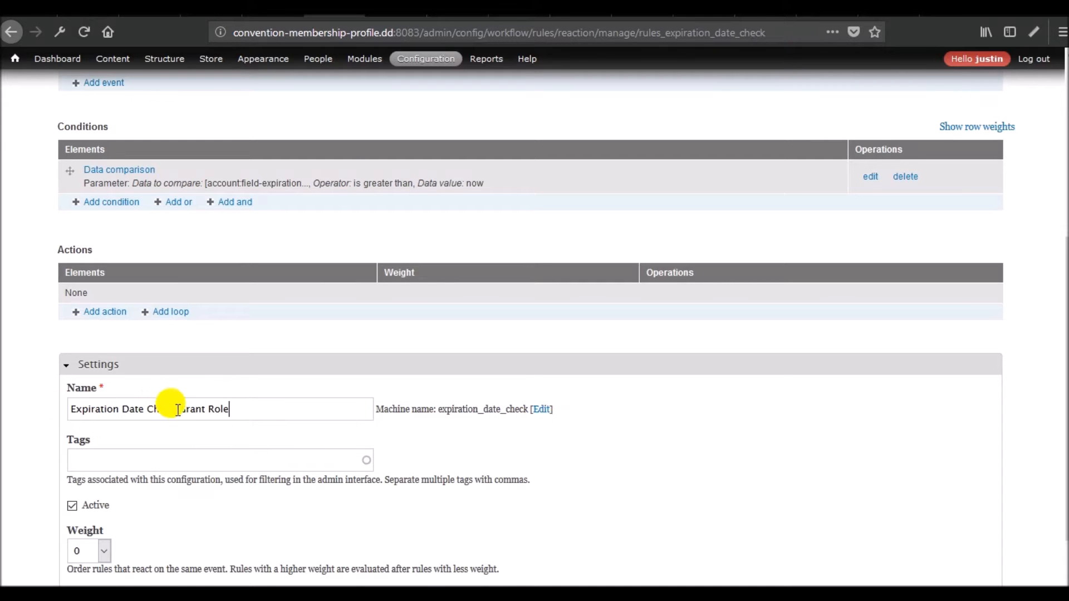
{"action": "left_click_drag", "start_coordinate": [178, 411], "coordinate": [297, 418]}
{"action": "type", "text": "Role Grant"}
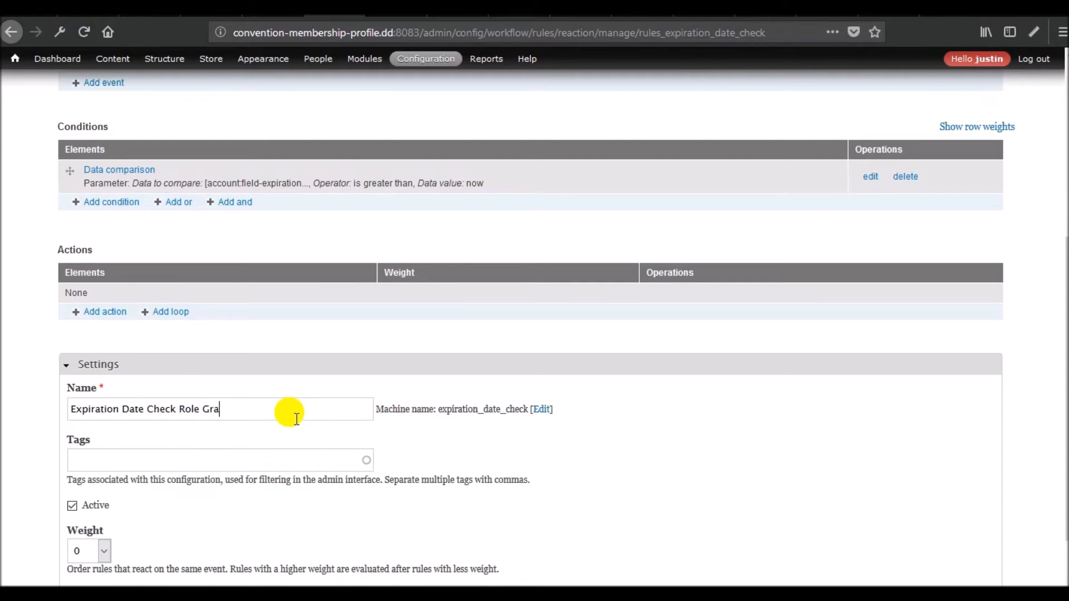
- Change the rule's machine-readable name to expiration_date_role_grant and check it in the settings
{"action": "left_click", "coordinate": [538, 406]}
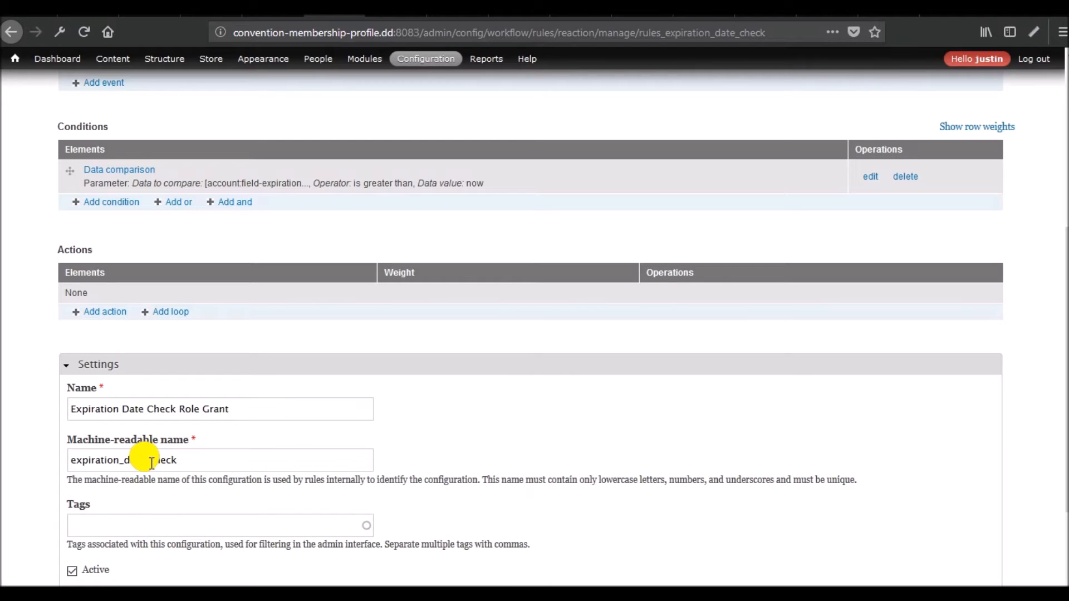
{"action": "left_click_drag", "start_coordinate": [152, 464], "coordinate": [262, 460]}
{"action": "type", "text": "role_grant"}
{"action": "scroll", "coordinate": [262, 449], "scroll_direction": "down", "scroll_amount": 4}
{"action": "scroll", "coordinate": [298, 417], "scroll_direction": "up", "scroll_amount": 5}
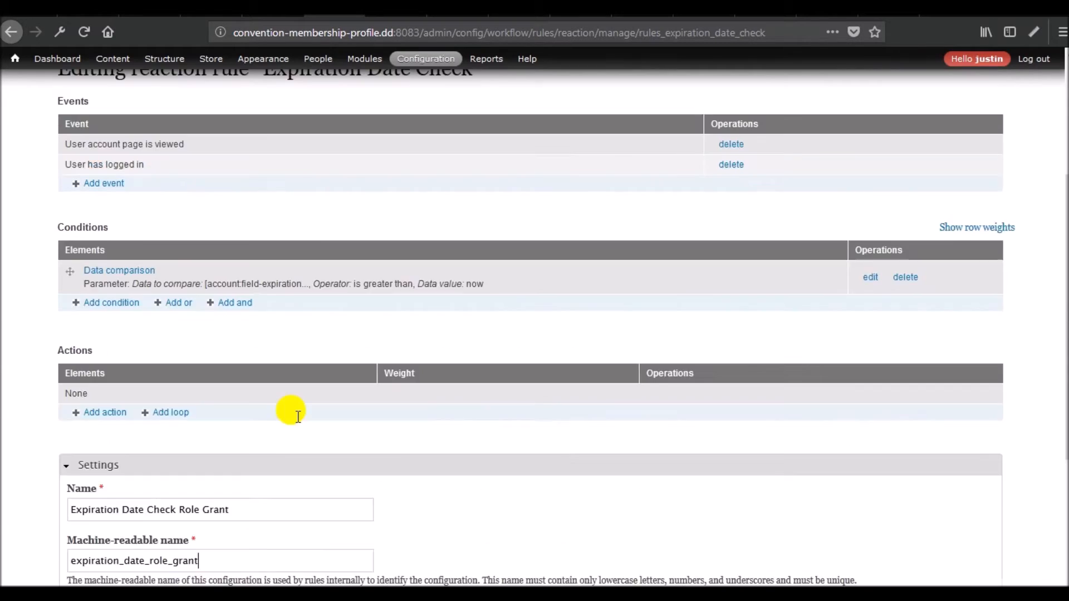
{"action": "scroll", "coordinate": [298, 416], "scroll_direction": "up", "scroll_amount": 2}
{"action": "scroll", "coordinate": [215, 406], "scroll_direction": "down", "scroll_amount": 3}
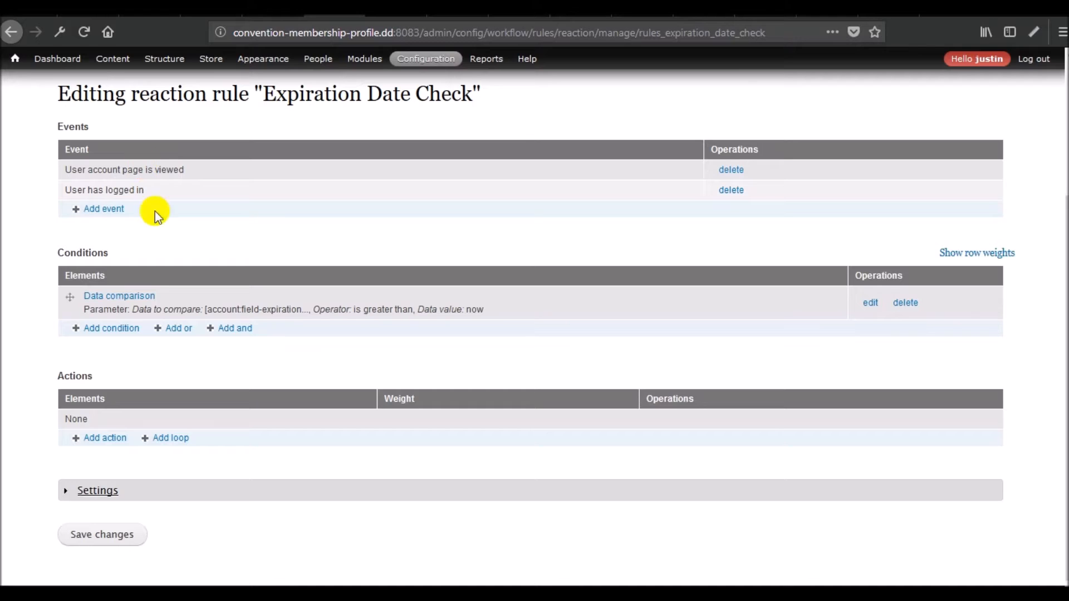
{"action": "scroll", "coordinate": [192, 303], "scroll_direction": "down", "scroll_amount": 2}
{"action": "left_click", "coordinate": [98, 428]}
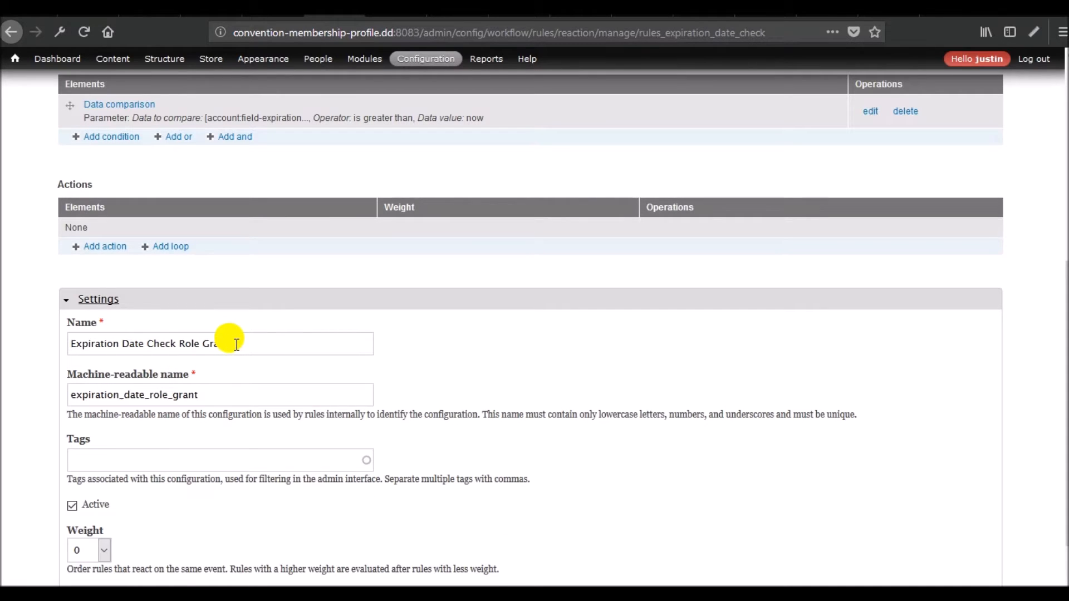
- Reopen the data comparison condition, change its operator to "is lower than", and try to save it
{"action": "scroll", "coordinate": [236, 344], "scroll_direction": "up", "scroll_amount": 3}
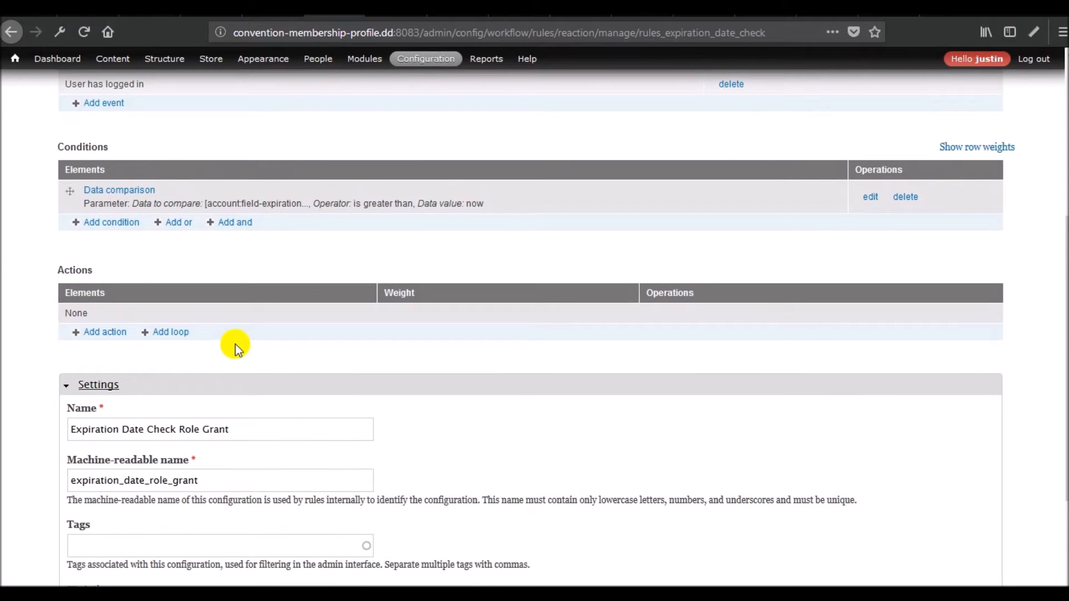
{"action": "left_click", "coordinate": [871, 199]}
{"action": "left_click", "coordinate": [149, 520]}
{"action": "left_click", "coordinate": [167, 578]}
{"action": "scroll", "coordinate": [279, 440], "scroll_direction": "down", "scroll_amount": 10}
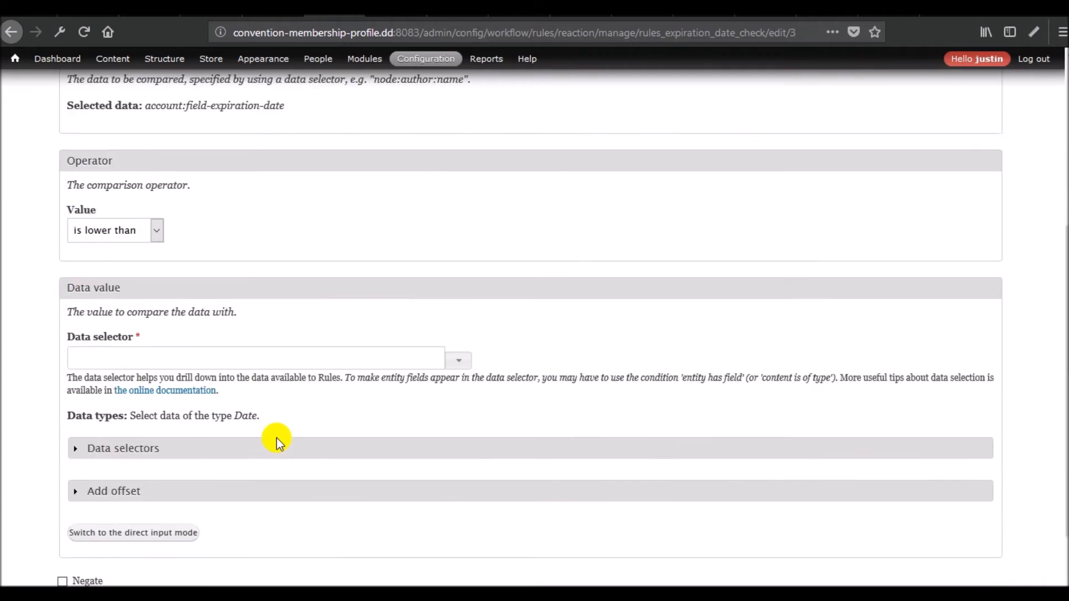
{"action": "scroll", "coordinate": [279, 443], "scroll_direction": "down", "scroll_amount": 2}
{"action": "left_click", "coordinate": [79, 574]}
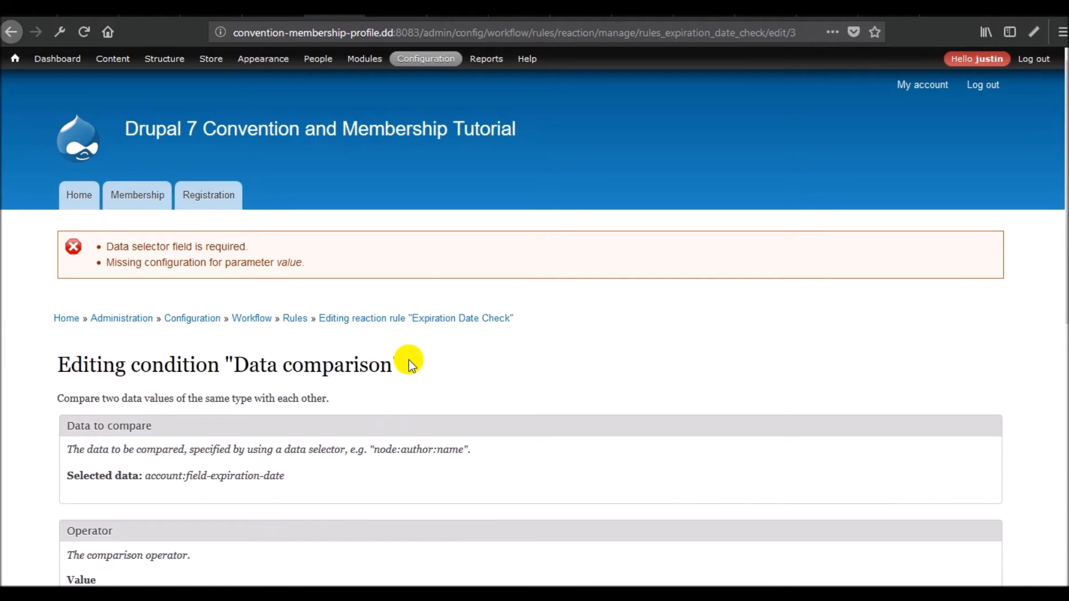
- Try account:field-expiration-date as the data value to compare with and look through the available data selectors
{"action": "scroll", "coordinate": [409, 360], "scroll_direction": "down", "scroll_amount": 10}
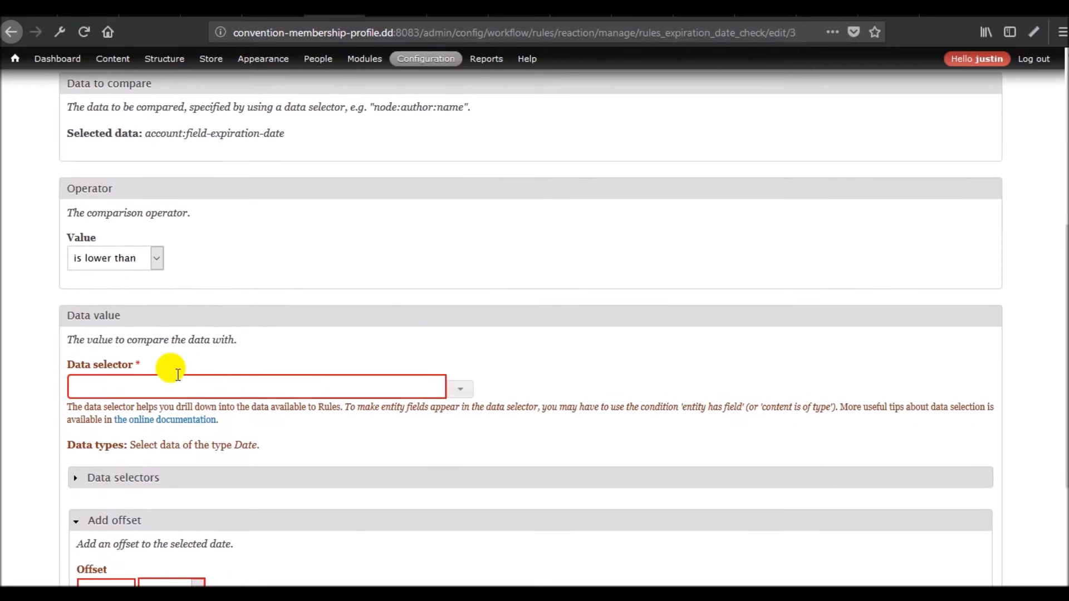
{"action": "right_click", "coordinate": [178, 375]}
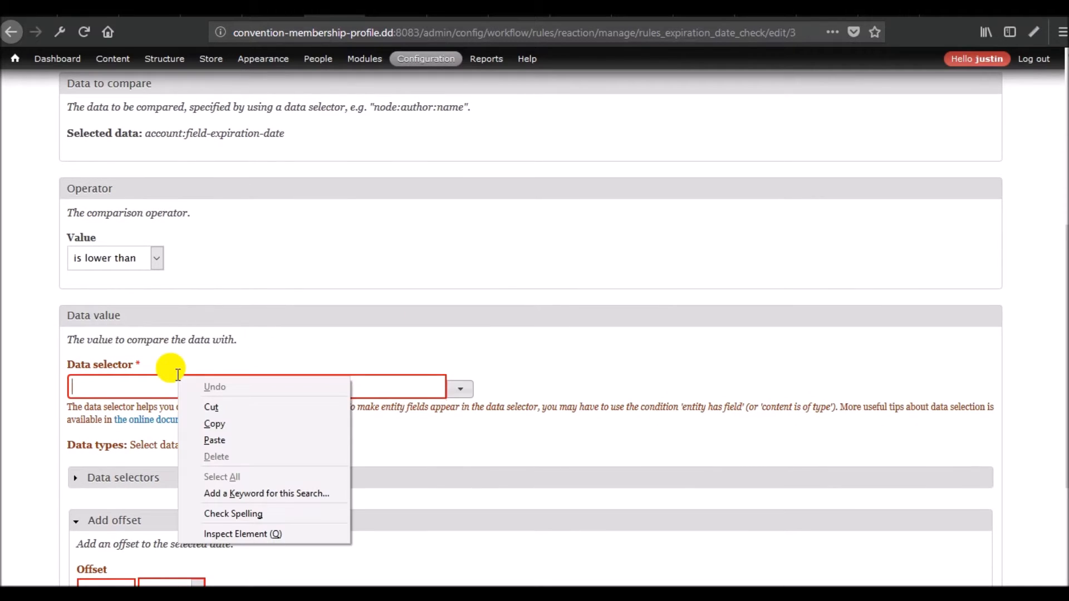
{"action": "left_click", "coordinate": [132, 391]}
{"action": "left_click", "coordinate": [129, 432]}
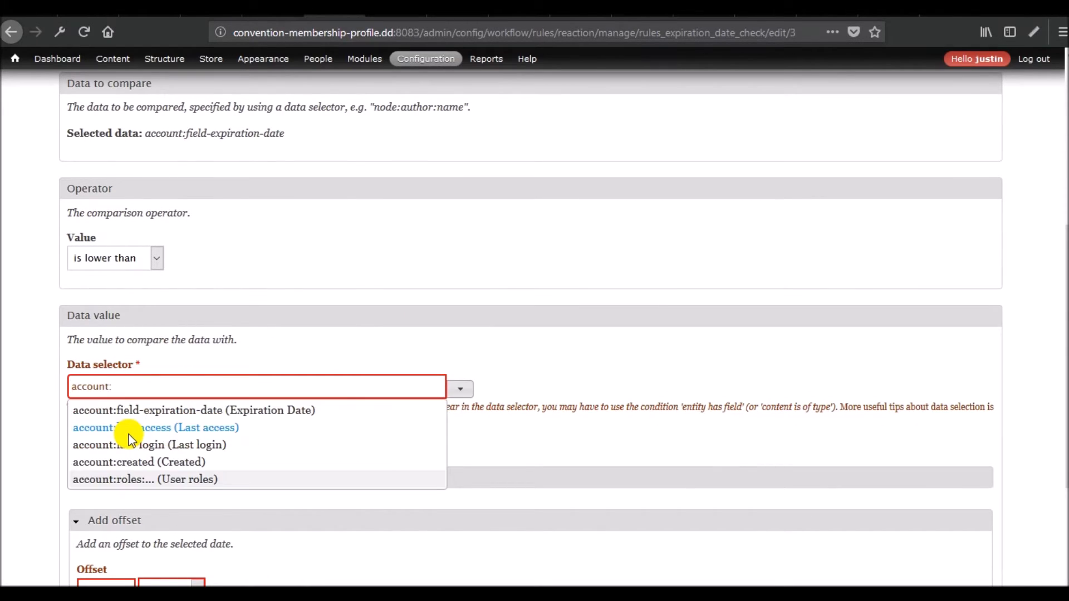
{"action": "left_click", "coordinate": [212, 412]}
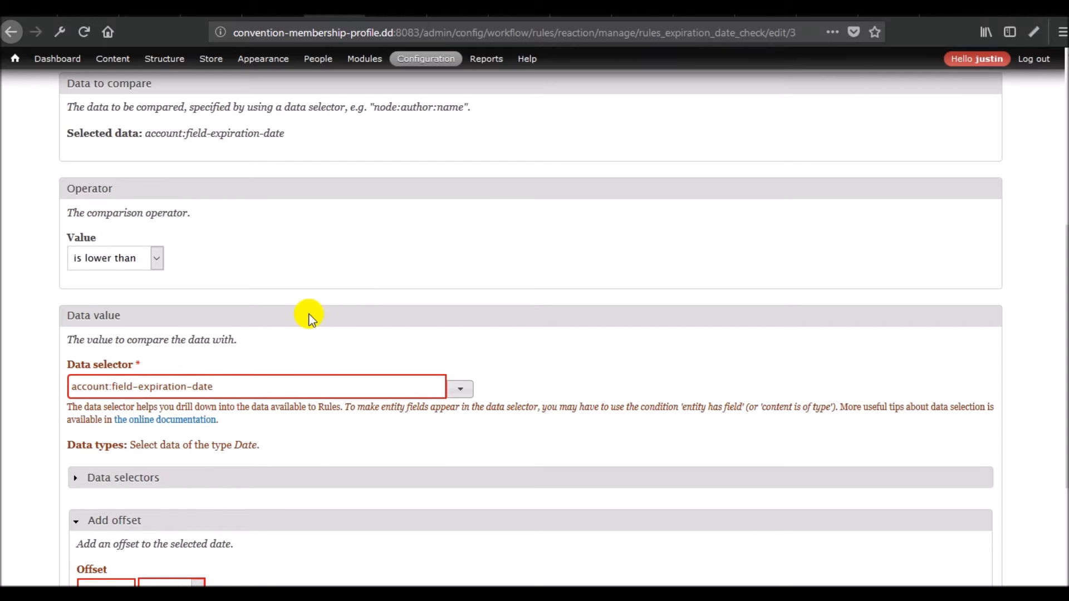
{"action": "scroll", "coordinate": [310, 315], "scroll_direction": "down", "scroll_amount": 3}
{"action": "scroll", "coordinate": [310, 315], "scroll_direction": "down", "scroll_amount": 2}
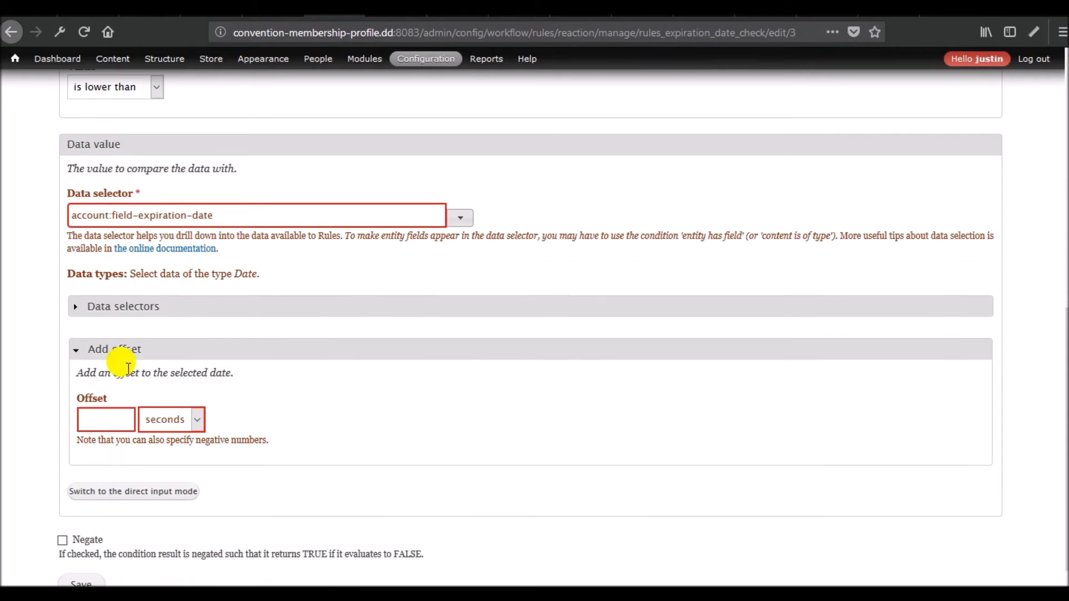
{"action": "left_click", "coordinate": [118, 351]}
{"action": "left_click", "coordinate": [124, 306]}
{"action": "scroll", "coordinate": [143, 301], "scroll_direction": "down", "scroll_amount": 2}
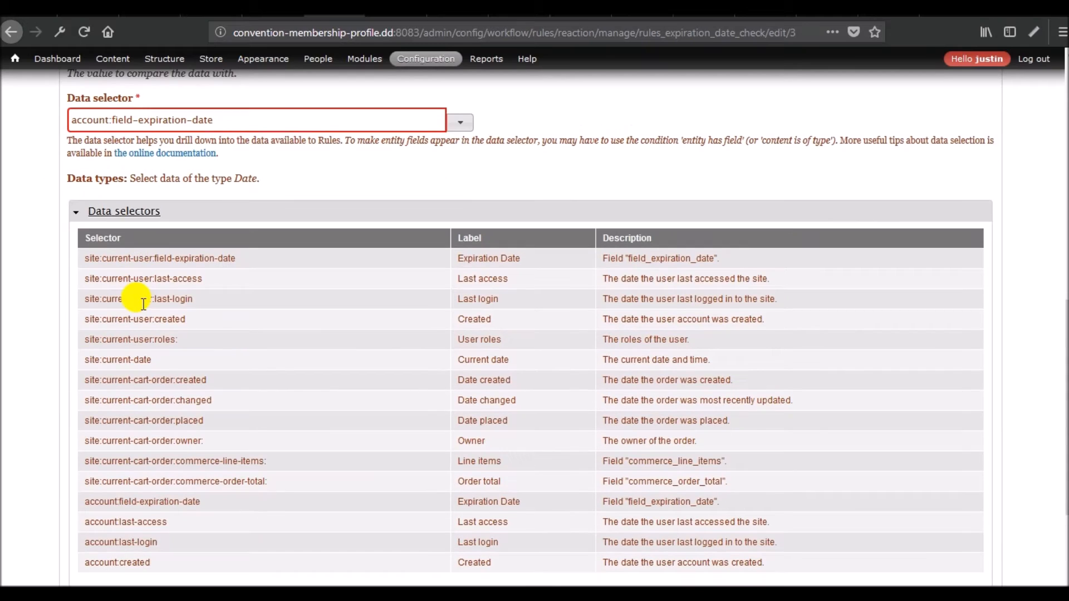
{"action": "left_click", "coordinate": [140, 220]}
- Switch the data value back to direct input with "now" and save the condition
{"action": "left_click", "coordinate": [119, 378]}
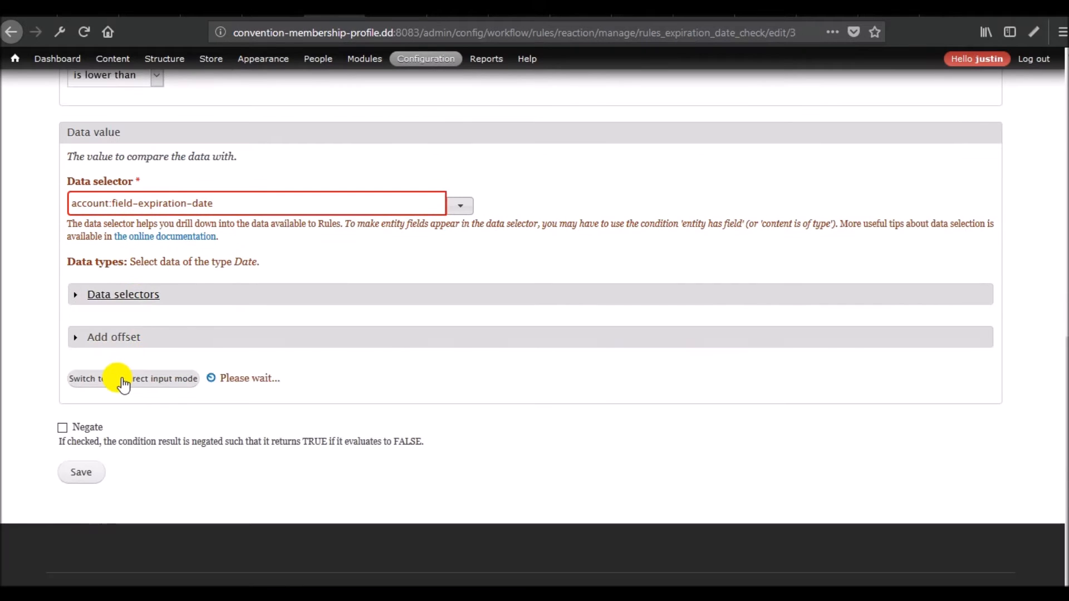
{"action": "scroll", "coordinate": [279, 329], "scroll_direction": "up", "scroll_amount": 4}
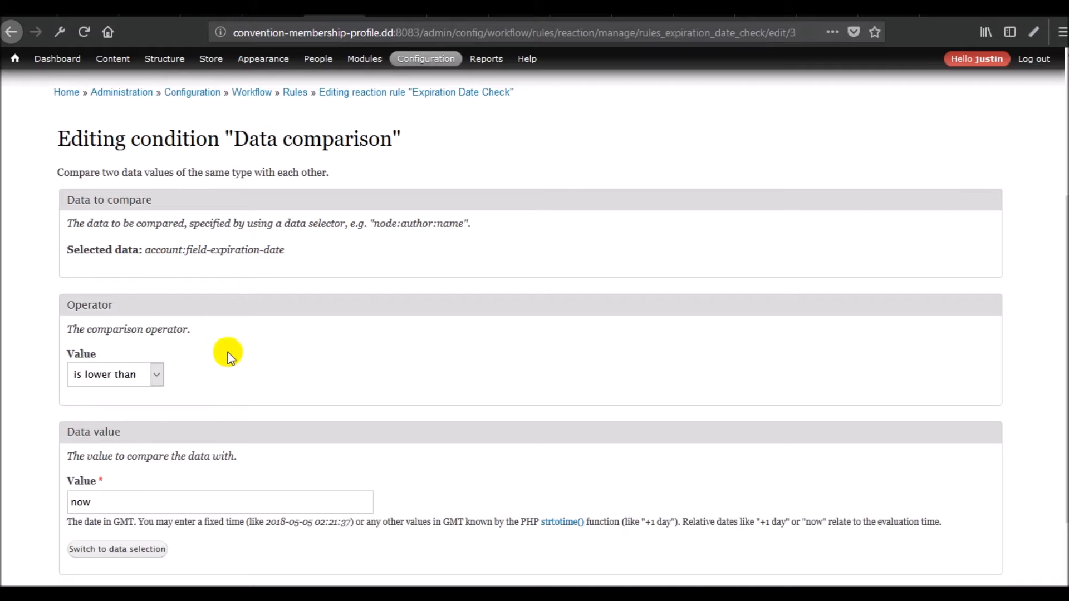
{"action": "scroll", "coordinate": [246, 401], "scroll_direction": "down", "scroll_amount": 4}
{"action": "left_click", "coordinate": [84, 475]}
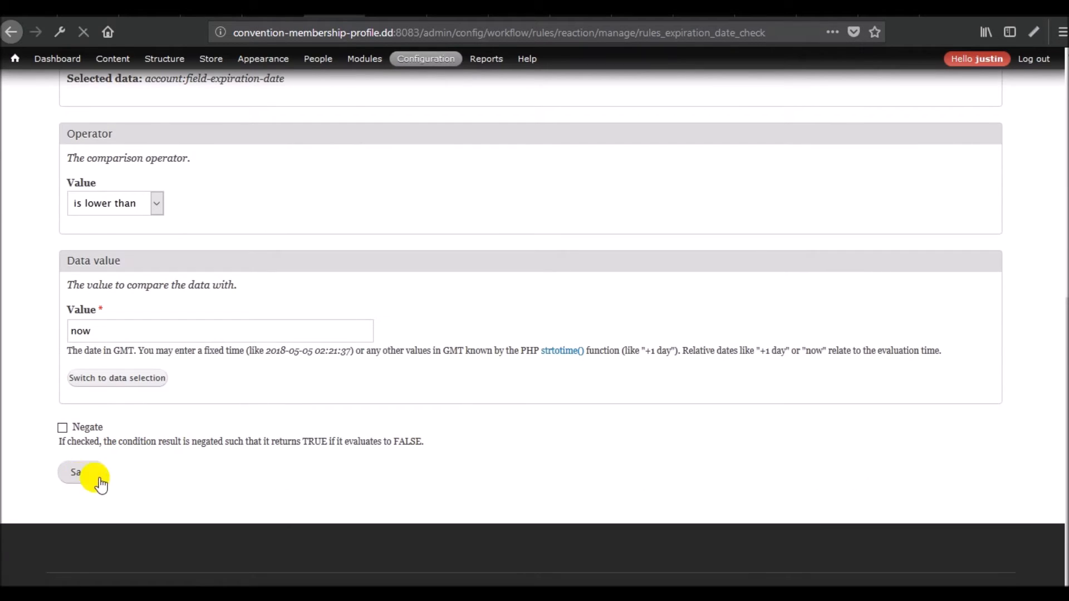
- Add a "Remove user role" action that removes the member role from the account, and save it
{"action": "scroll", "coordinate": [382, 434], "scroll_direction": "down", "scroll_amount": 5}
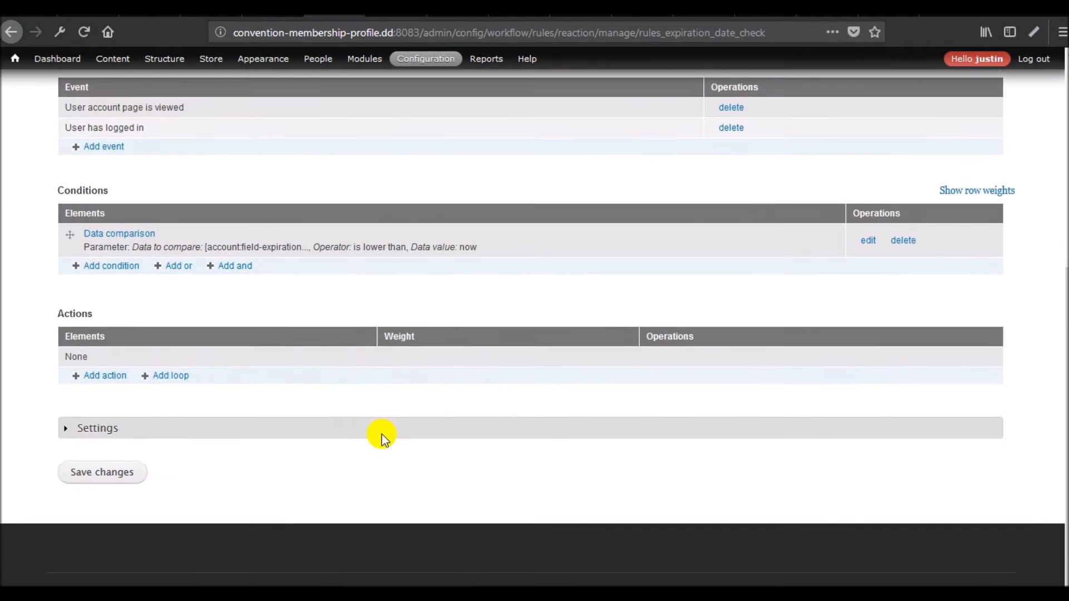
{"action": "left_click", "coordinate": [110, 375]}
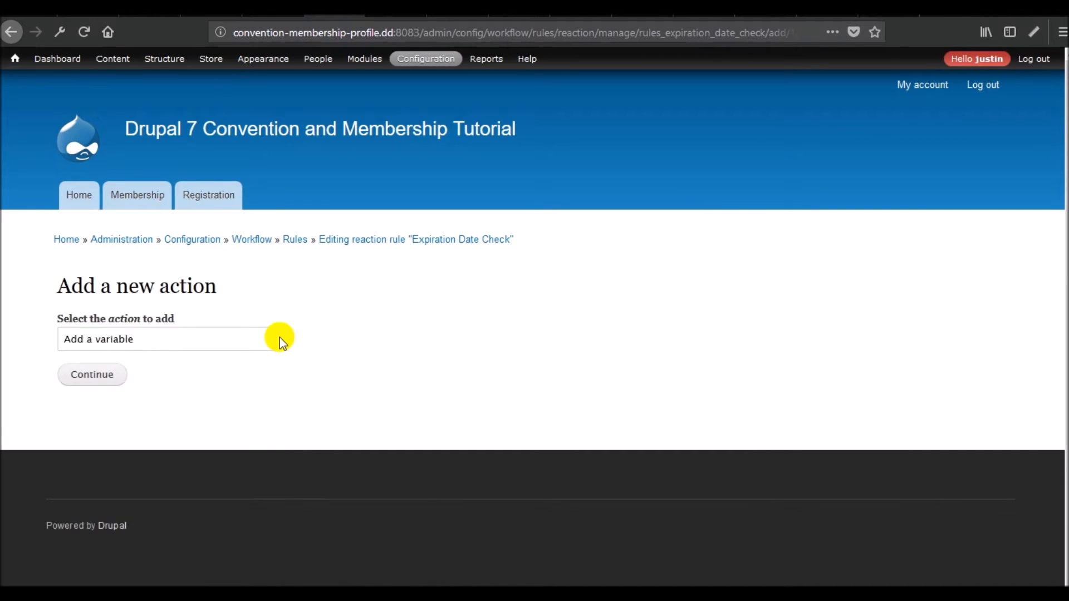
{"action": "left_click", "coordinate": [279, 337]}
{"action": "scroll", "coordinate": [199, 414], "scroll_direction": "down", "scroll_amount": 15}
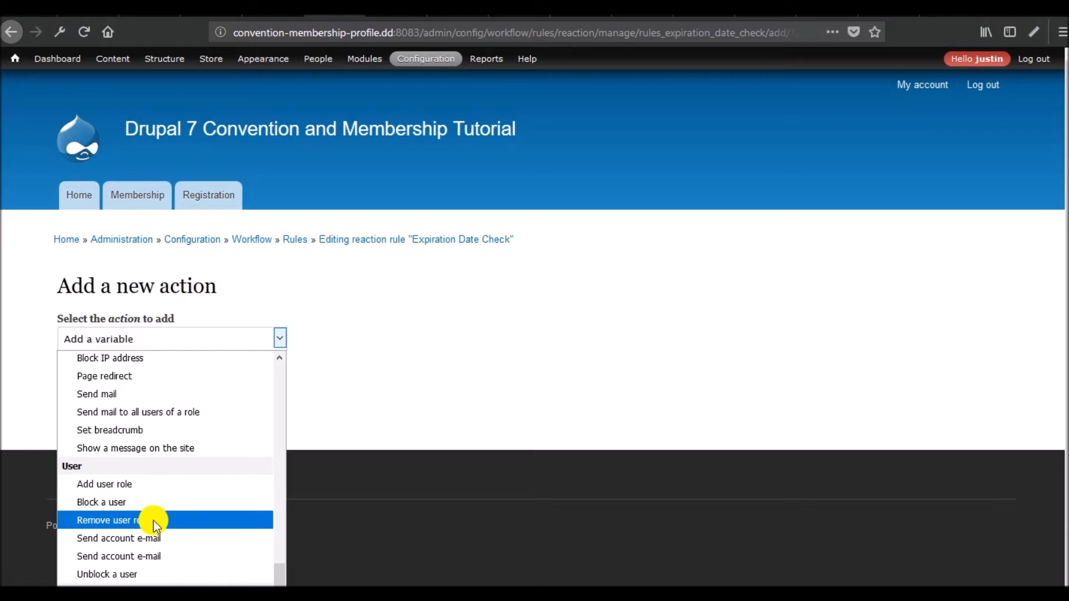
{"action": "left_click", "coordinate": [152, 520]}
{"action": "scroll", "coordinate": [177, 392], "scroll_direction": "down", "scroll_amount": 3}
{"action": "scroll", "coordinate": [177, 393], "scroll_direction": "down", "scroll_amount": 2}
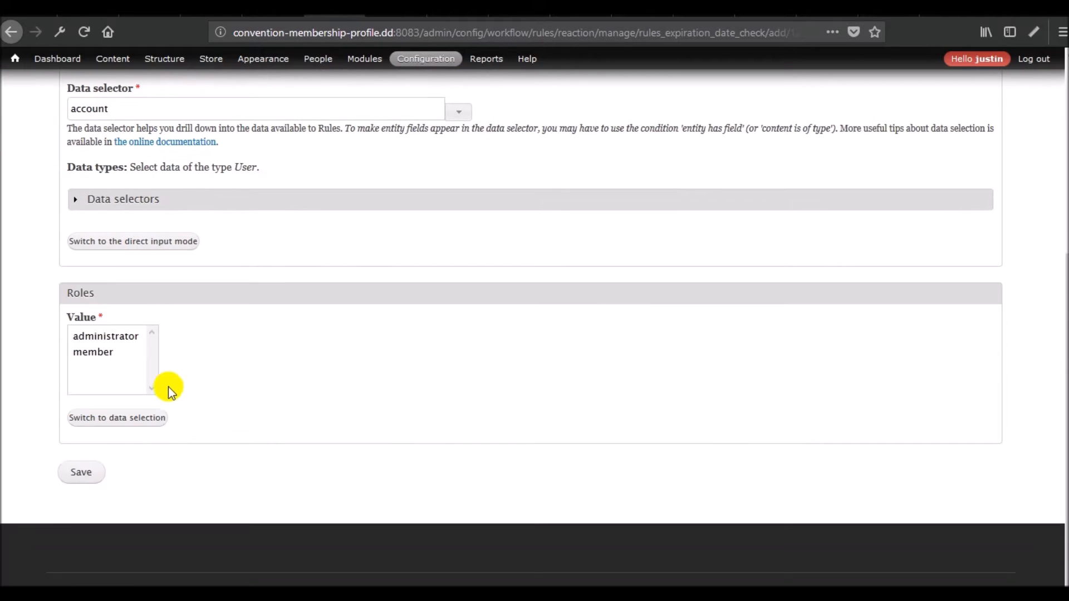
{"action": "left_click", "coordinate": [93, 352]}
{"action": "left_click", "coordinate": [84, 472]}
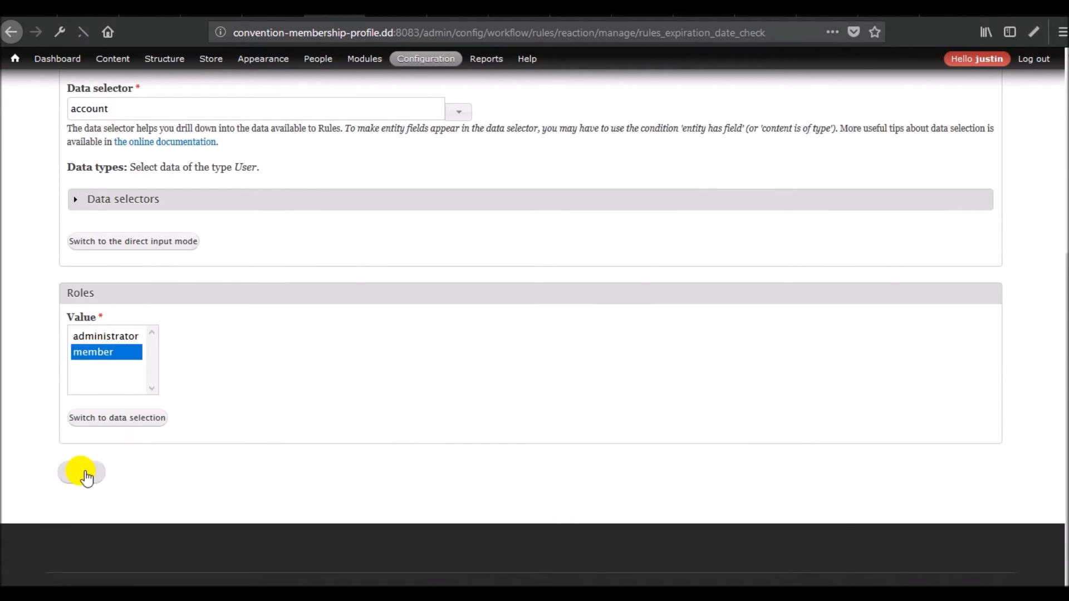
- Start a second action of the type "Show a message on the site"
{"action": "scroll", "coordinate": [389, 353], "scroll_direction": "down", "scroll_amount": 6}
{"action": "left_click", "coordinate": [106, 383]}
{"action": "left_click", "coordinate": [229, 334]}
{"action": "scroll", "coordinate": [166, 378], "scroll_direction": "down", "scroll_amount": 10}
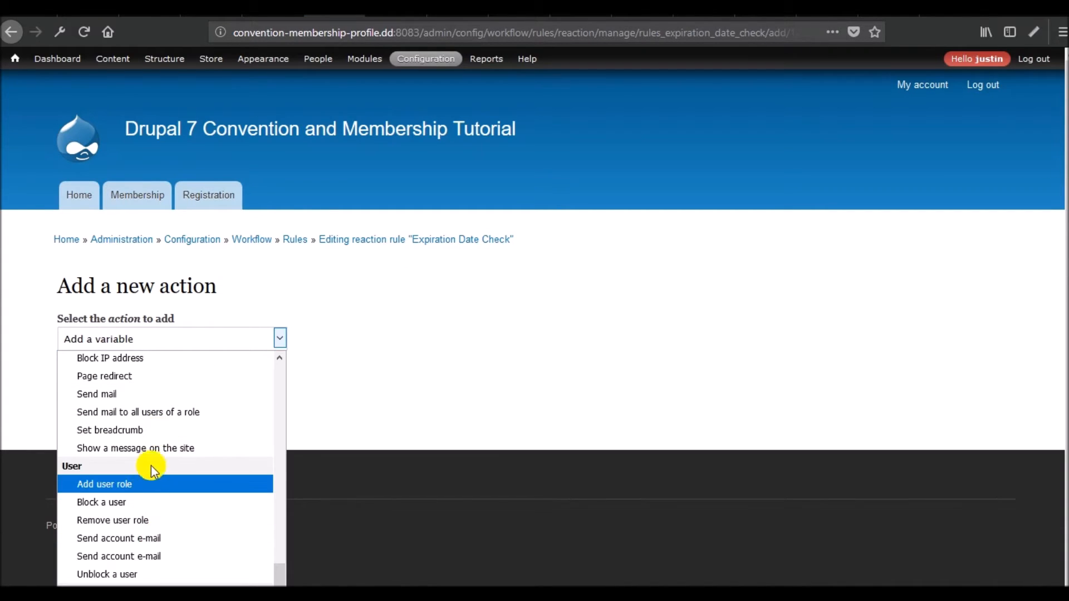
{"action": "left_click", "coordinate": [157, 450]}
- Enter the message "Your account needs renewal. Use the membership link to renew your membership."
{"action": "left_click", "coordinate": [128, 372]}
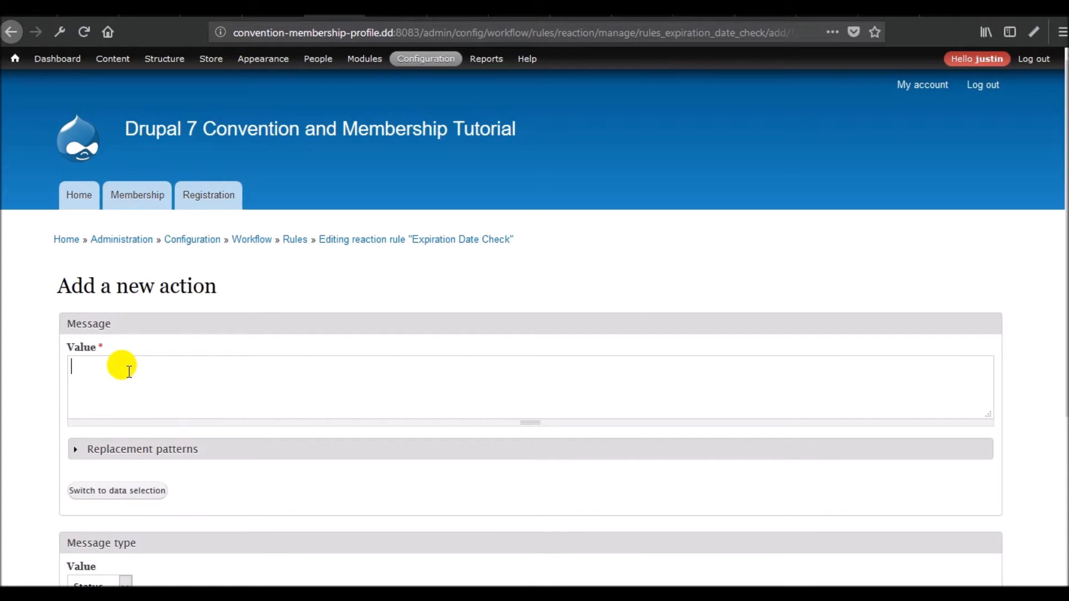
{"action": "type", "text": "Your account needs renew"}
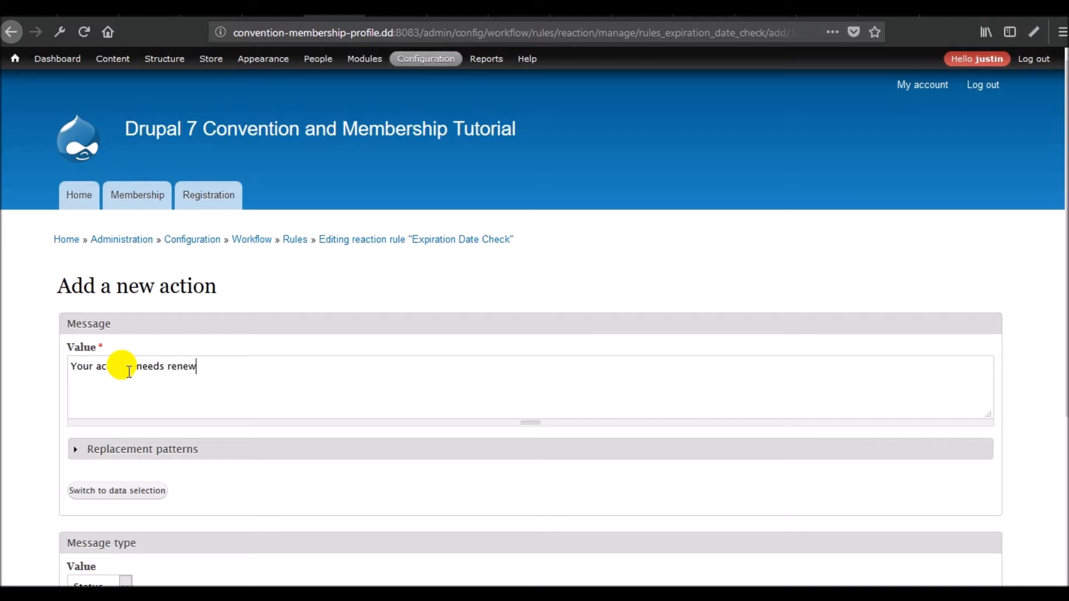
{"action": "type", "text": "al.  Use the membership l"}
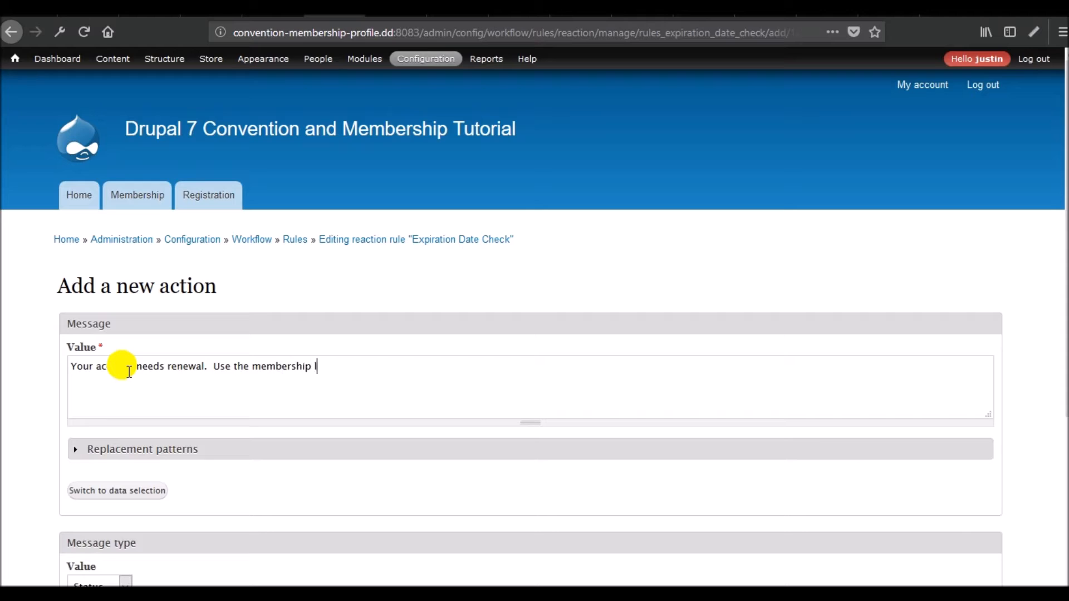
{"action": "type", "text": "ink to buy"}
{"action": "key", "text": "BackSpace"}
{"action": "key", "text": "BackSpace"}
{"action": "key", "text": "BackSpace"}
{"action": "type", "text": "rene"}
{"action": "key", "text": "BackSpace"}
{"action": "type", "text": "ew your memberhsiop"}
{"action": "key", "text": "BackSpace"}
{"action": "key", "text": "BackSpace"}
{"action": "key", "text": "BackSpace"}
{"action": "key", "text": "BackSpace"}
{"action": "key", "text": "BackSpace"}
{"action": "type", "text": "ship."}
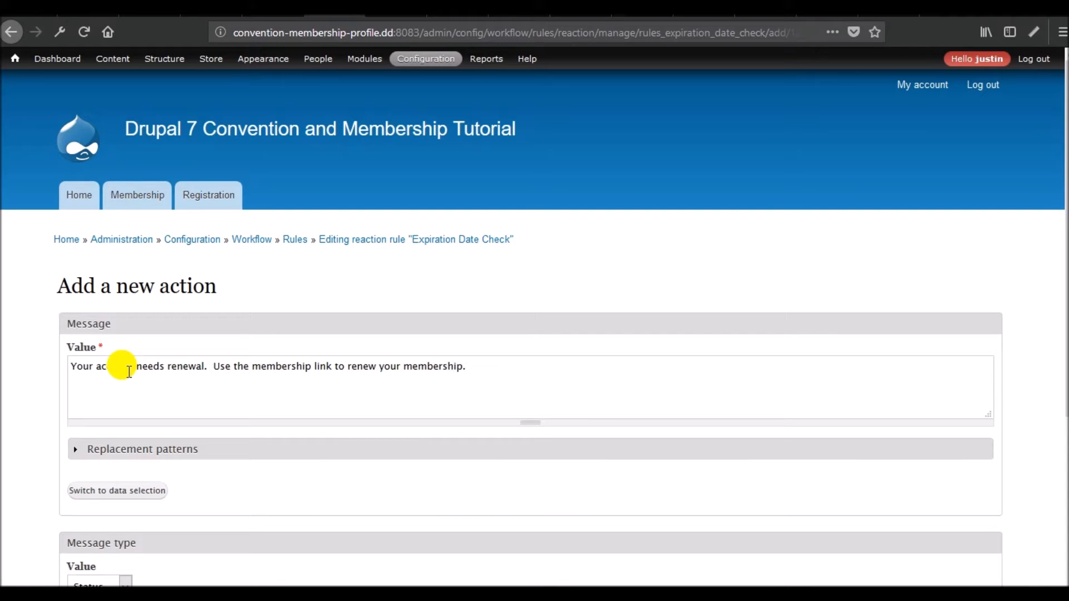
- Set the message type to Error and Repeat message to False, and save the action
{"action": "scroll", "coordinate": [105, 384], "scroll_direction": "down", "scroll_amount": 5}
{"action": "left_click", "coordinate": [123, 268]}
{"action": "left_click", "coordinate": [101, 328]}
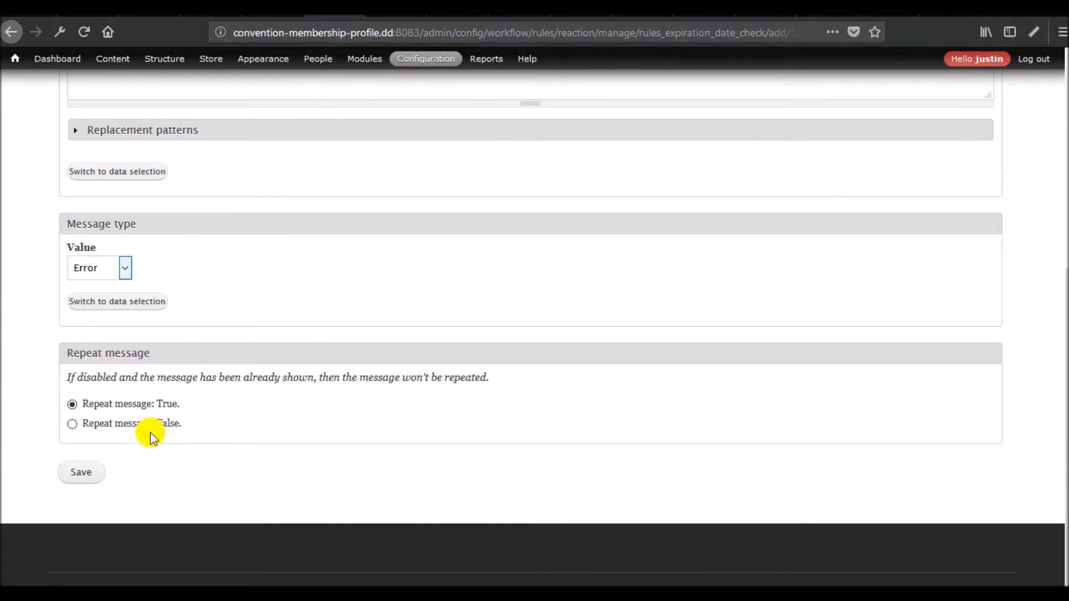
{"action": "left_click", "coordinate": [121, 427]}
{"action": "left_click", "coordinate": [85, 482]}
- Review the Expiration Date Check rule's events, condition, actions and settings
{"action": "scroll", "coordinate": [346, 454], "scroll_direction": "down", "scroll_amount": 6}
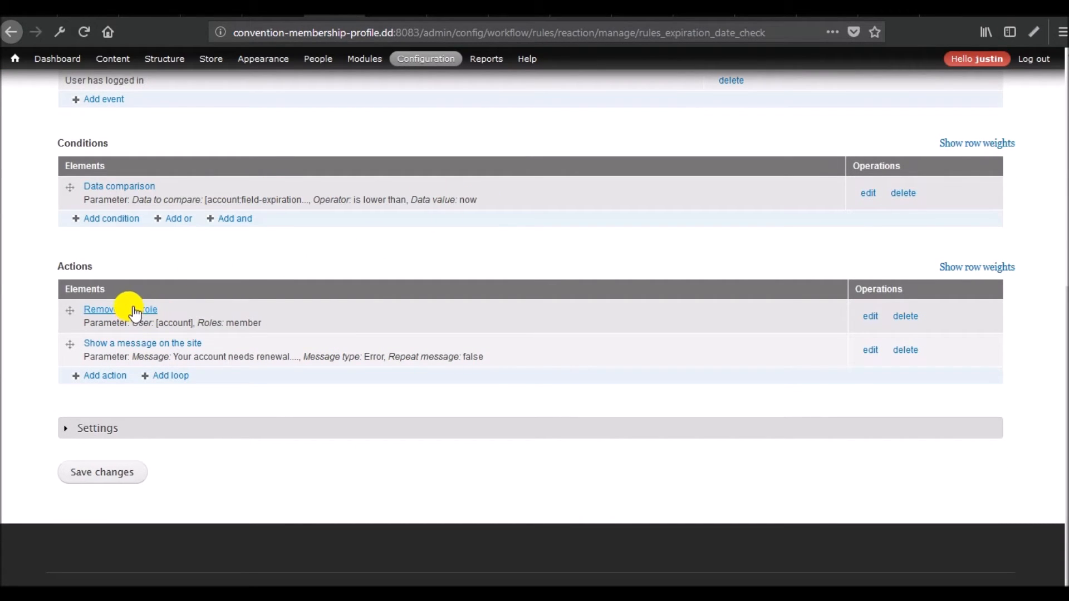
{"action": "scroll", "coordinate": [262, 303], "scroll_direction": "up", "scroll_amount": 3}
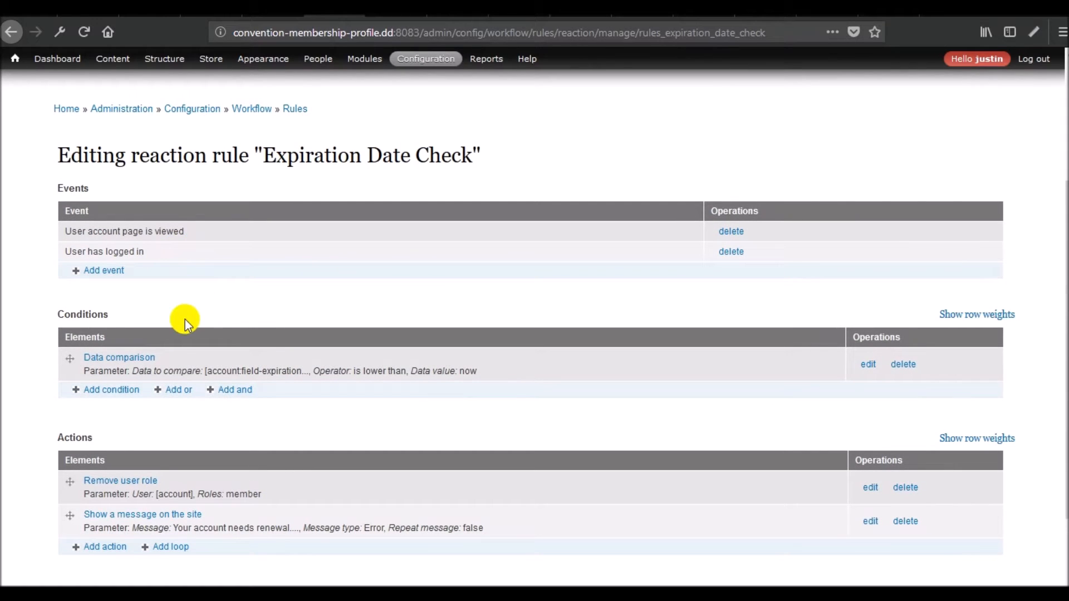
{"action": "scroll", "coordinate": [133, 448], "scroll_direction": "down", "scroll_amount": 3}
{"action": "left_click", "coordinate": [98, 442]}
{"action": "scroll", "coordinate": [160, 442], "scroll_direction": "down", "scroll_amount": 1}
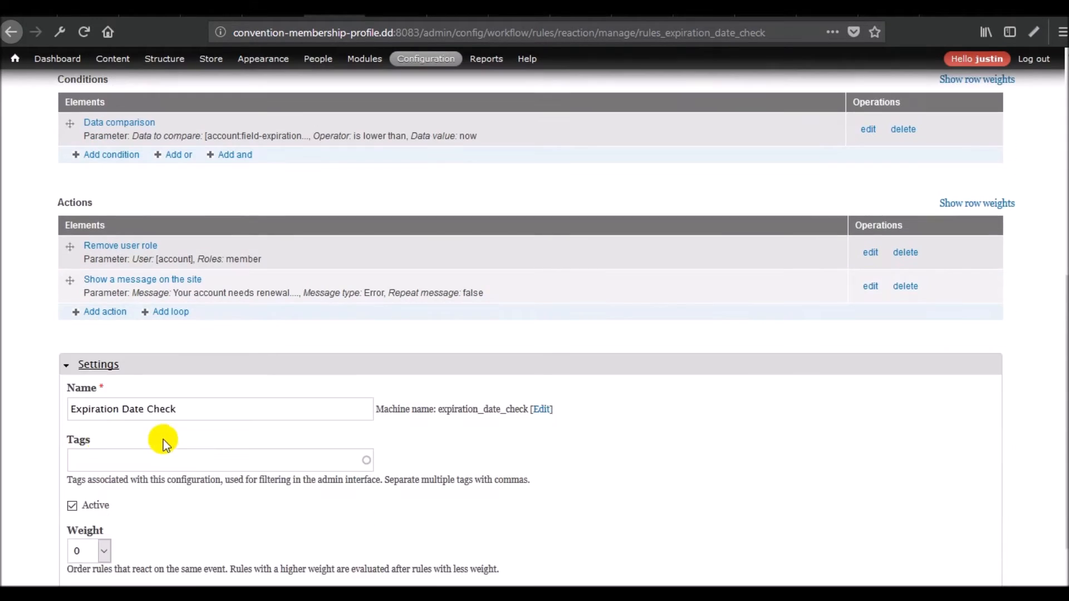
{"action": "left_click", "coordinate": [104, 367]}
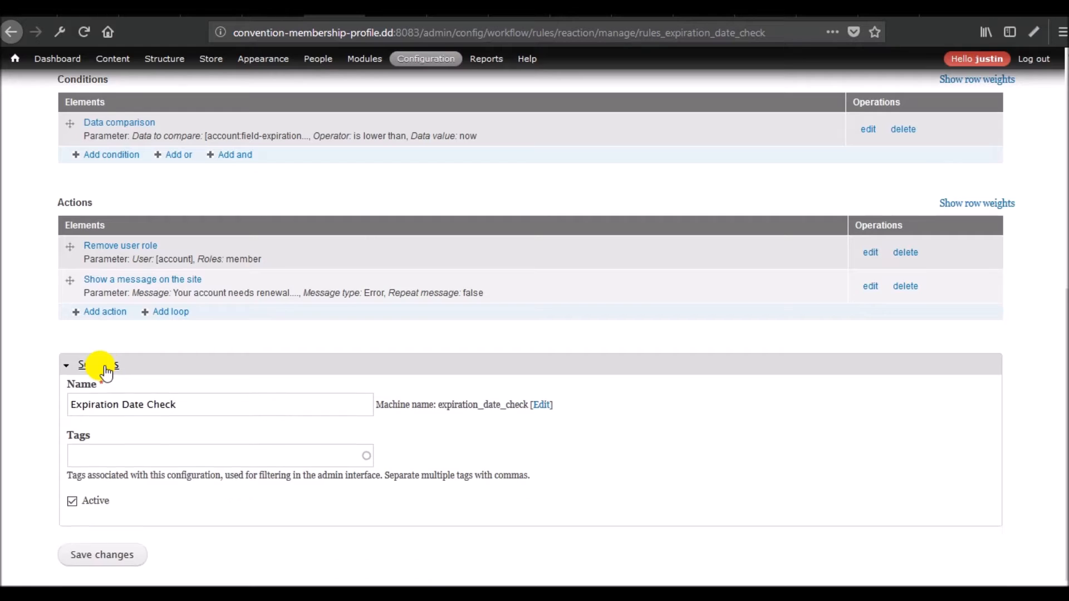
{"action": "scroll", "coordinate": [166, 396], "scroll_direction": "up", "scroll_amount": 4}
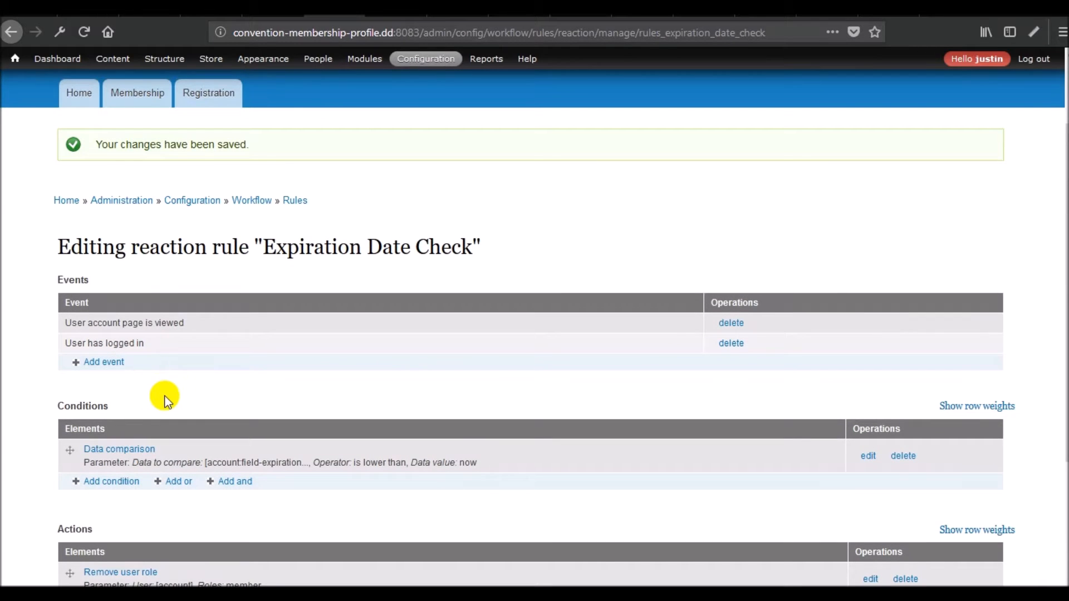
{"action": "scroll", "coordinate": [164, 396], "scroll_direction": "down", "scroll_amount": 2}
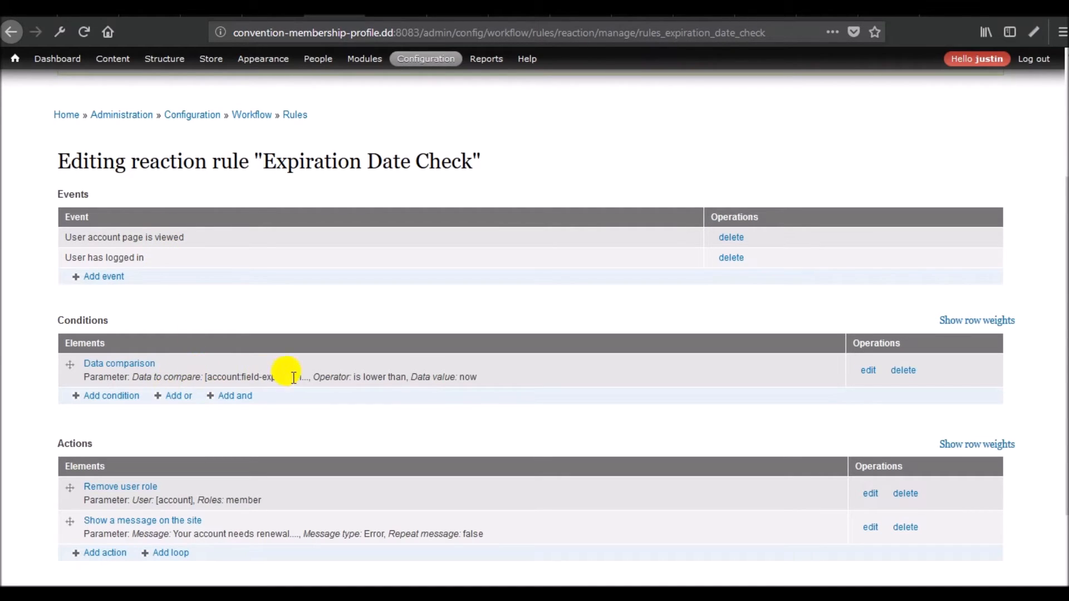
{"action": "scroll", "coordinate": [351, 383], "scroll_direction": "down", "scroll_amount": 3}
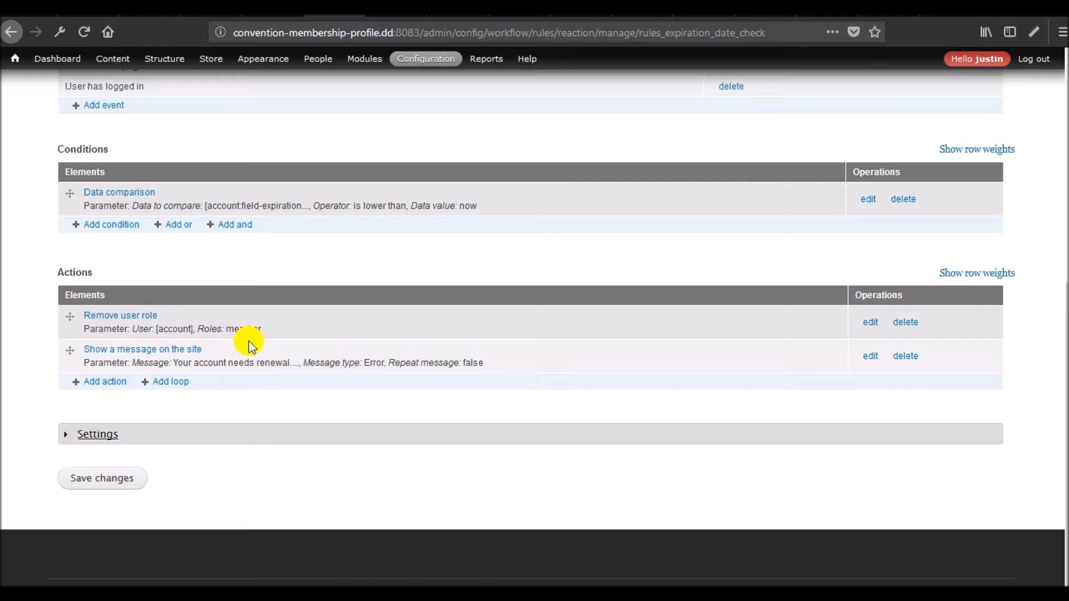
{"action": "scroll", "coordinate": [249, 342], "scroll_direction": "up", "scroll_amount": 3}
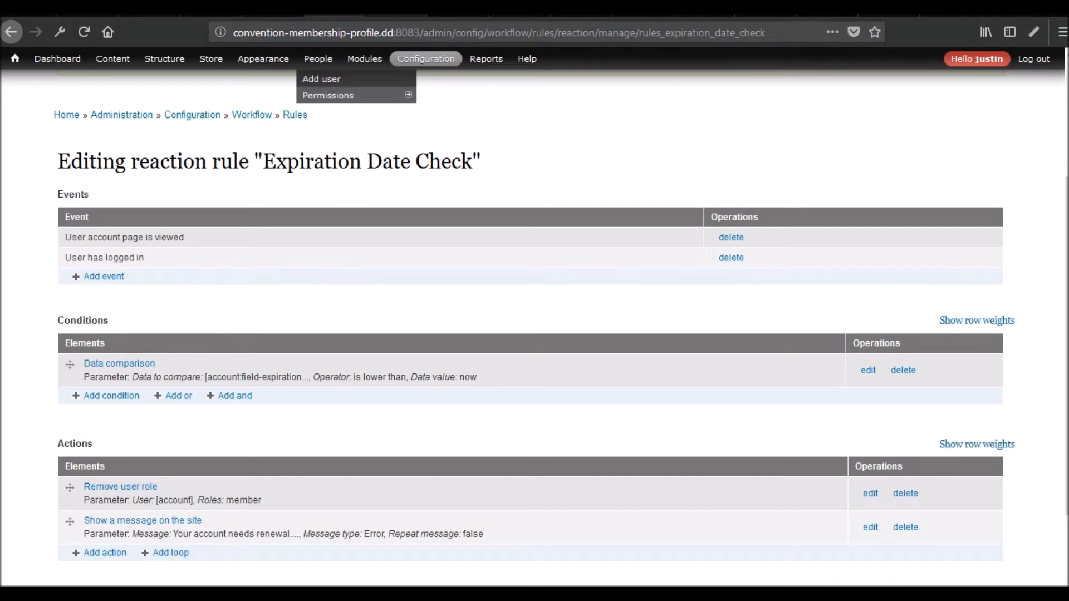
- Examine the Expiration Date field's settings among the user account fields, and return to the Expiration Date Check rule
{"action": "left_click", "coordinate": [385, 9]}
{"action": "left_click", "coordinate": [411, 62]}
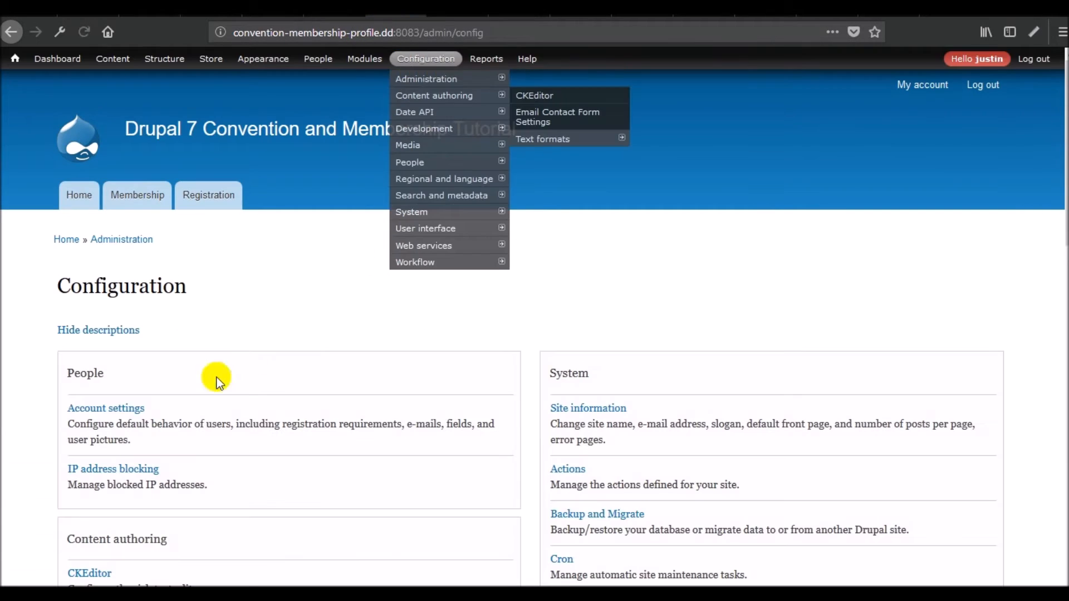
{"action": "left_click", "coordinate": [114, 415]}
{"action": "scroll", "coordinate": [288, 417], "scroll_direction": "down", "scroll_amount": 5}
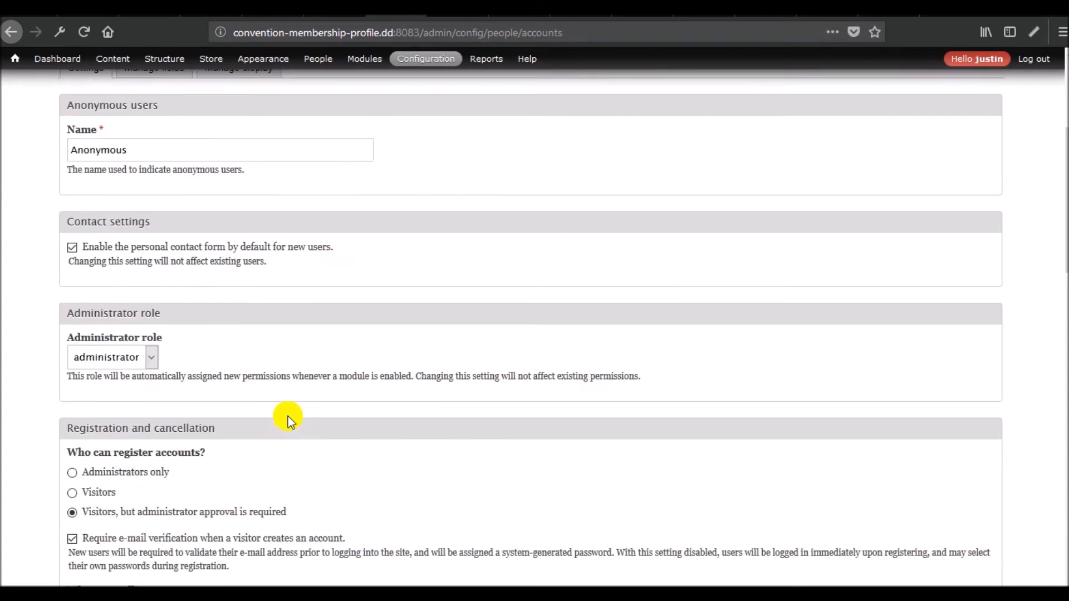
{"action": "scroll", "coordinate": [289, 417], "scroll_direction": "up", "scroll_amount": 5}
{"action": "left_click", "coordinate": [152, 329]}
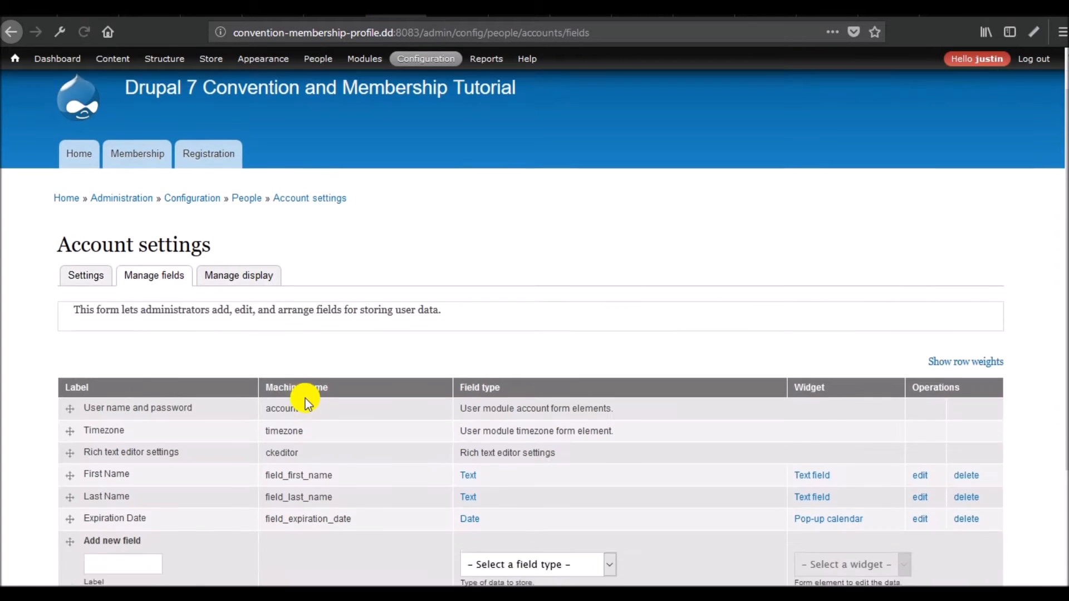
{"action": "scroll", "coordinate": [305, 399], "scroll_direction": "down", "scroll_amount": 3}
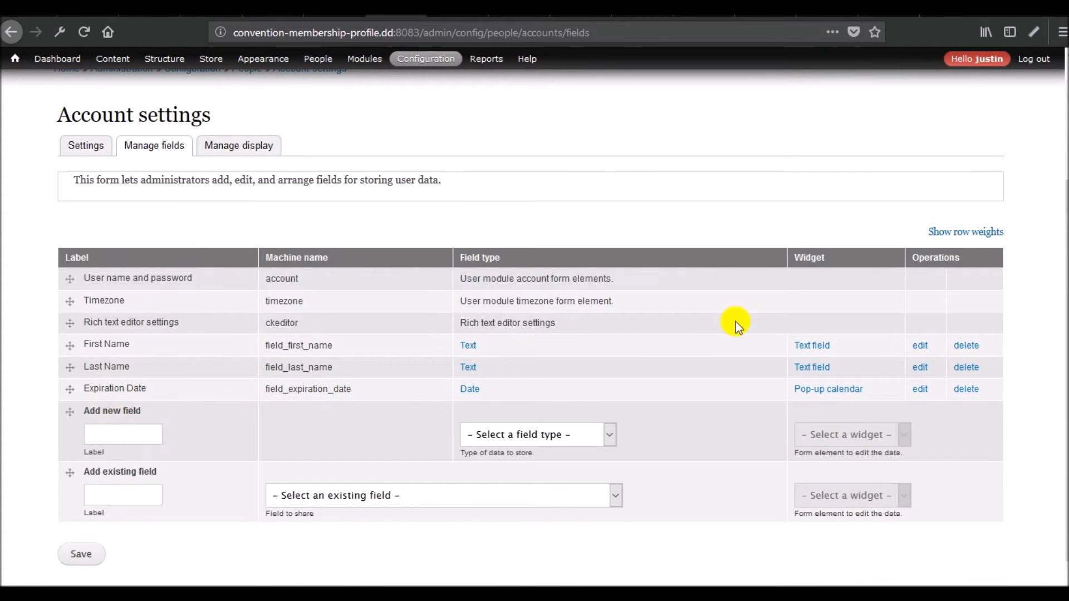
{"action": "left_click", "coordinate": [919, 390]}
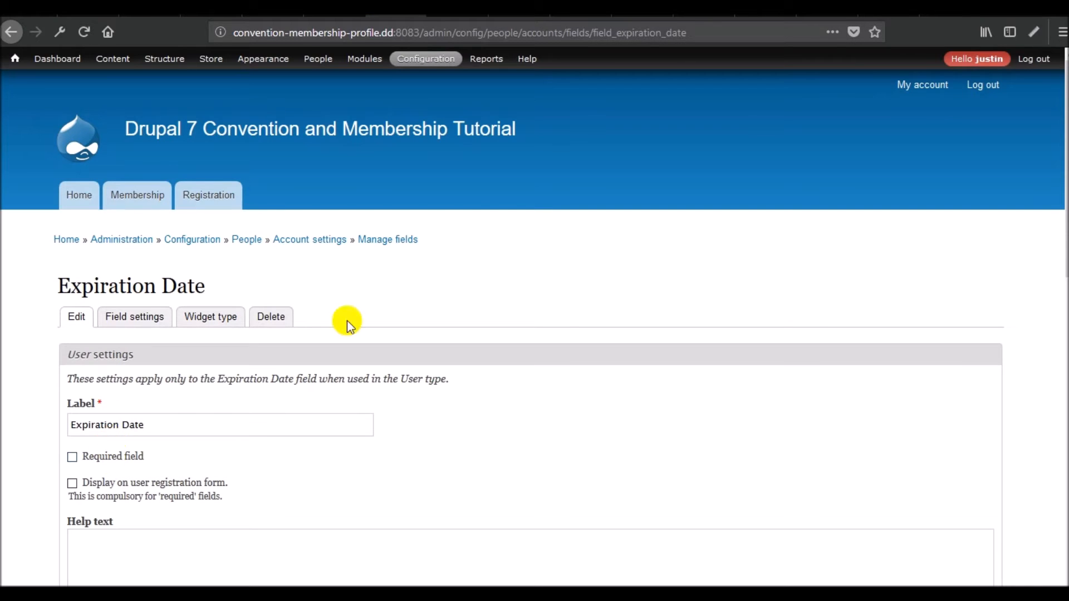
{"action": "left_click", "coordinate": [337, 11]}
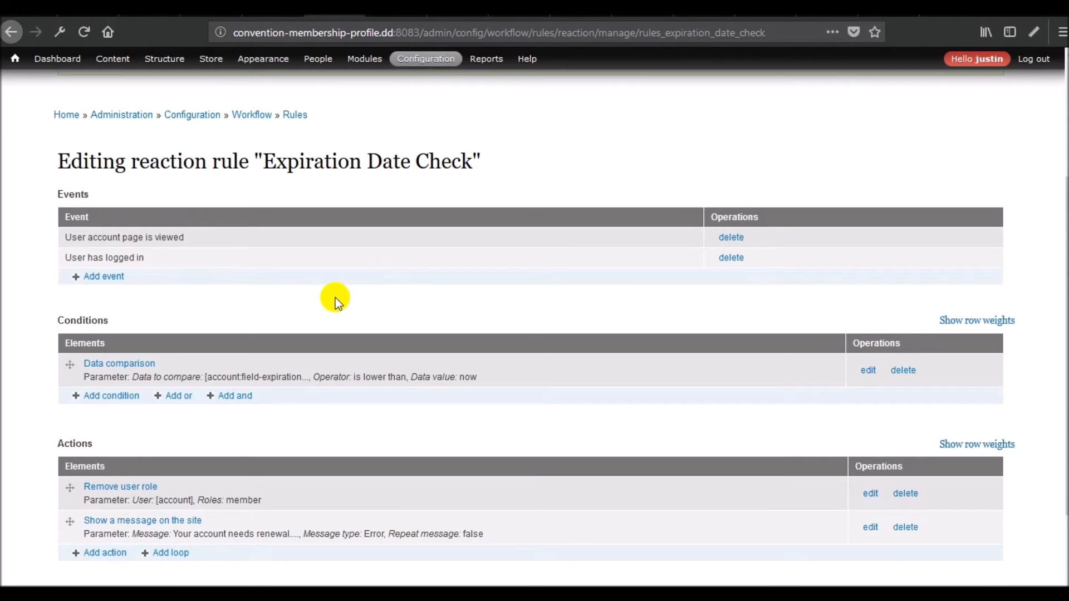
- Add an OR condition set to the rule, leaving Negate off
{"action": "scroll", "coordinate": [335, 298], "scroll_direction": "down", "scroll_amount": 3}
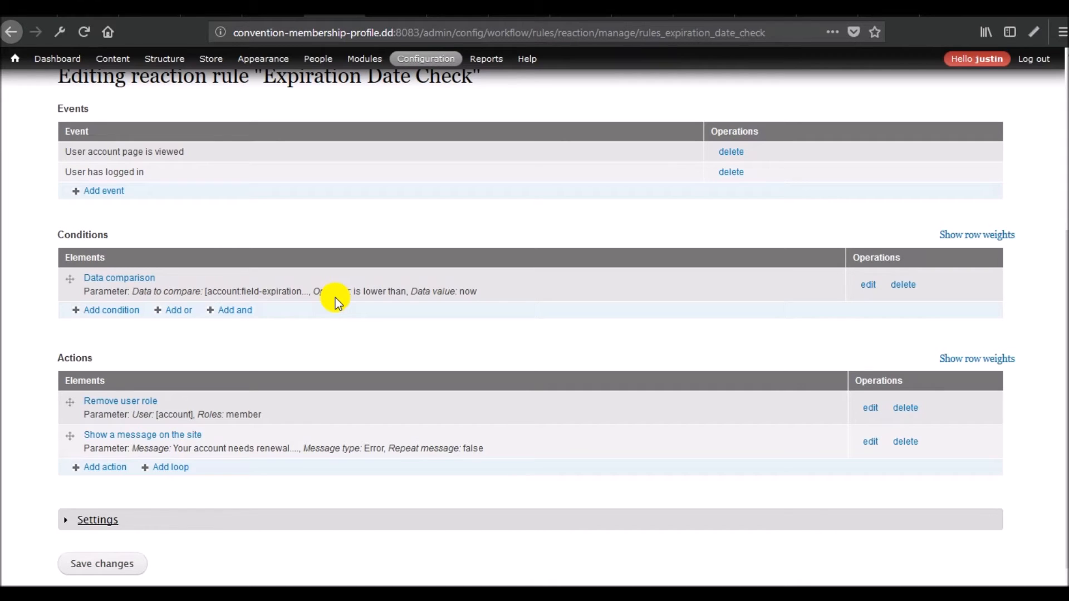
{"action": "left_click", "coordinate": [182, 307]}
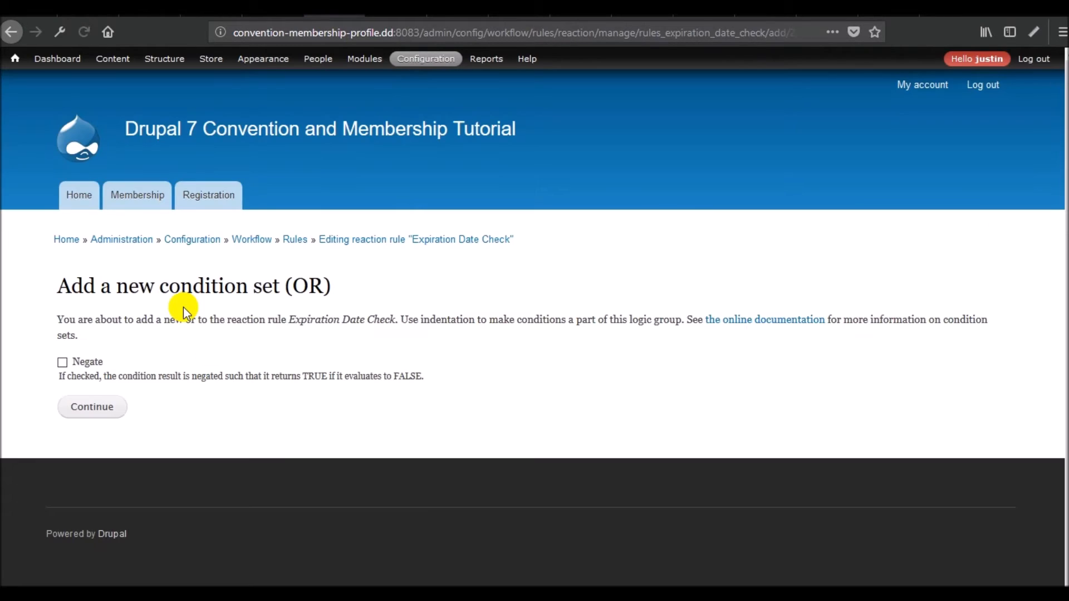
{"action": "left_click", "coordinate": [89, 406]}
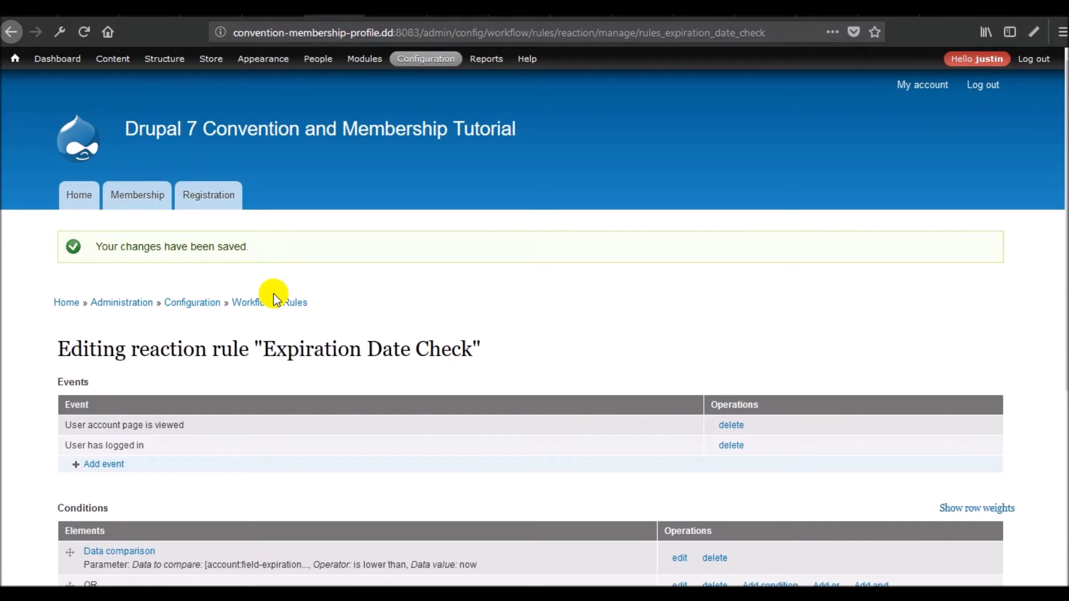
- Move the OR set above the Data comparison condition, nest the comparison inside it and save the rule
{"action": "scroll", "coordinate": [275, 296], "scroll_direction": "down", "scroll_amount": 5}
{"action": "left_click_drag", "start_coordinate": [69, 332], "coordinate": [61, 291]}
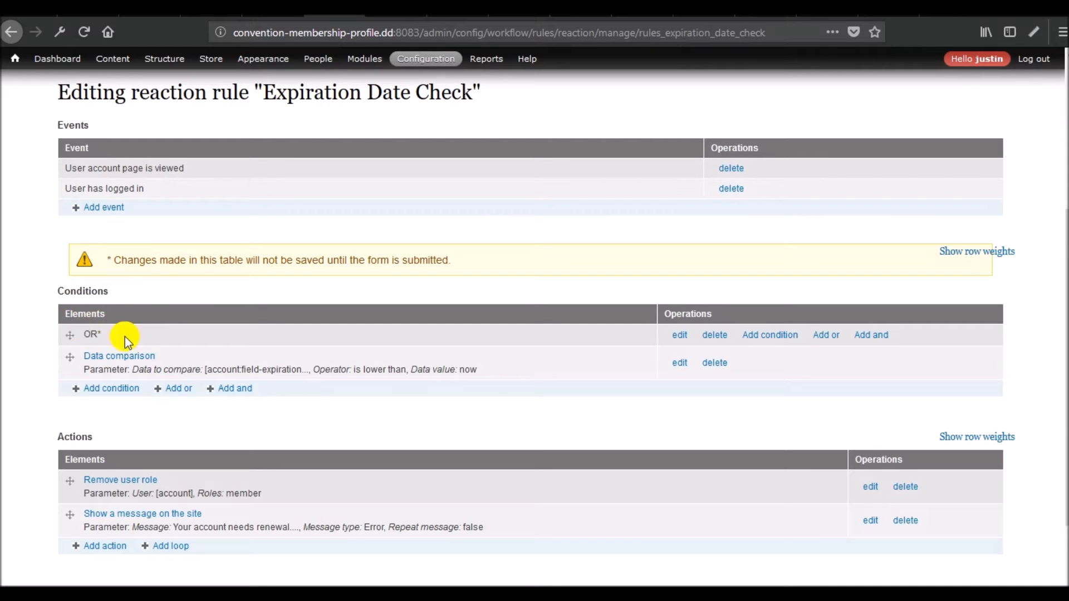
{"action": "left_click_drag", "start_coordinate": [70, 356], "coordinate": [81, 354]}
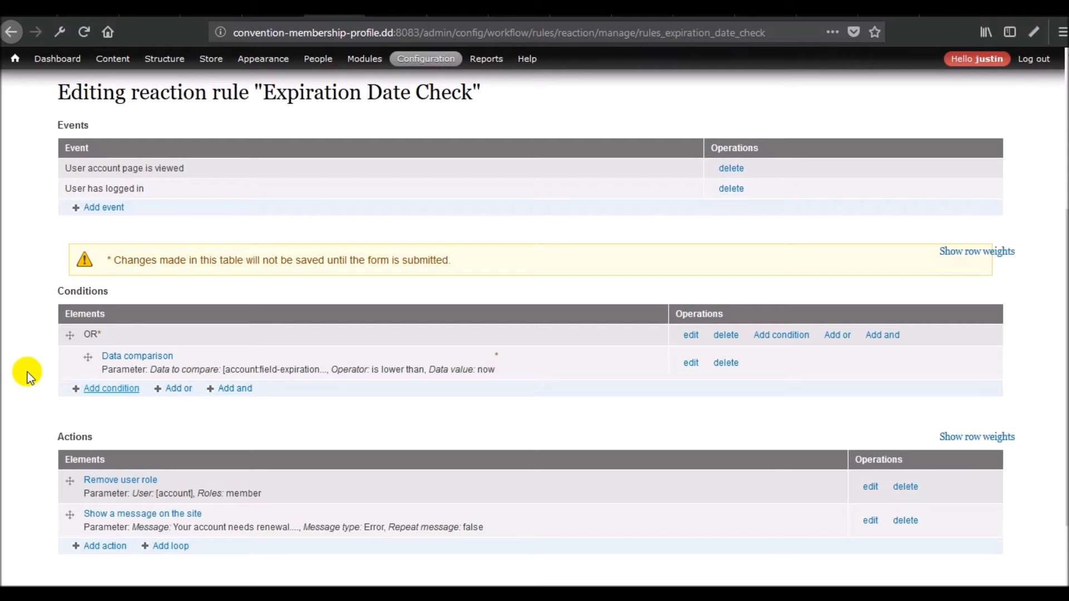
{"action": "scroll", "coordinate": [25, 371], "scroll_direction": "down", "scroll_amount": 3}
{"action": "left_click", "coordinate": [95, 471]}
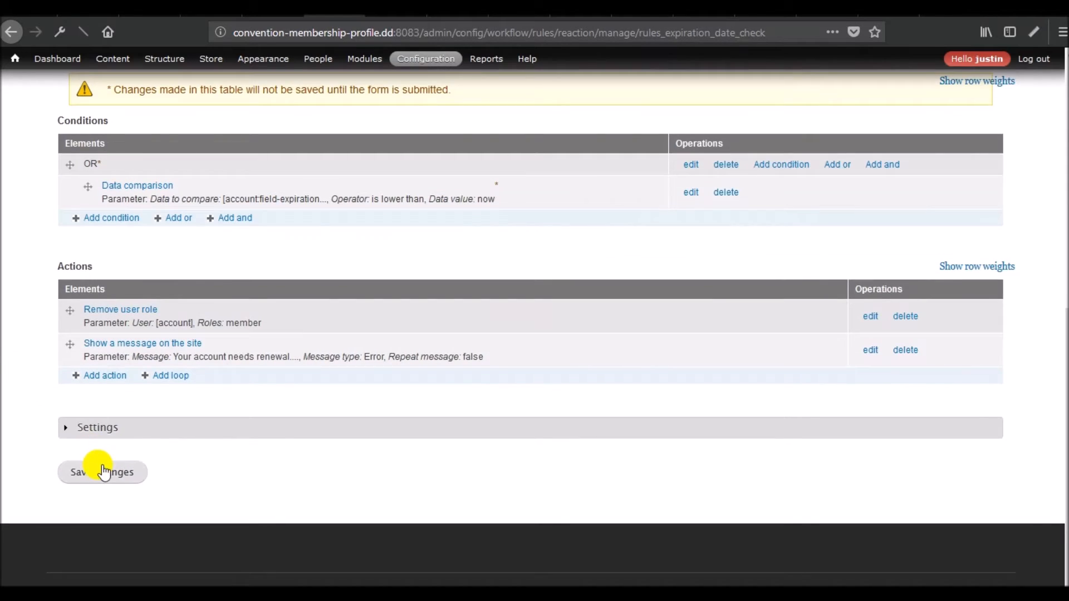
{"action": "scroll", "coordinate": [524, 329], "scroll_direction": "down", "scroll_amount": 5}
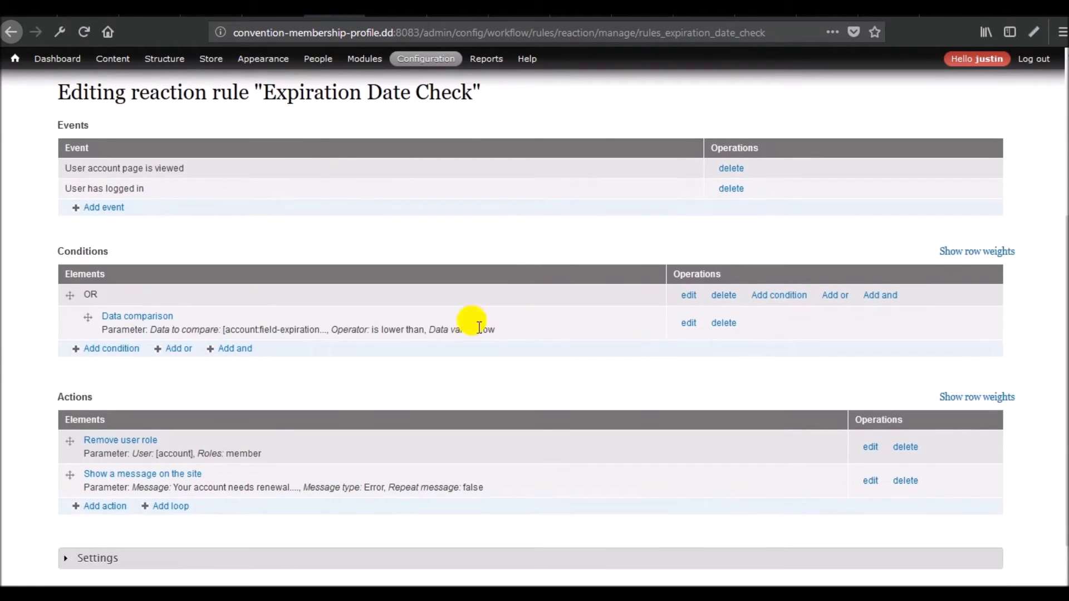
{"action": "left_click", "coordinate": [796, 299]}
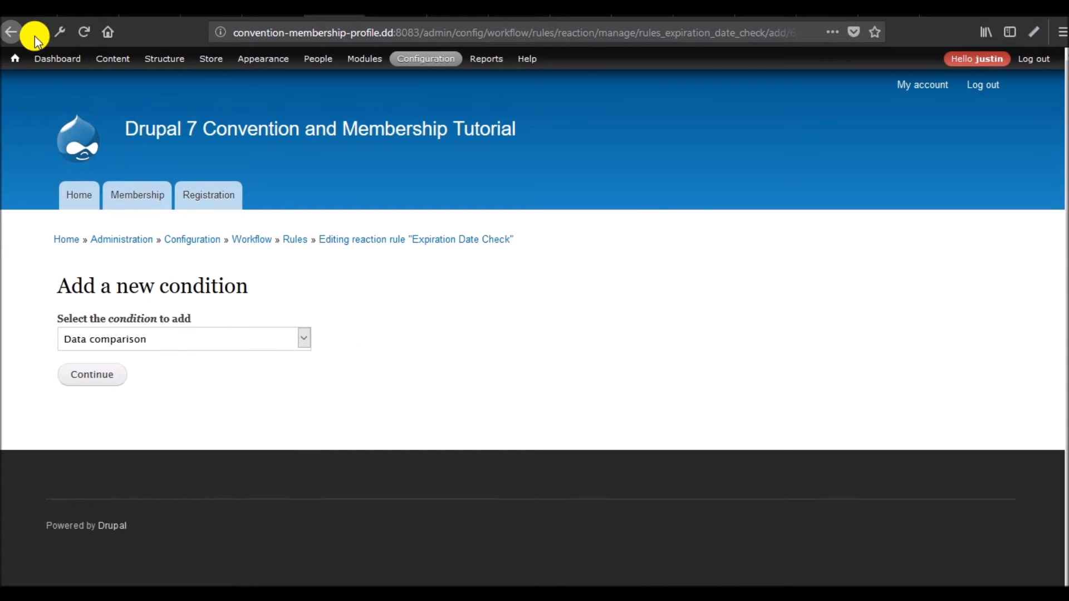
{"action": "left_click", "coordinate": [11, 31]}
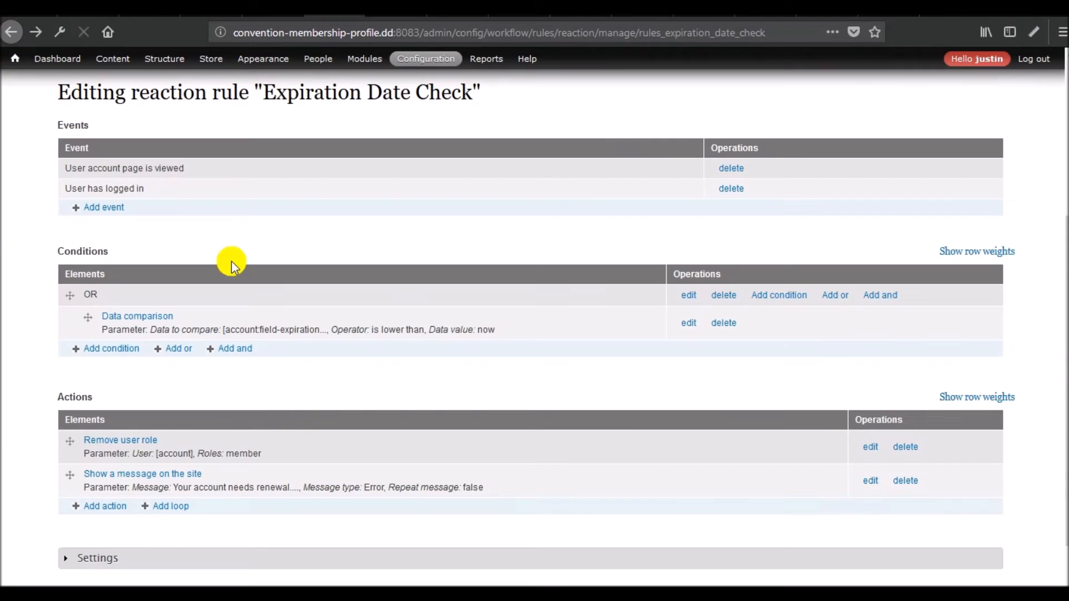
- Add a "Data value is empty" condition that checks a field of the logged-in user under site:current-user, and save it
{"action": "left_click", "coordinate": [116, 354]}
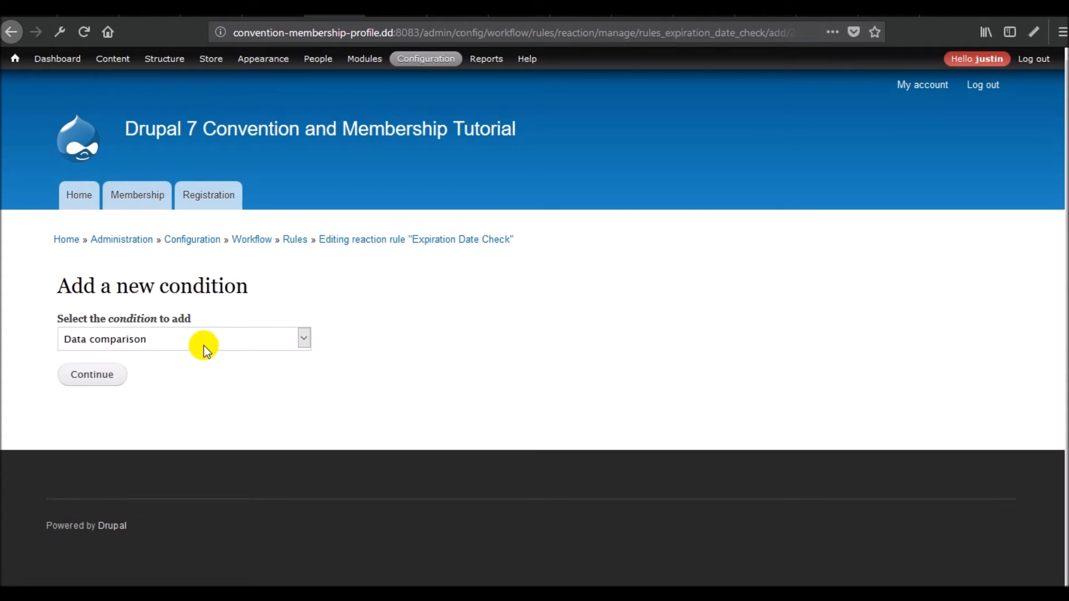
{"action": "left_click", "coordinate": [166, 343]}
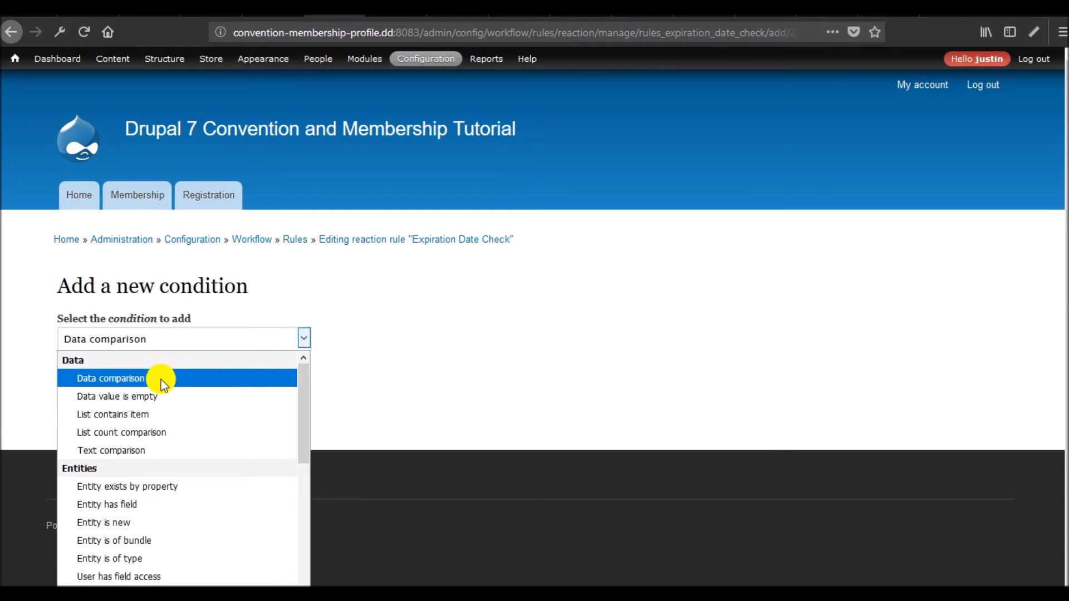
{"action": "left_click", "coordinate": [160, 396]}
{"action": "left_click", "coordinate": [139, 396]}
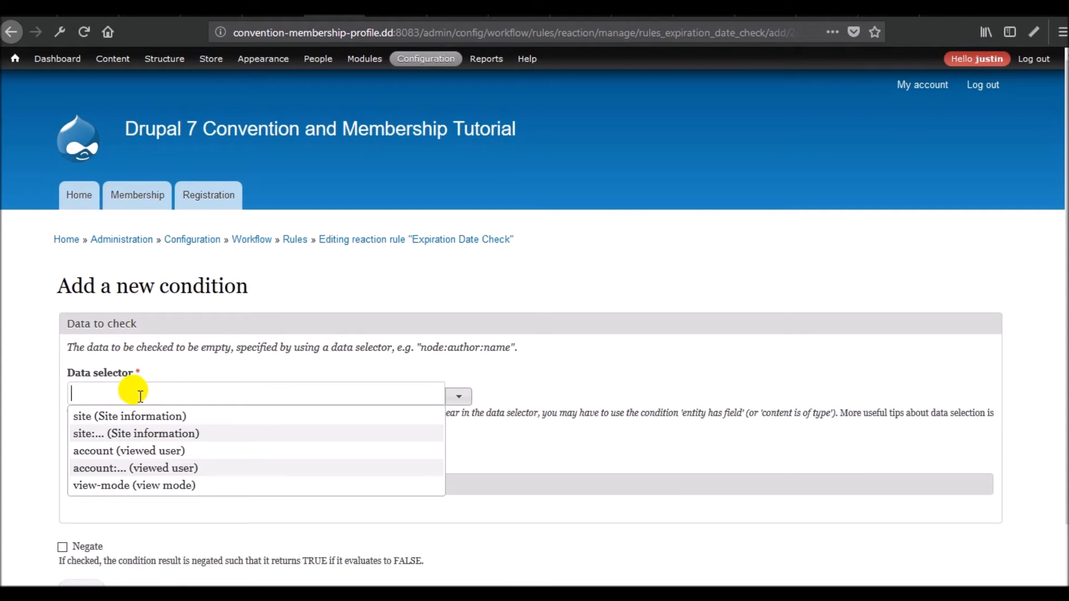
{"action": "left_click", "coordinate": [140, 433]}
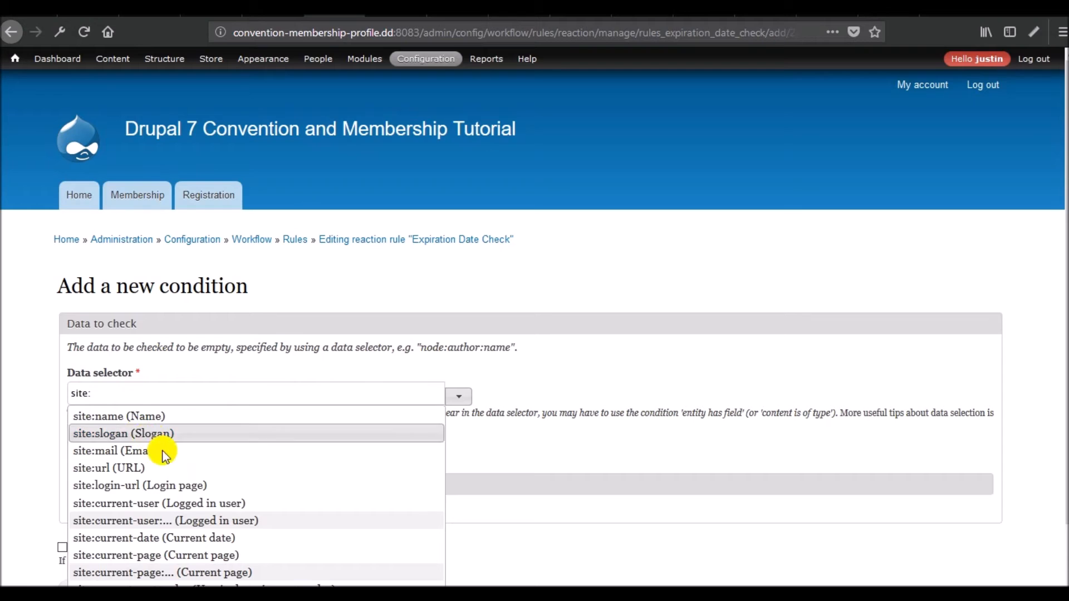
{"action": "scroll", "coordinate": [213, 503], "scroll_direction": "down", "scroll_amount": 2}
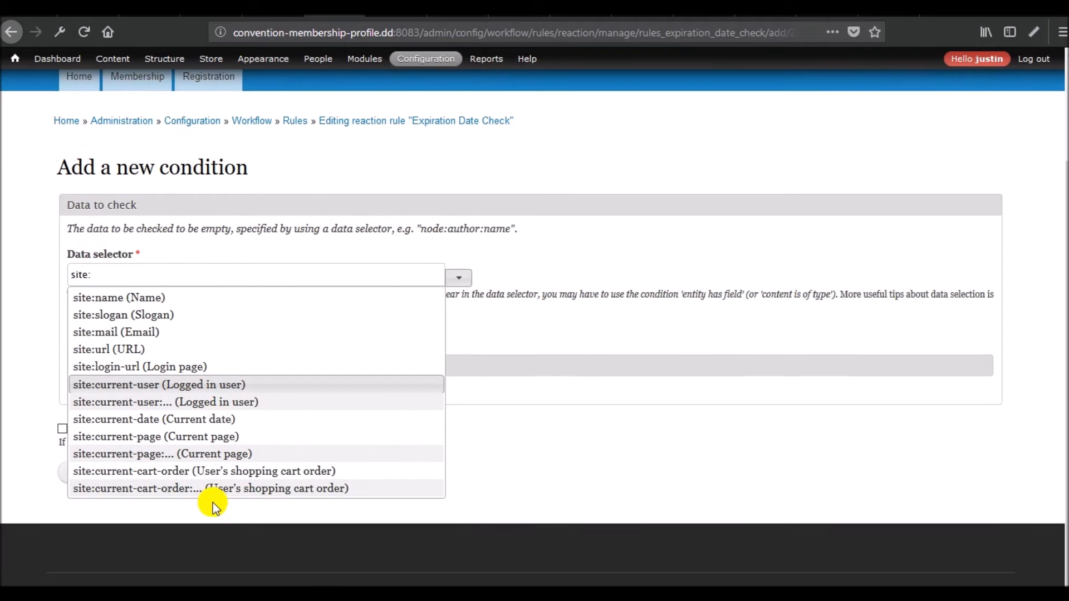
{"action": "left_click", "coordinate": [213, 402]}
{"action": "left_click", "coordinate": [267, 332]}
{"action": "left_click", "coordinate": [84, 472]}
- Nest the "Data value is empty" condition inside the OR set below Data comparison, and save the rule
{"action": "scroll", "coordinate": [297, 412], "scroll_direction": "down", "scroll_amount": 7}
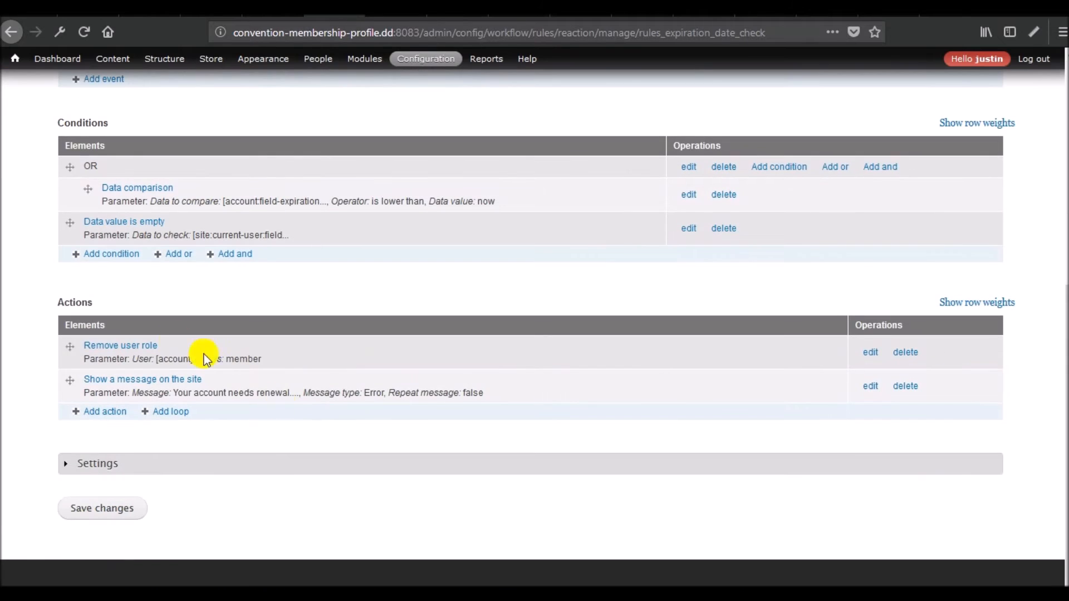
{"action": "left_click_drag", "start_coordinate": [76, 221], "coordinate": [92, 218]}
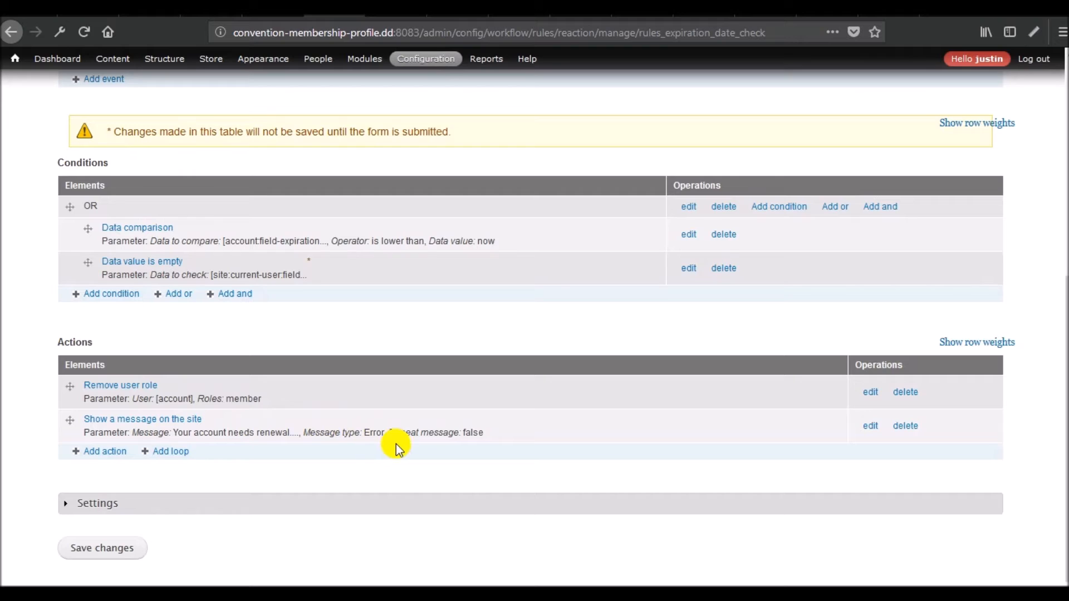
{"action": "left_click", "coordinate": [92, 551]}
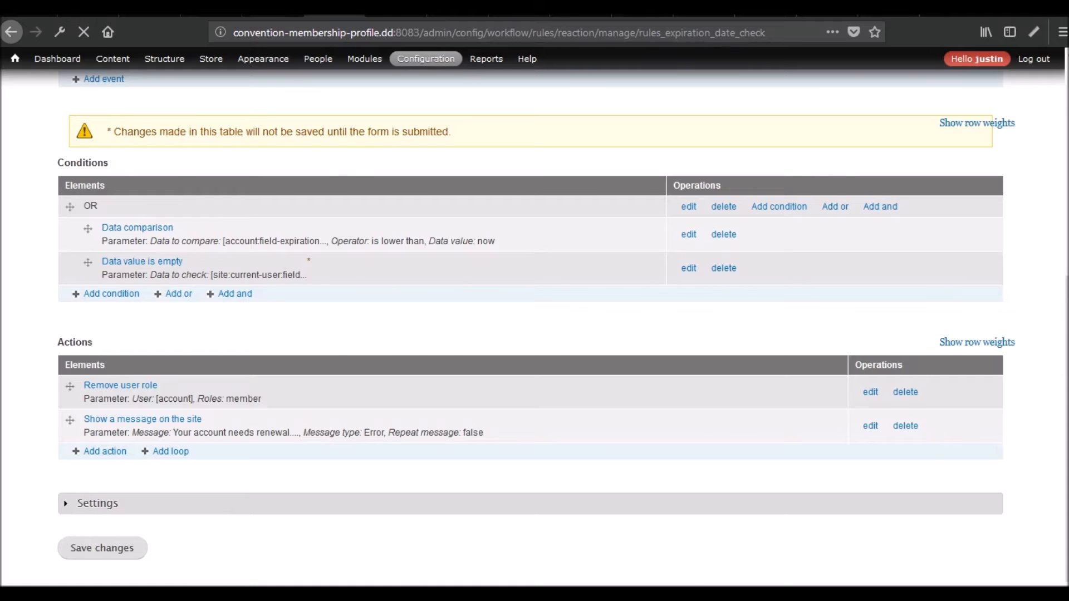
- Examine the "Show a message on the site" action and the site's Membership page, and return to the rule
{"action": "scroll", "coordinate": [467, 400], "scroll_direction": "down", "scroll_amount": 5}
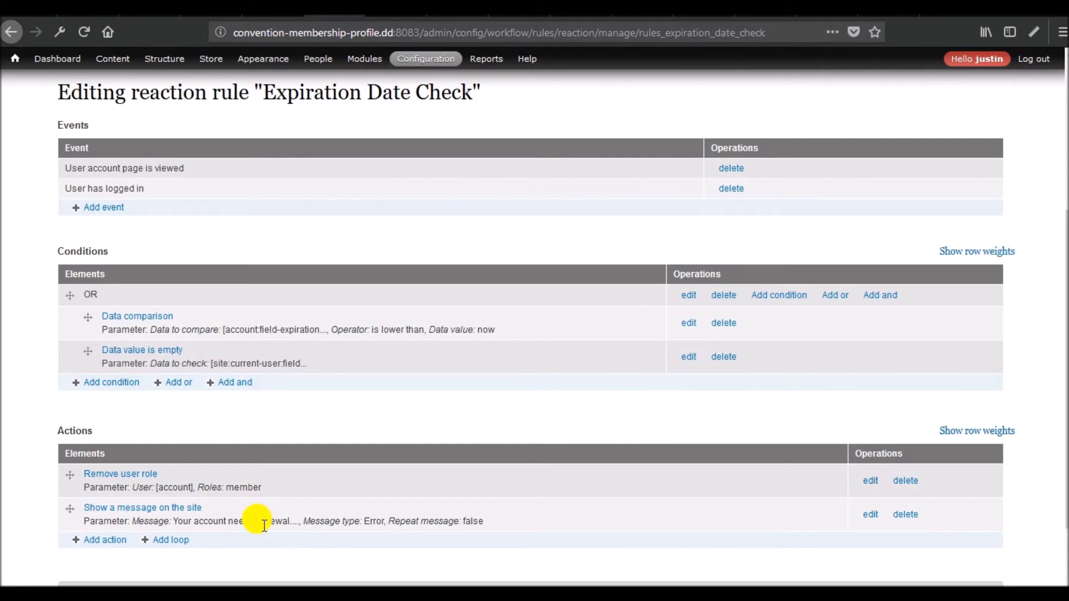
{"action": "left_click", "coordinate": [870, 515]}
{"action": "scroll", "coordinate": [525, 353], "scroll_direction": "down", "scroll_amount": 5}
{"action": "scroll", "coordinate": [490, 289], "scroll_direction": "up", "scroll_amount": 4}
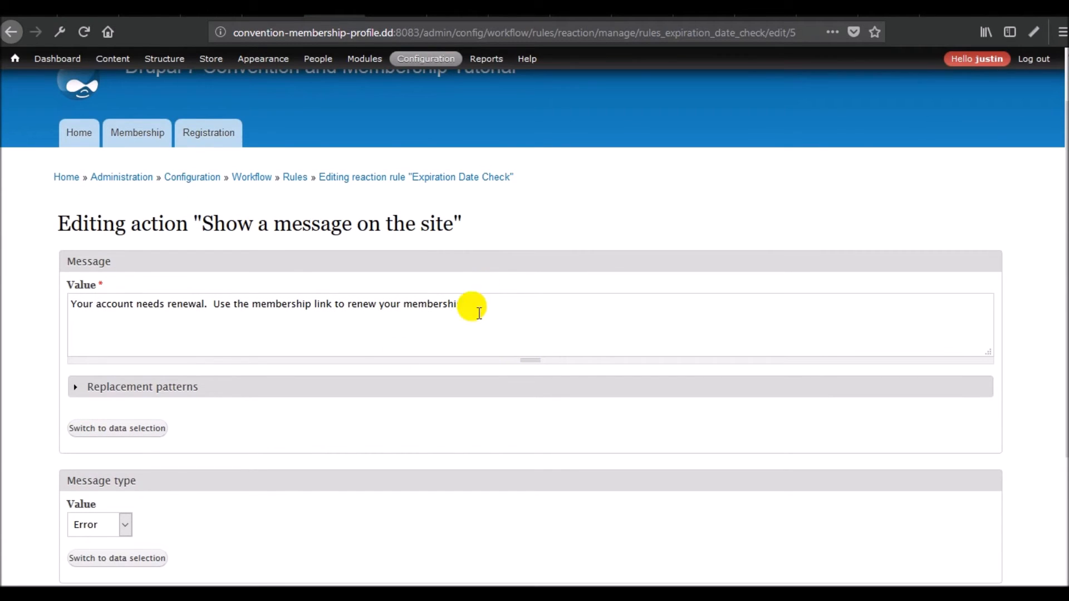
{"action": "left_click", "coordinate": [143, 137]}
{"action": "left_click", "coordinate": [11, 31]}
{"action": "left_click", "coordinate": [450, 192]}
- Start adding a "User has role(s)" condition to the Expiration Date Check rule
{"action": "scroll", "coordinate": [275, 298], "scroll_direction": "down", "scroll_amount": 5}
{"action": "scroll", "coordinate": [275, 297], "scroll_direction": "up", "scroll_amount": 5}
{"action": "scroll", "coordinate": [275, 296], "scroll_direction": "down", "scroll_amount": 3}
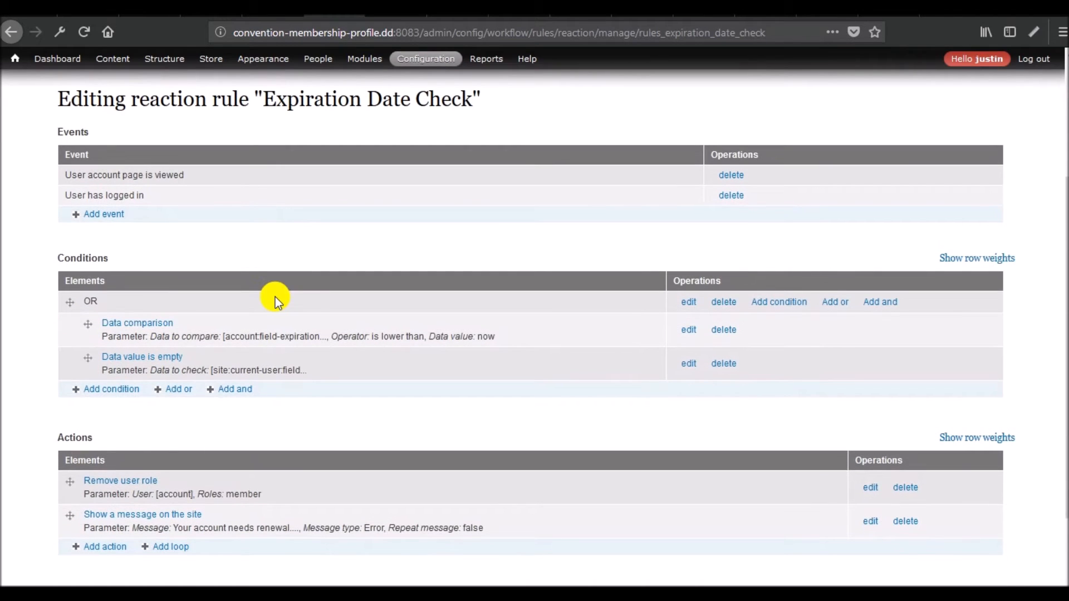
{"action": "left_click", "coordinate": [106, 391]}
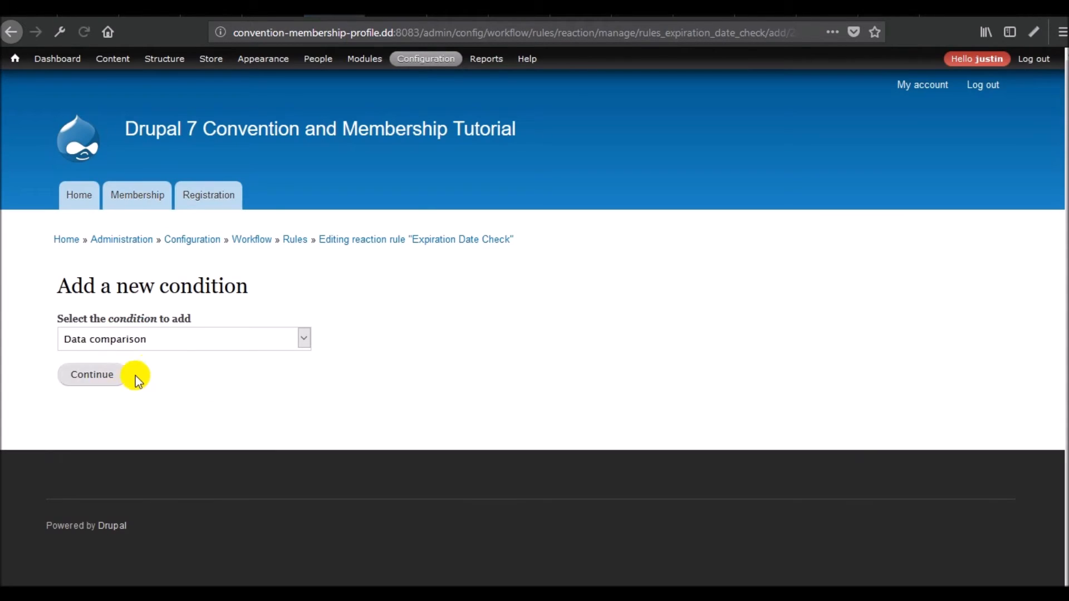
{"action": "left_click", "coordinate": [166, 338]}
{"action": "scroll", "coordinate": [180, 414], "scroll_direction": "down", "scroll_amount": 10}
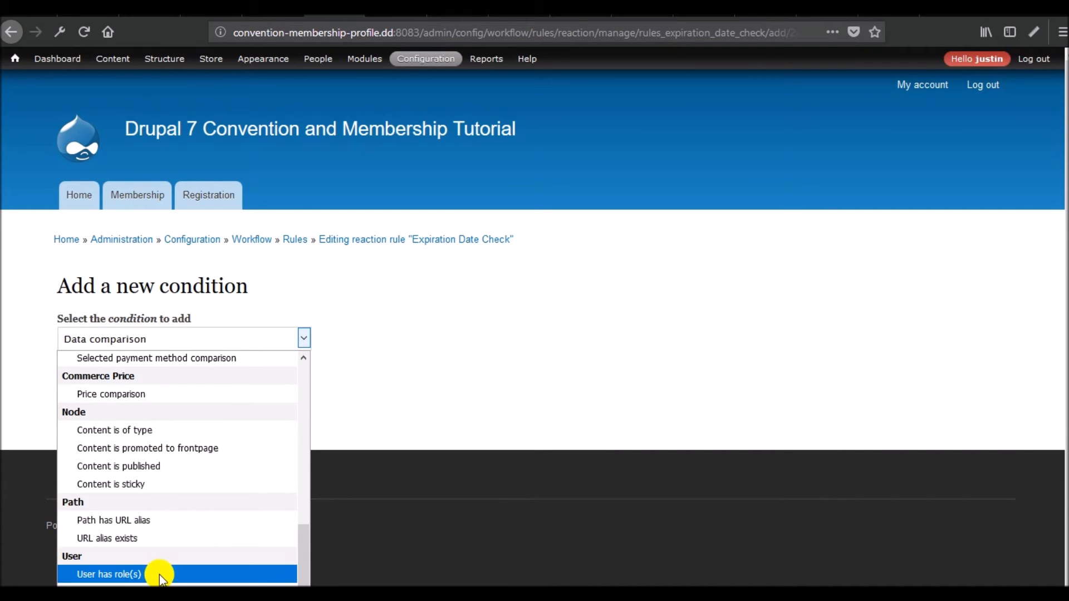
{"action": "left_click", "coordinate": [161, 577]}
{"action": "scroll", "coordinate": [195, 410], "scroll_direction": "down", "scroll_amount": 2}
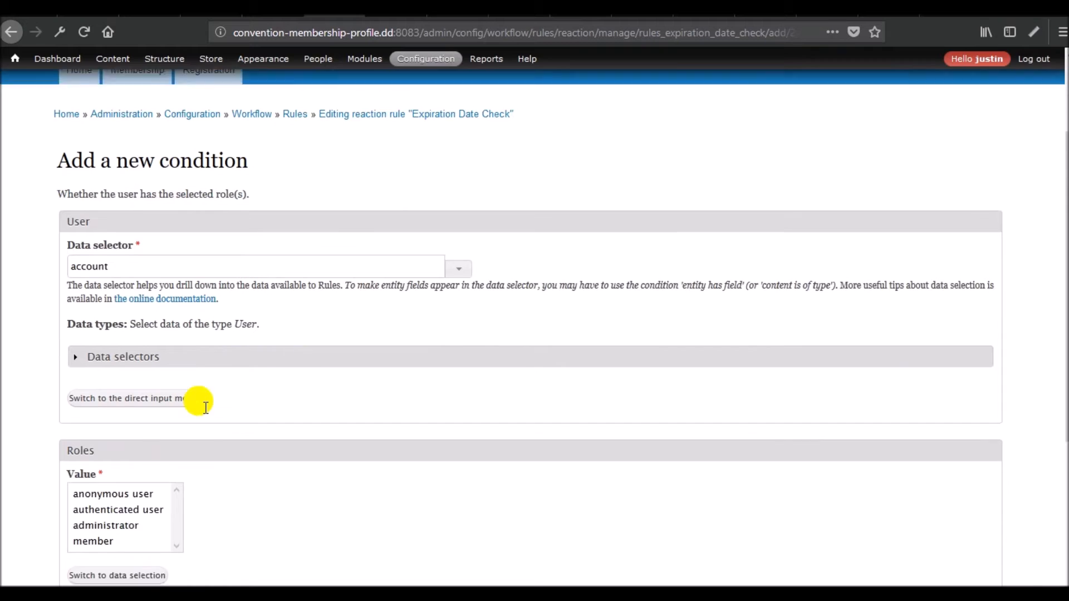
- Set the condition's role to administrator, negate it and save the condition
{"action": "scroll", "coordinate": [203, 412], "scroll_direction": "down", "scroll_amount": 1}
{"action": "left_click", "coordinate": [130, 481]}
{"action": "scroll", "coordinate": [370, 373], "scroll_direction": "down", "scroll_amount": 3}
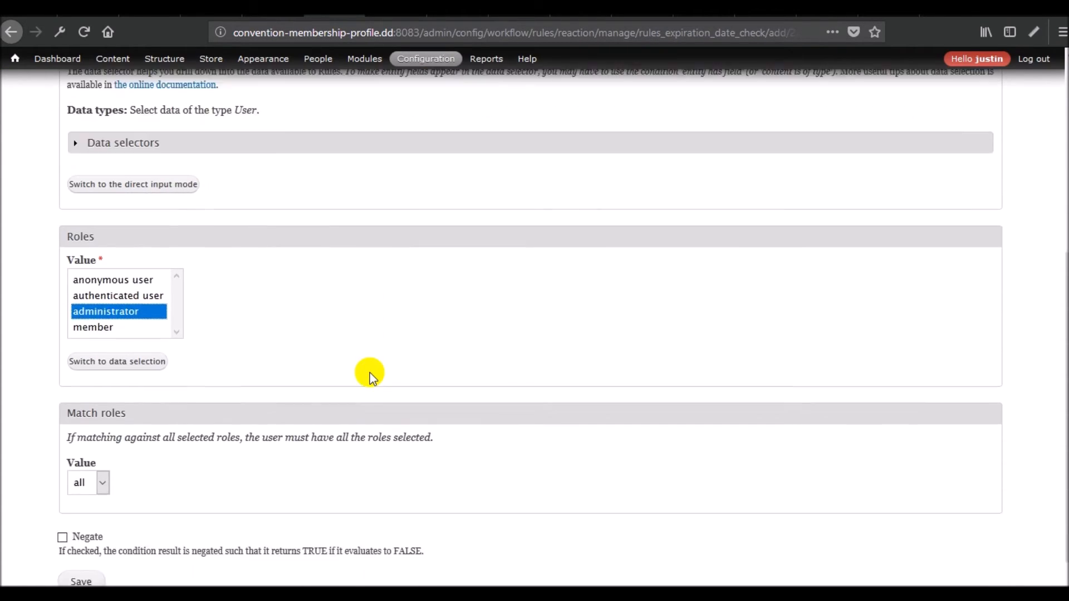
{"action": "scroll", "coordinate": [369, 373], "scroll_direction": "down", "scroll_amount": 2}
{"action": "left_click", "coordinate": [91, 448]}
{"action": "left_click", "coordinate": [87, 494]}
- Review the rule's events, conditions and actions, and save the changes to the Expiration Date Check rule
{"action": "scroll", "coordinate": [316, 479], "scroll_direction": "down", "scroll_amount": 7}
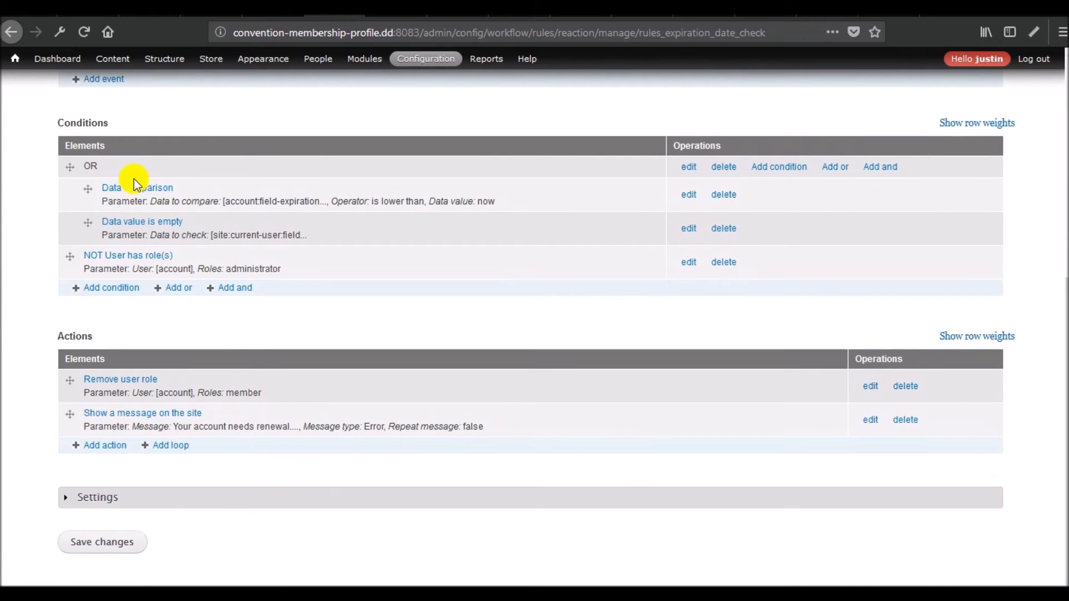
{"action": "scroll", "coordinate": [207, 308], "scroll_direction": "up", "scroll_amount": 6}
{"action": "scroll", "coordinate": [207, 309], "scroll_direction": "down", "scroll_amount": 5}
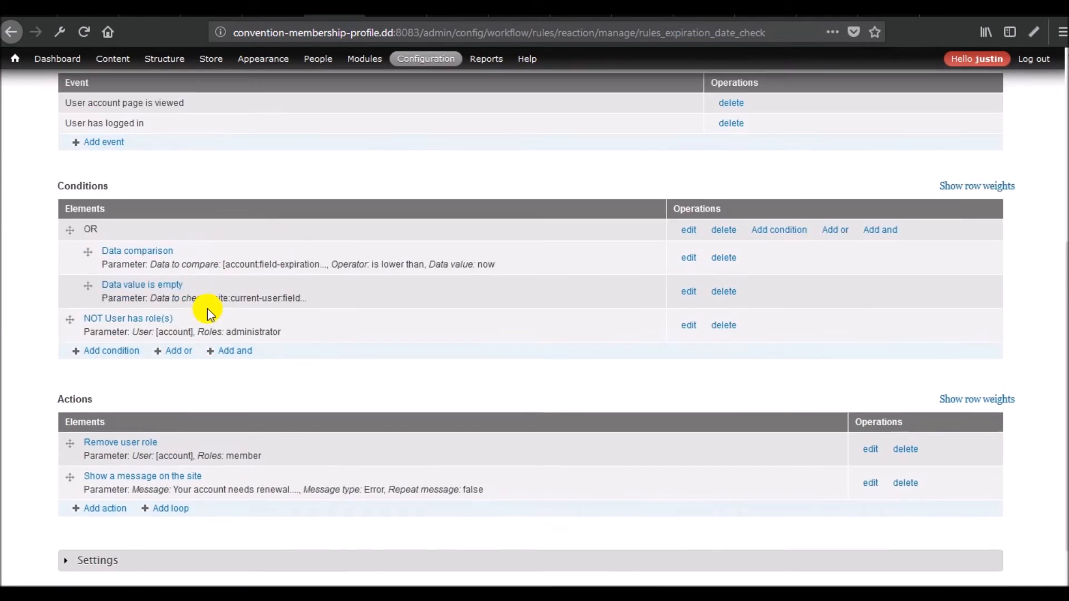
{"action": "scroll", "coordinate": [121, 326], "scroll_direction": "up", "scroll_amount": 3}
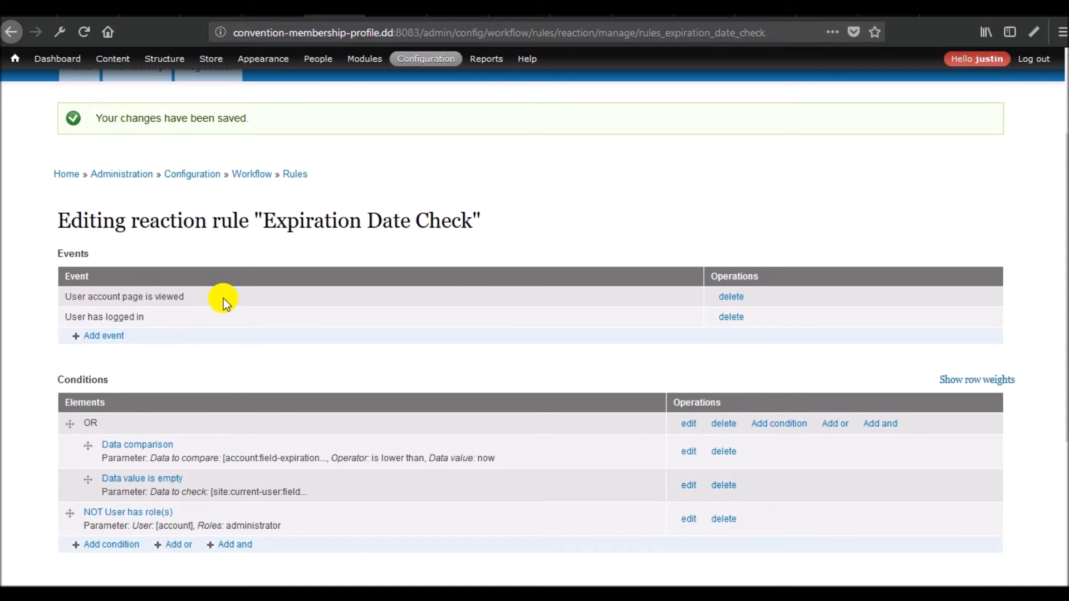
{"action": "scroll", "coordinate": [223, 298], "scroll_direction": "down", "scroll_amount": 2}
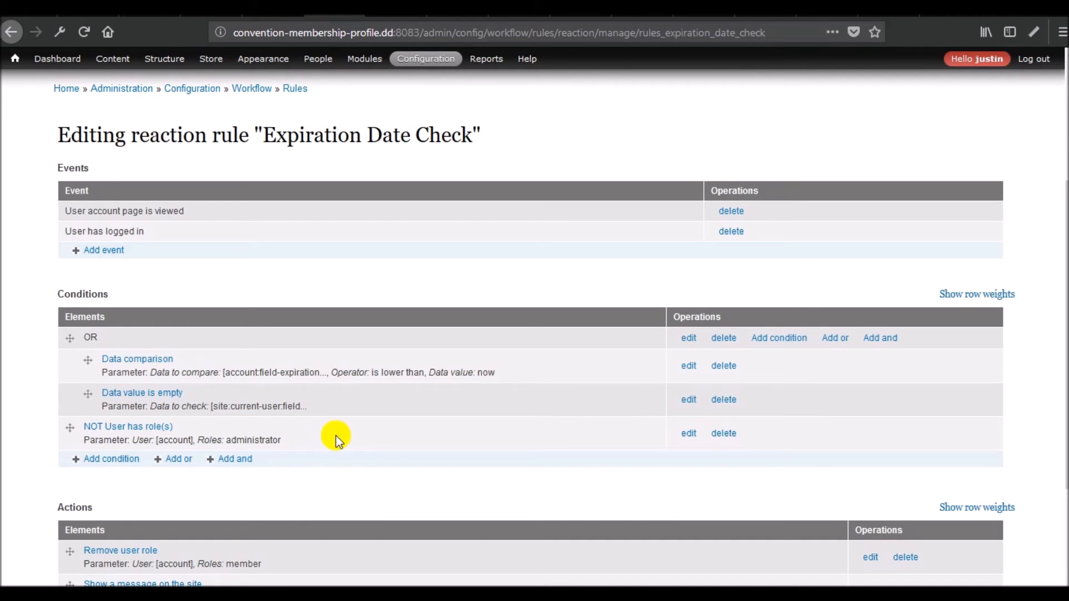
{"action": "scroll", "coordinate": [374, 419], "scroll_direction": "down", "scroll_amount": 2}
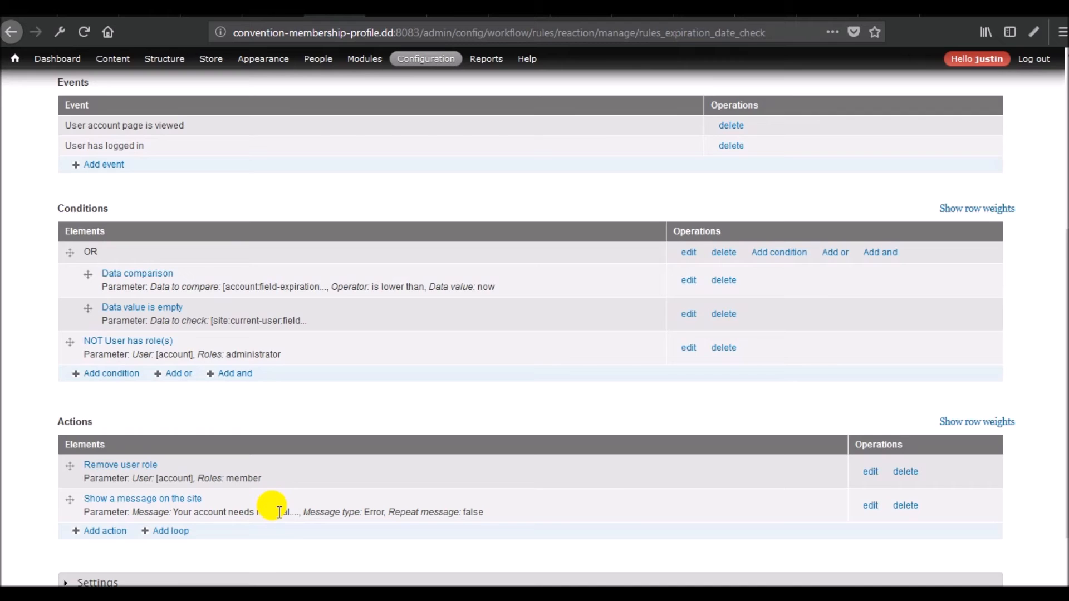
{"action": "scroll", "coordinate": [278, 512], "scroll_direction": "down", "scroll_amount": 3}
{"action": "left_click", "coordinate": [84, 471]}
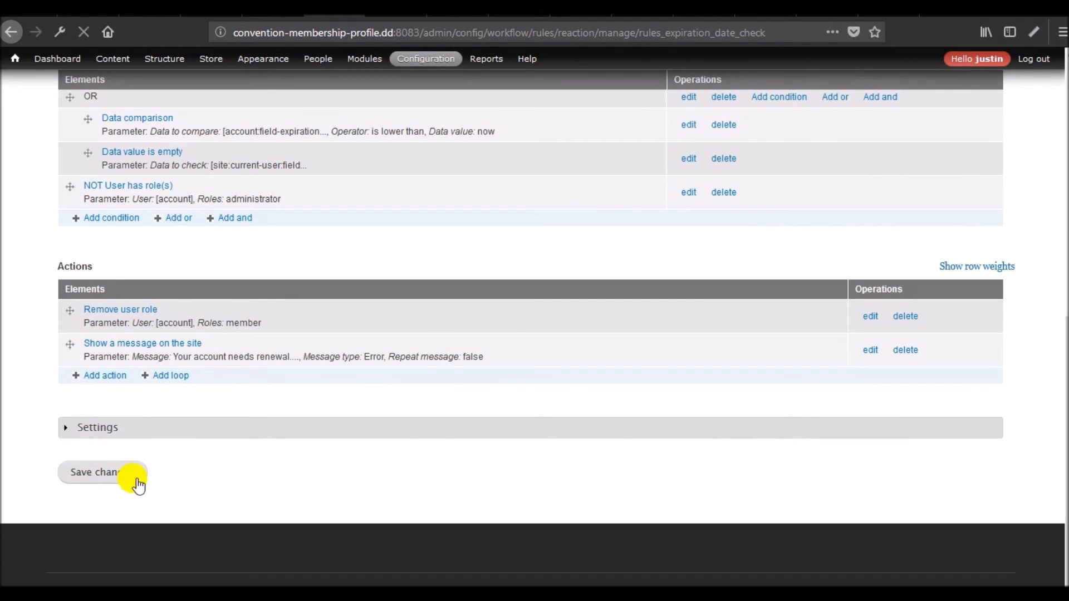
- Check the Expiration Date fields on the administrator account's edit form and return to the account's view page
{"action": "scroll", "coordinate": [334, 319], "scroll_direction": "down", "scroll_amount": 6}
{"action": "scroll", "coordinate": [335, 319], "scroll_direction": "up", "scroll_amount": 6}
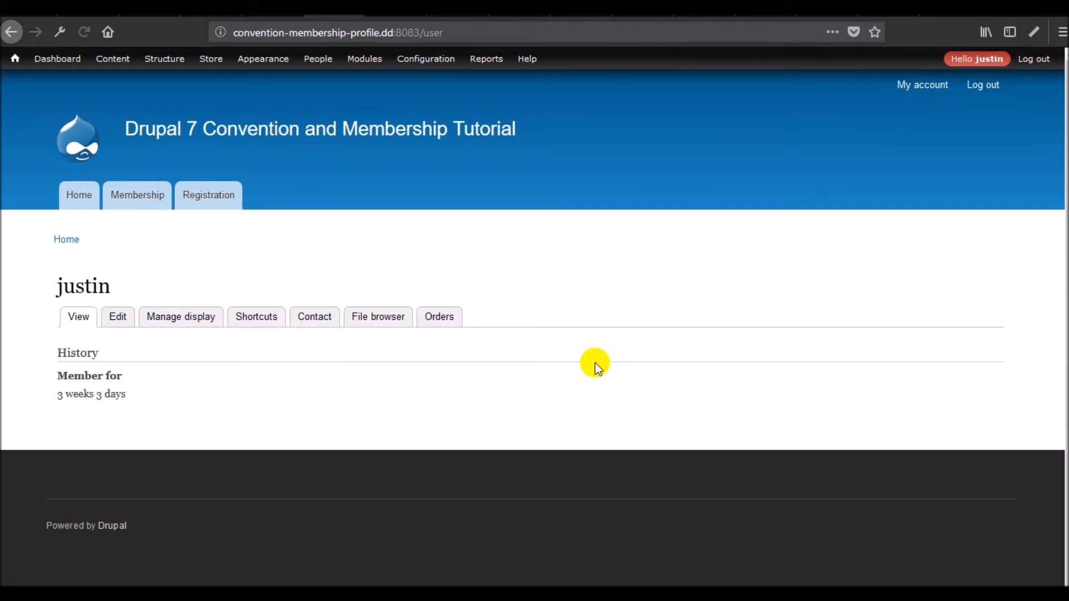
{"action": "left_click", "coordinate": [124, 326]}
{"action": "scroll", "coordinate": [239, 373], "scroll_direction": "down", "scroll_amount": 12}
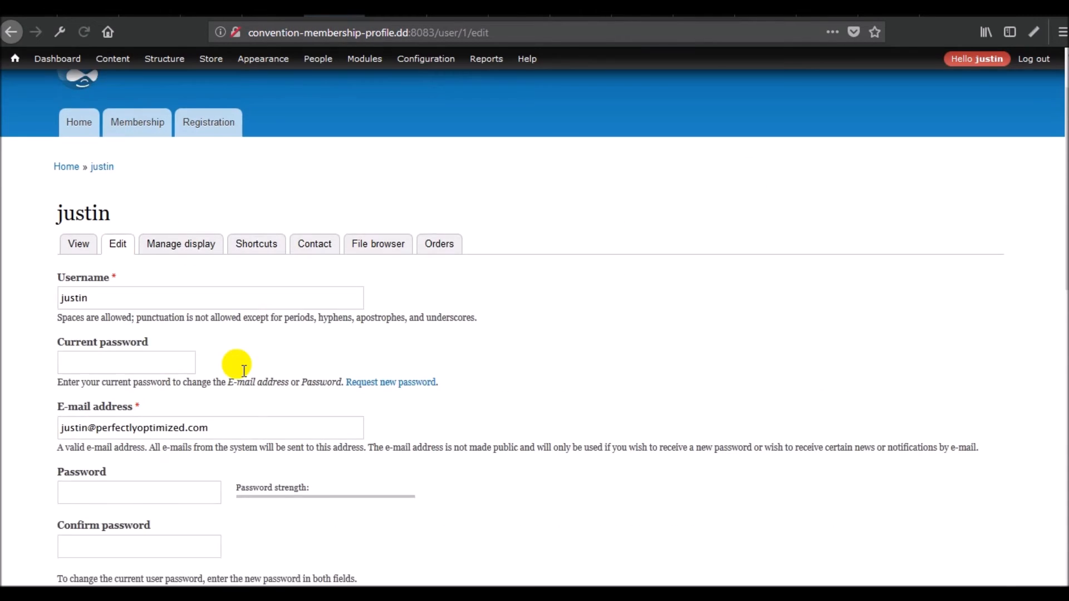
{"action": "scroll", "coordinate": [243, 372], "scroll_direction": "down", "scroll_amount": 4}
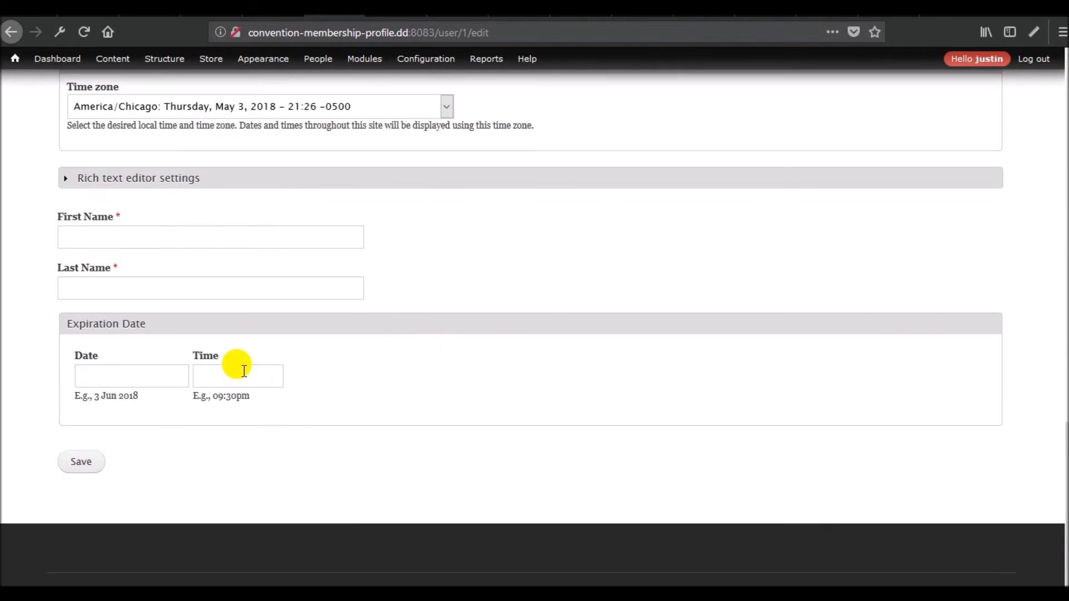
{"action": "left_click", "coordinate": [135, 380]}
{"action": "left_click", "coordinate": [230, 380]}
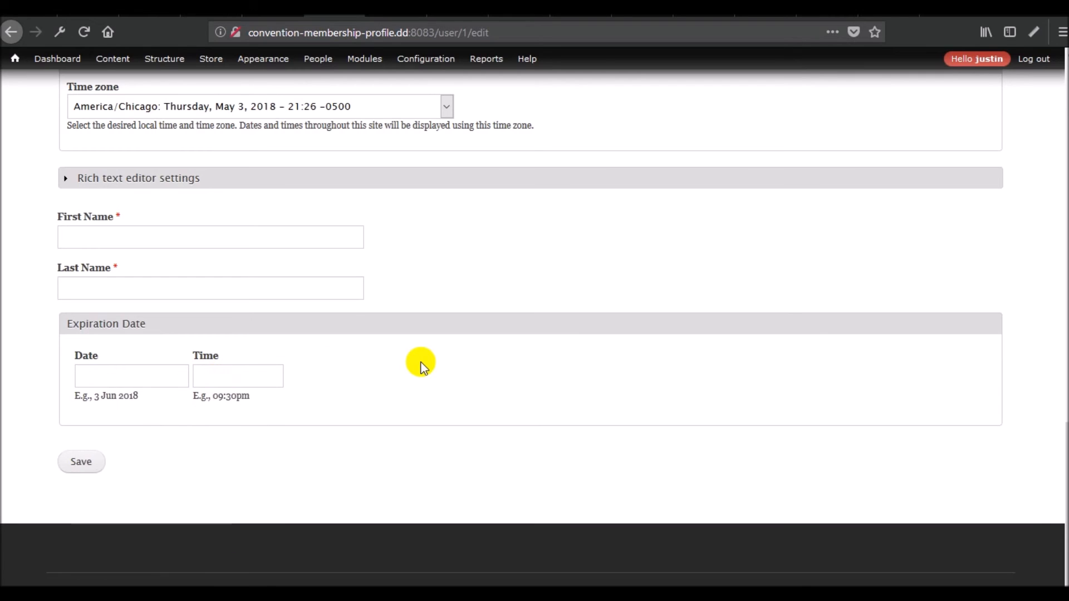
{"action": "scroll", "coordinate": [325, 507], "scroll_direction": "up", "scroll_amount": 14}
{"action": "scroll", "coordinate": [323, 500], "scroll_direction": "up", "scroll_amount": 3}
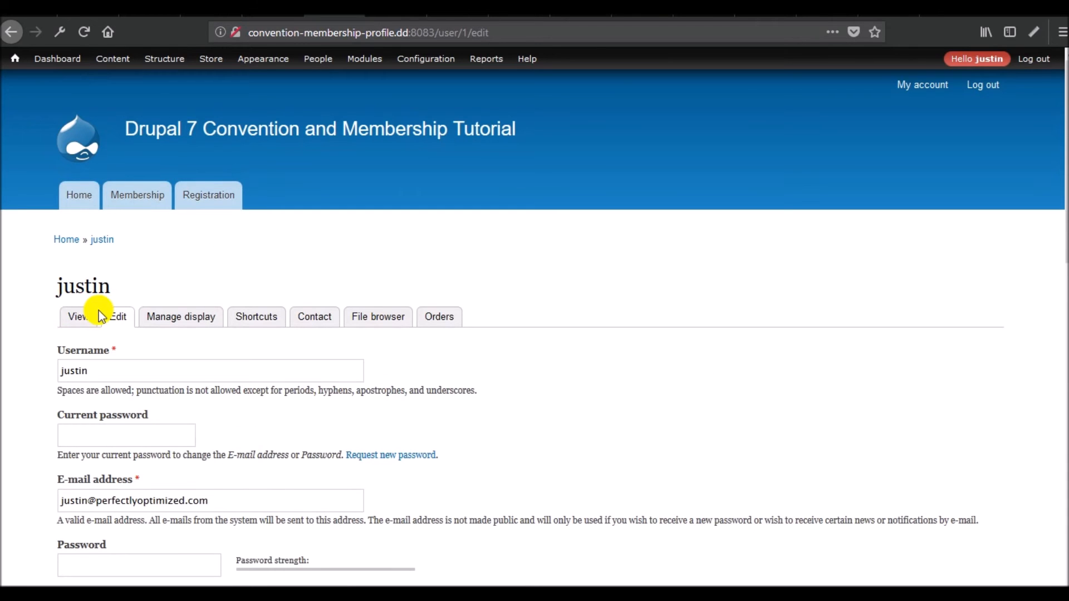
{"action": "left_click", "coordinate": [75, 316]}
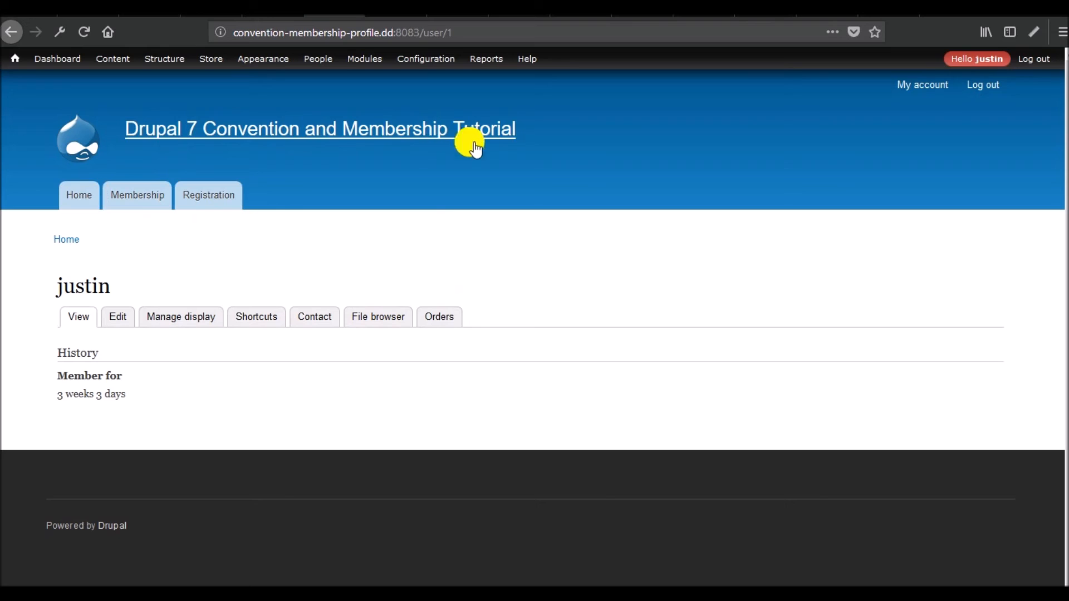
- Go to the site's Rules list and open the "Create a new account for an anonymous order" rule for editing
{"action": "left_click", "coordinate": [370, 131]}
{"action": "mouse_move", "coordinate": [487, 62]}
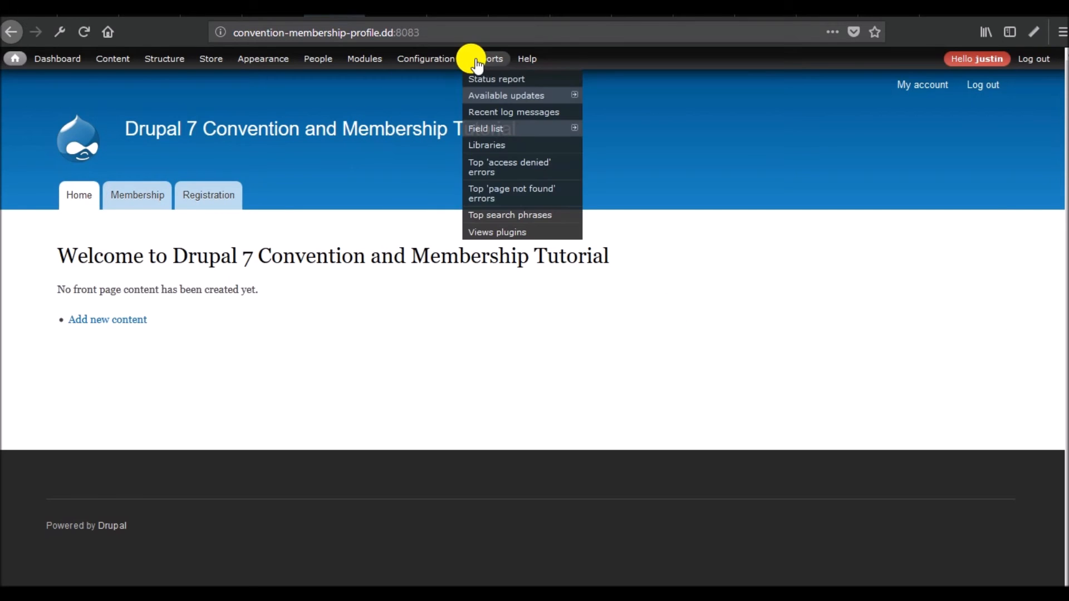
{"action": "mouse_move", "coordinate": [425, 63]}
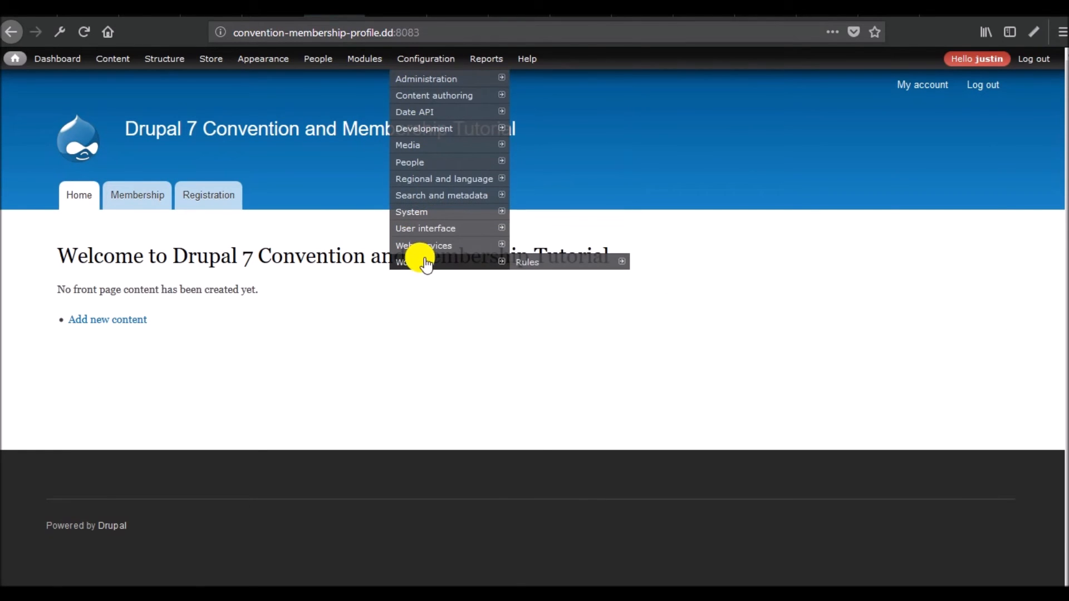
{"action": "left_click", "coordinate": [537, 265]}
{"action": "scroll", "coordinate": [417, 396], "scroll_direction": "down", "scroll_amount": 10}
{"action": "scroll", "coordinate": [417, 395], "scroll_direction": "up", "scroll_amount": 9}
{"action": "scroll", "coordinate": [416, 395], "scroll_direction": "down", "scroll_amount": 3}
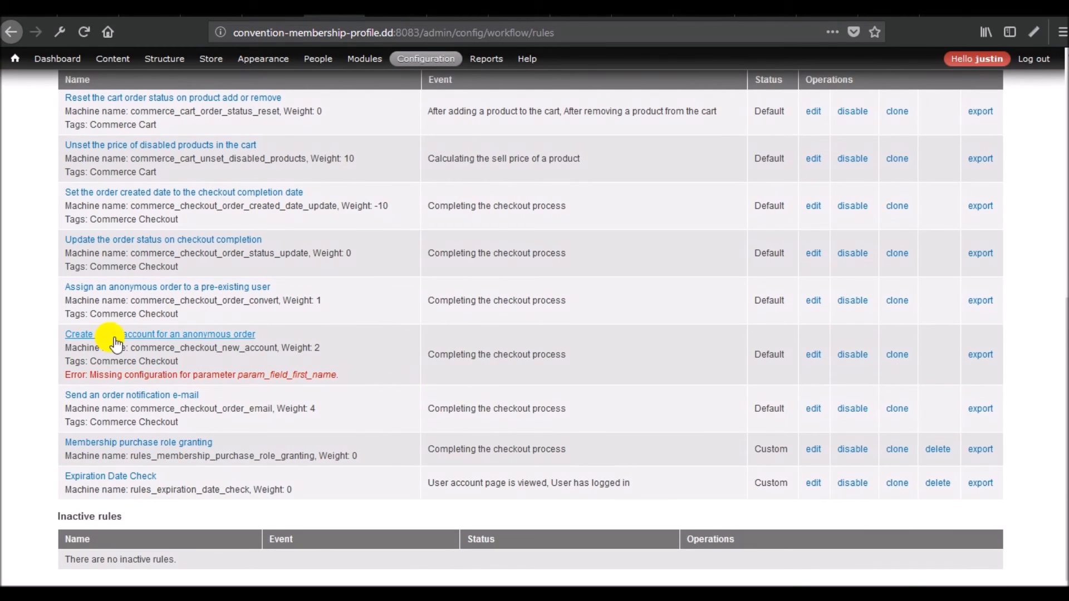
{"action": "left_click", "coordinate": [814, 356]}
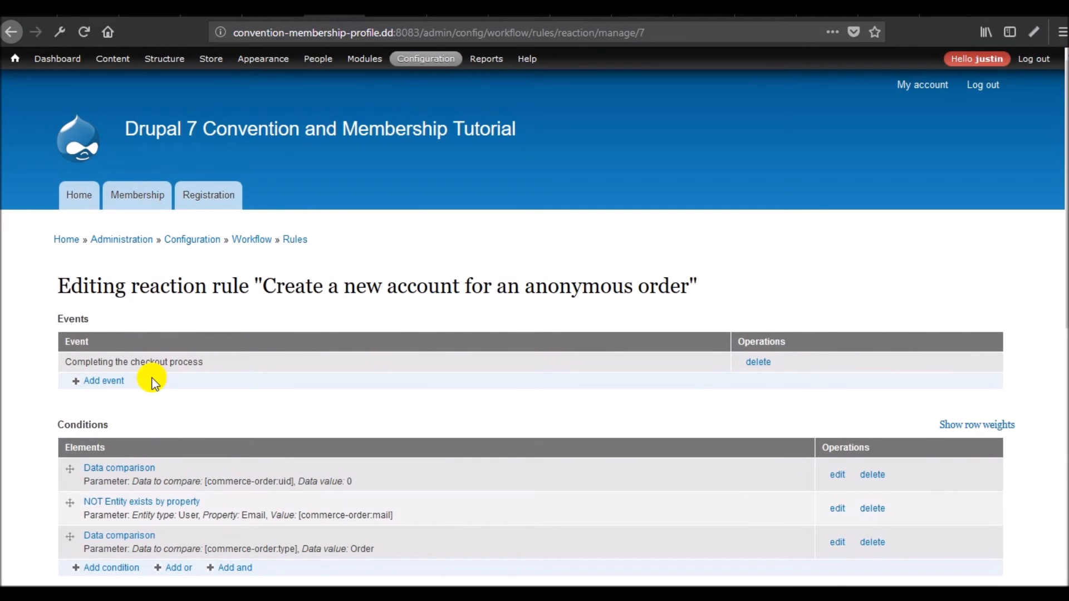
- Examine the account creation rule's conditions and actions, and the user fields defined in Account settings
{"action": "scroll", "coordinate": [340, 369], "scroll_direction": "down", "scroll_amount": 5}
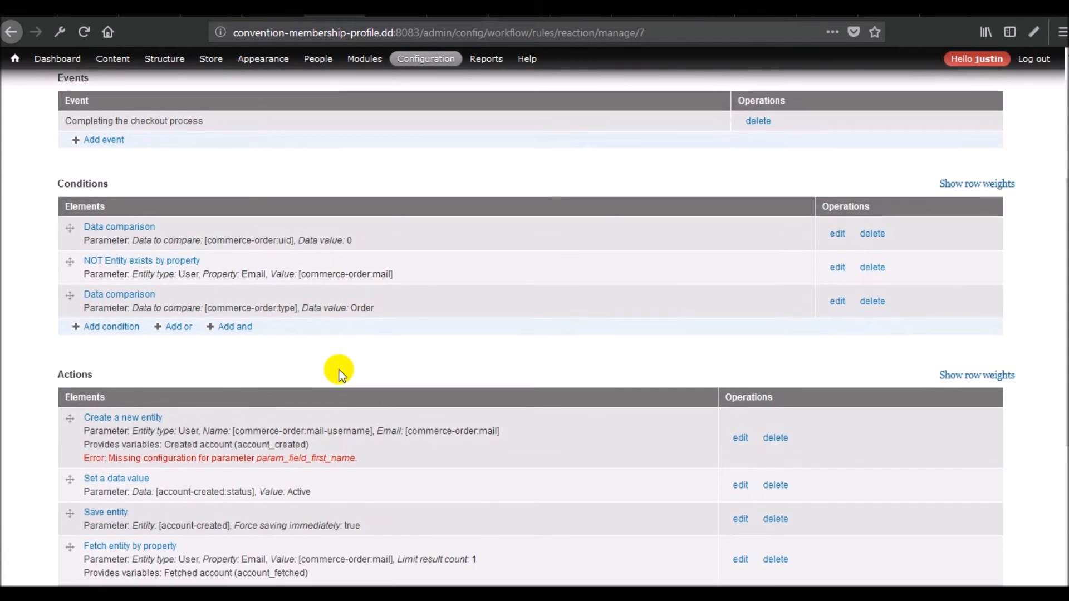
{"action": "scroll", "coordinate": [338, 372], "scroll_direction": "up", "scroll_amount": 1}
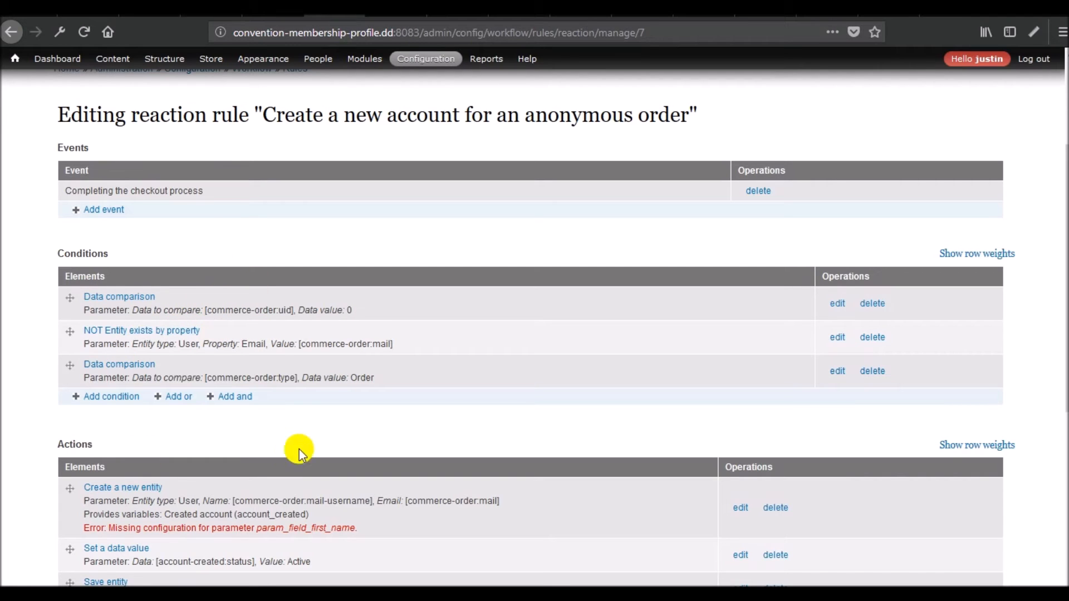
{"action": "scroll", "coordinate": [301, 406], "scroll_direction": "down", "scroll_amount": 3}
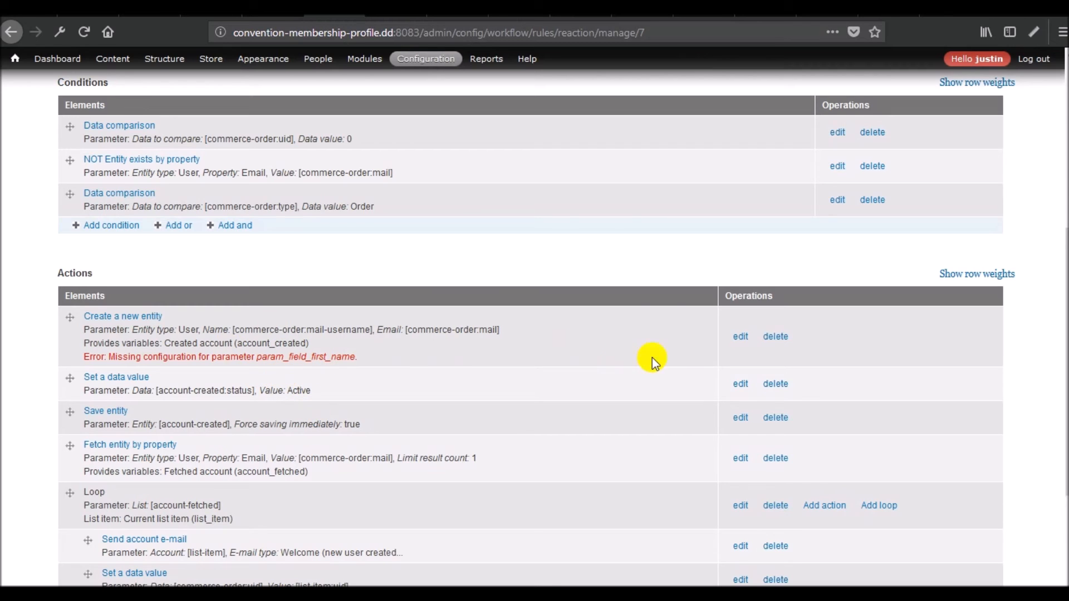
{"action": "left_click", "coordinate": [404, 16]}
{"action": "mouse_move", "coordinate": [412, 64]}
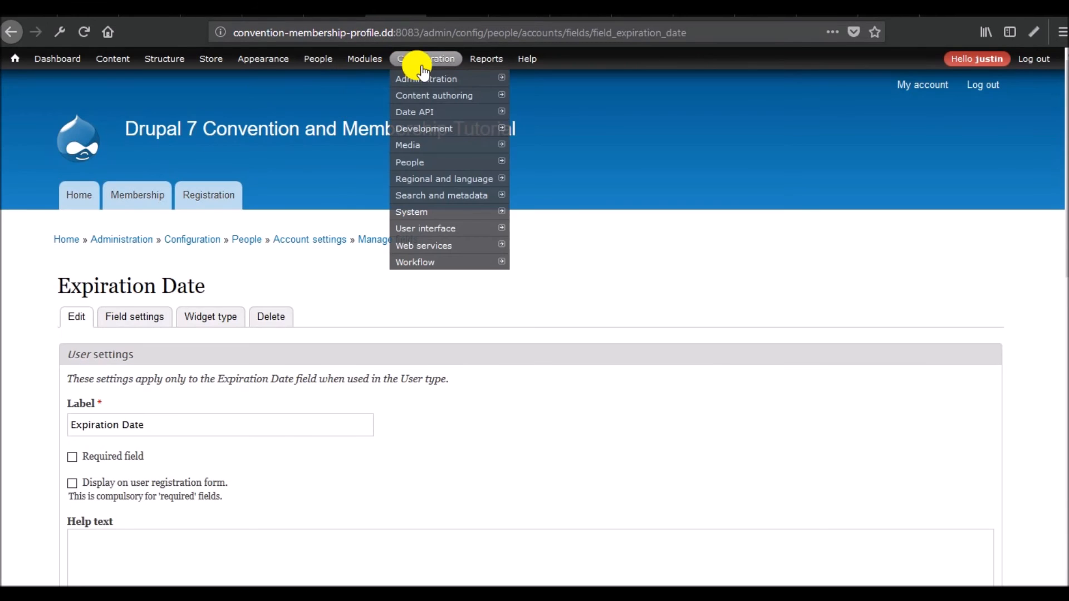
{"action": "left_click", "coordinate": [422, 65]}
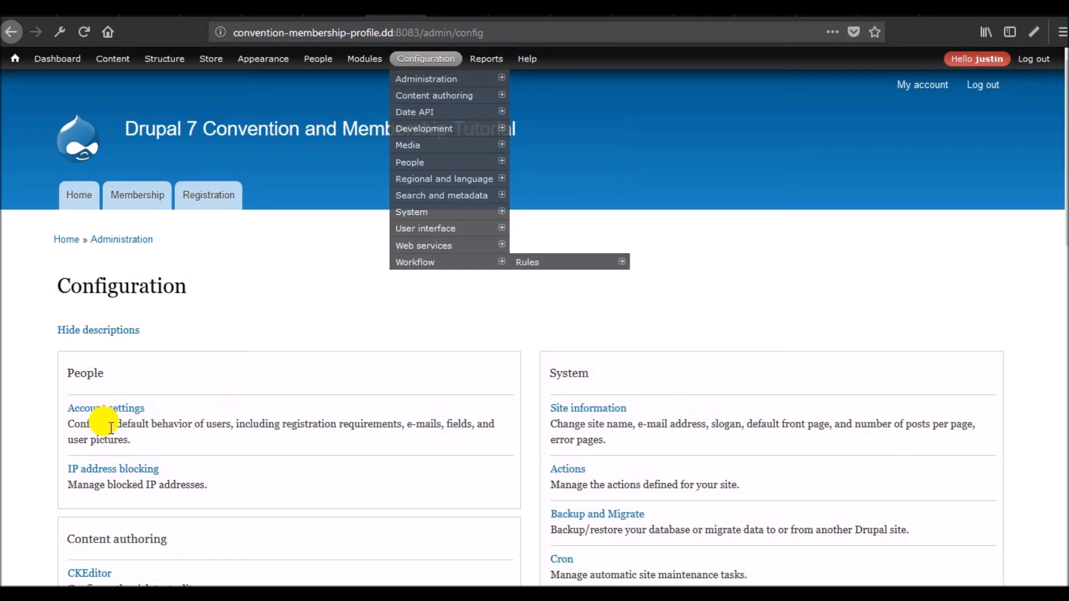
{"action": "left_click", "coordinate": [105, 412]}
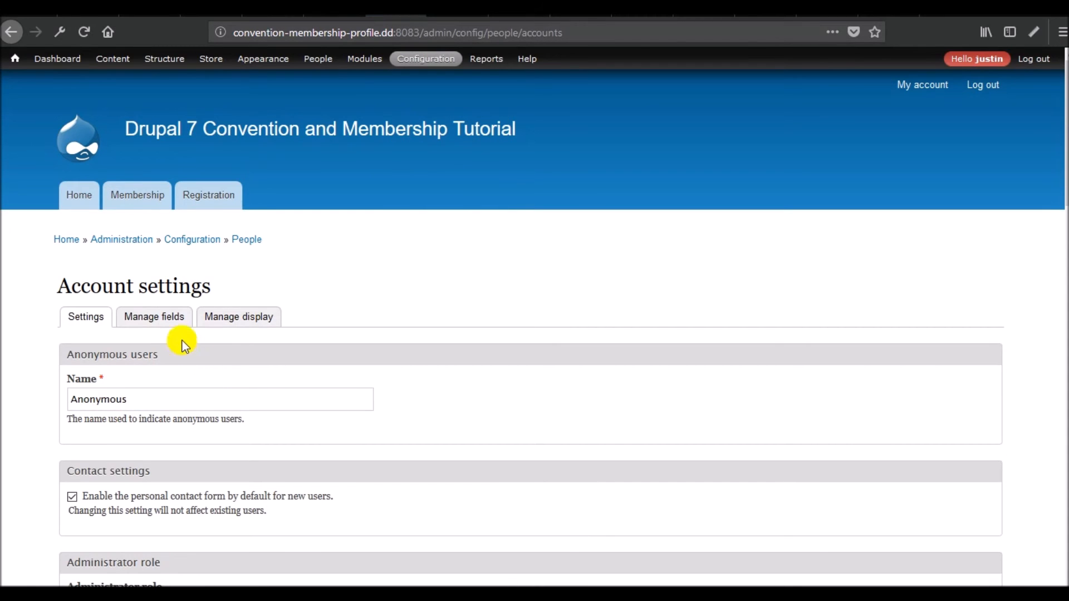
{"action": "scroll", "coordinate": [264, 391], "scroll_direction": "down", "scroll_amount": 3}
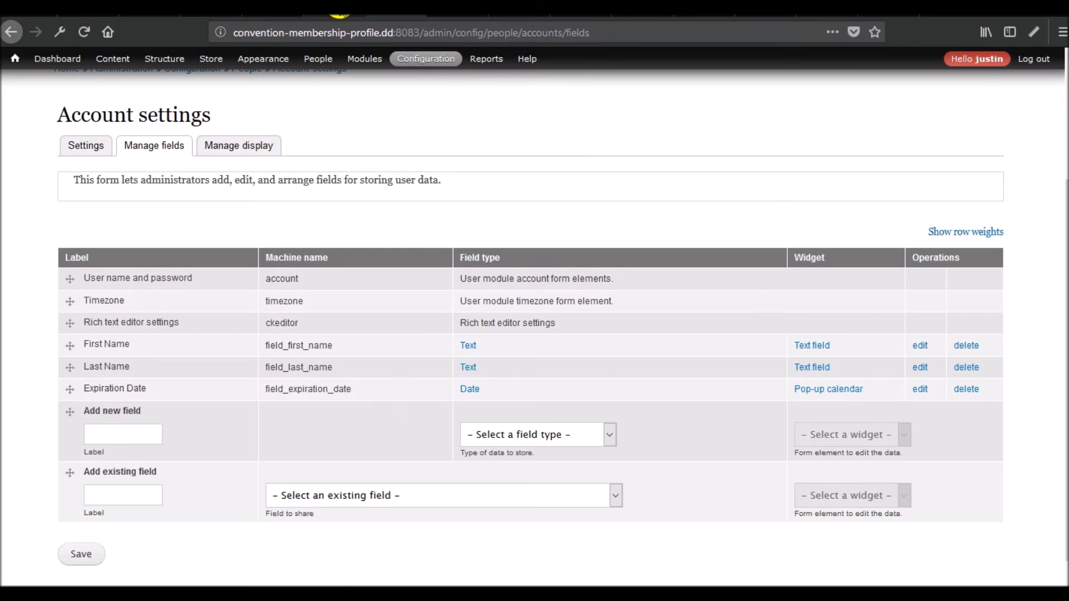
- Return to the account creation rule, open its "Create a new entity" action for editing and expand the First Name replacement patterns
{"action": "left_click", "coordinate": [332, 16]}
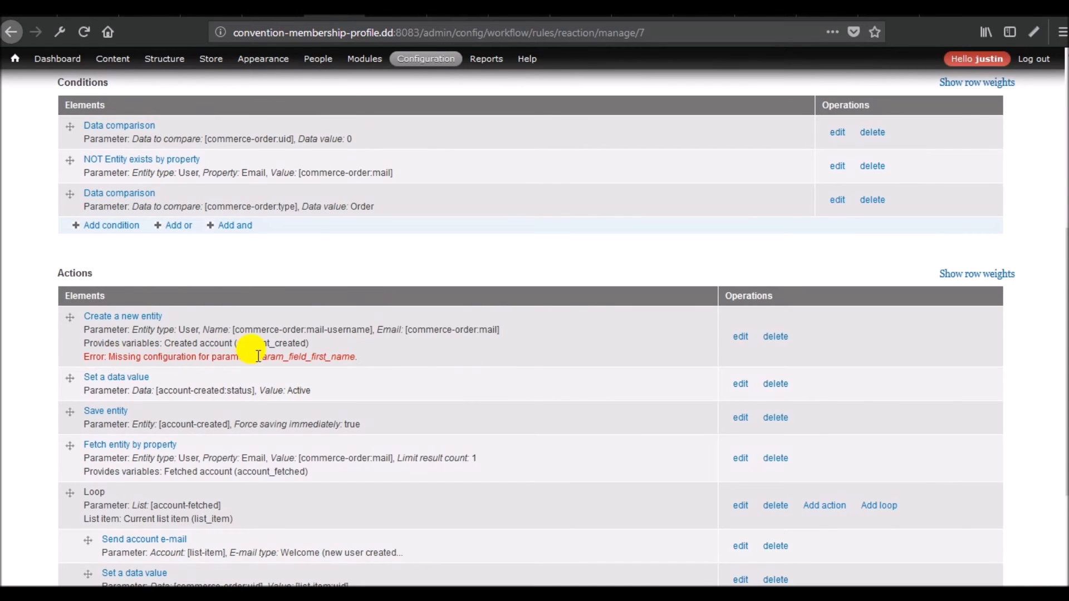
{"action": "left_click", "coordinate": [742, 339]}
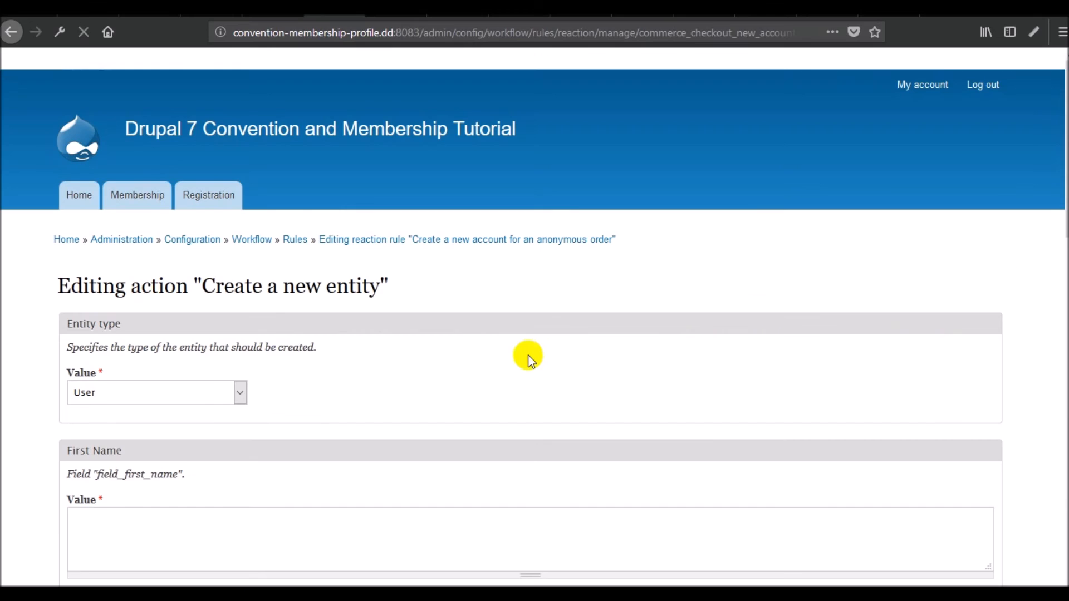
{"action": "scroll", "coordinate": [370, 357], "scroll_direction": "down", "scroll_amount": 2}
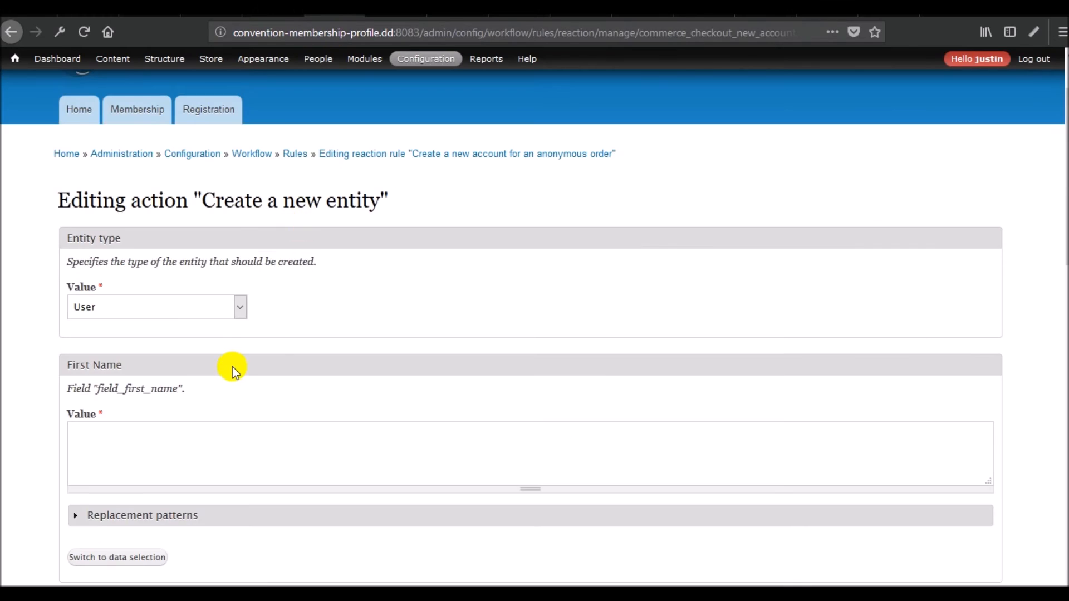
{"action": "scroll", "coordinate": [232, 366], "scroll_direction": "down", "scroll_amount": 8}
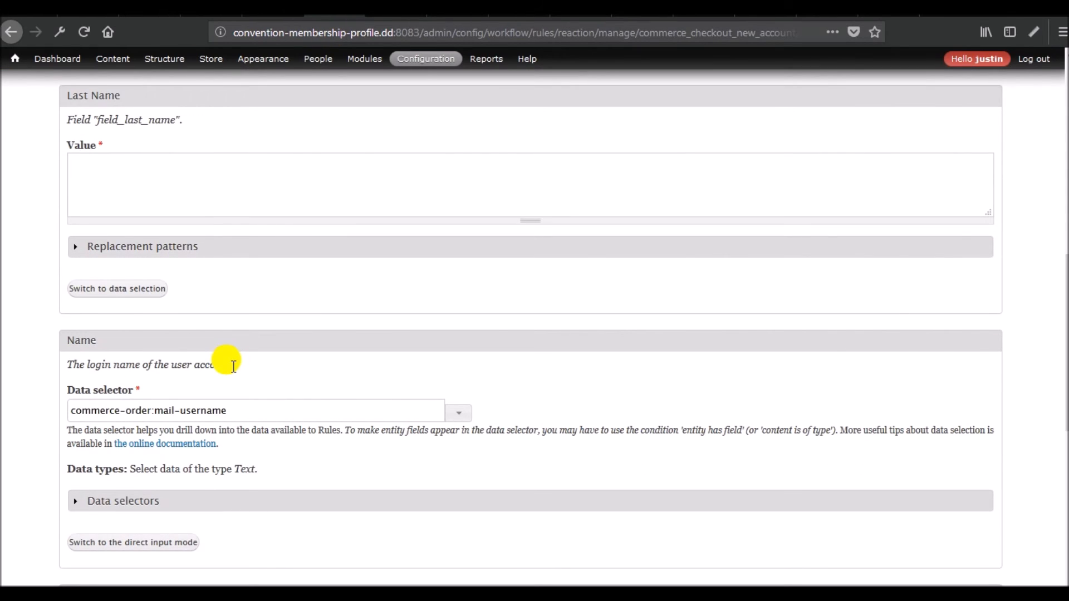
{"action": "scroll", "coordinate": [228, 362], "scroll_direction": "up", "scroll_amount": 3}
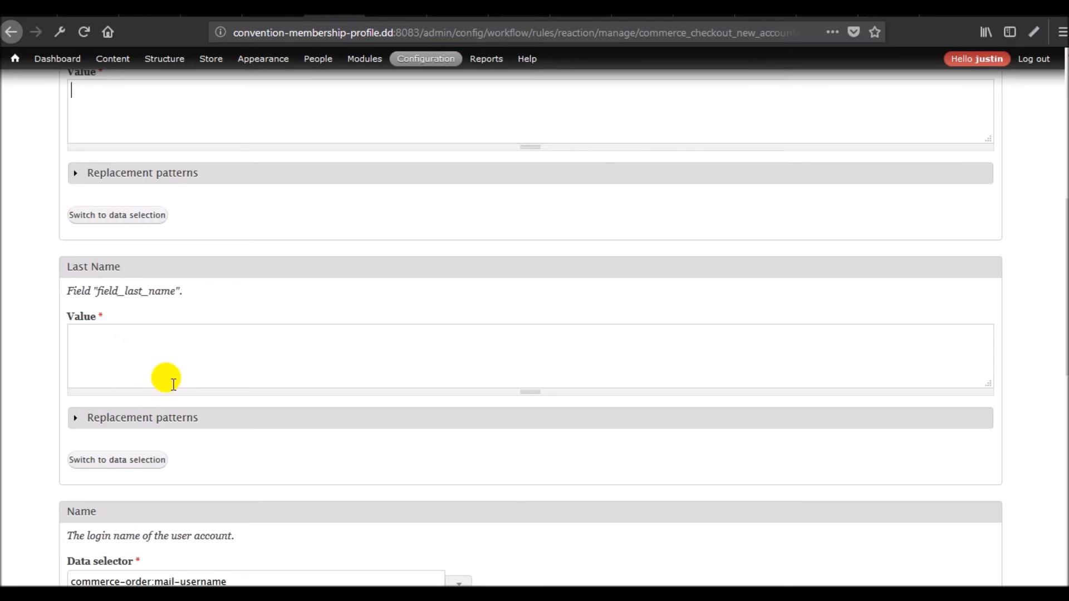
{"action": "scroll", "coordinate": [173, 384], "scroll_direction": "up", "scroll_amount": 2}
{"action": "scroll", "coordinate": [173, 384], "scroll_direction": "up", "scroll_amount": 2}
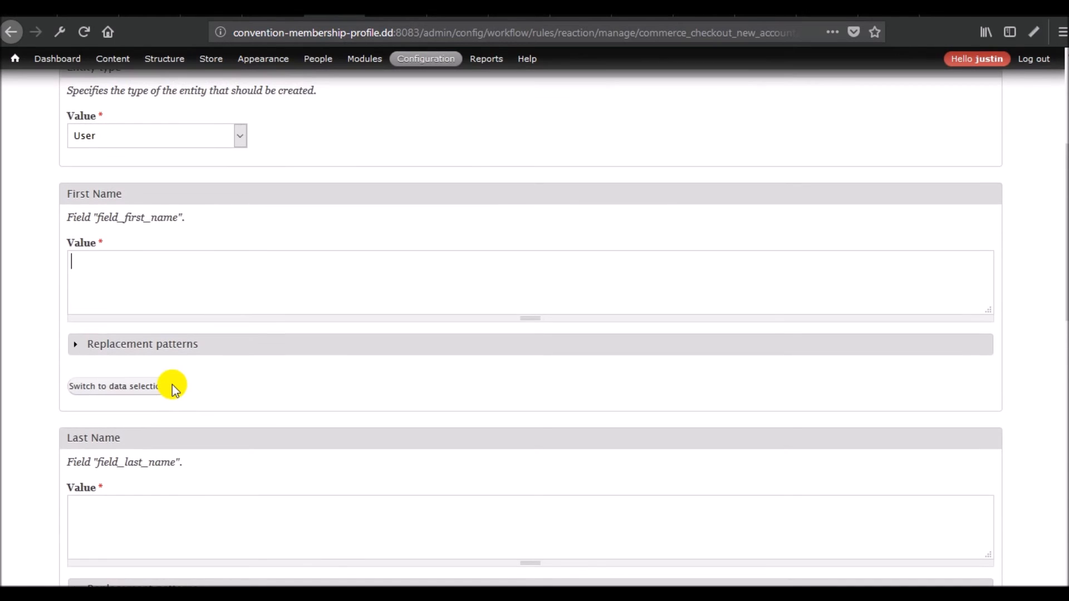
{"action": "left_click", "coordinate": [155, 353]}
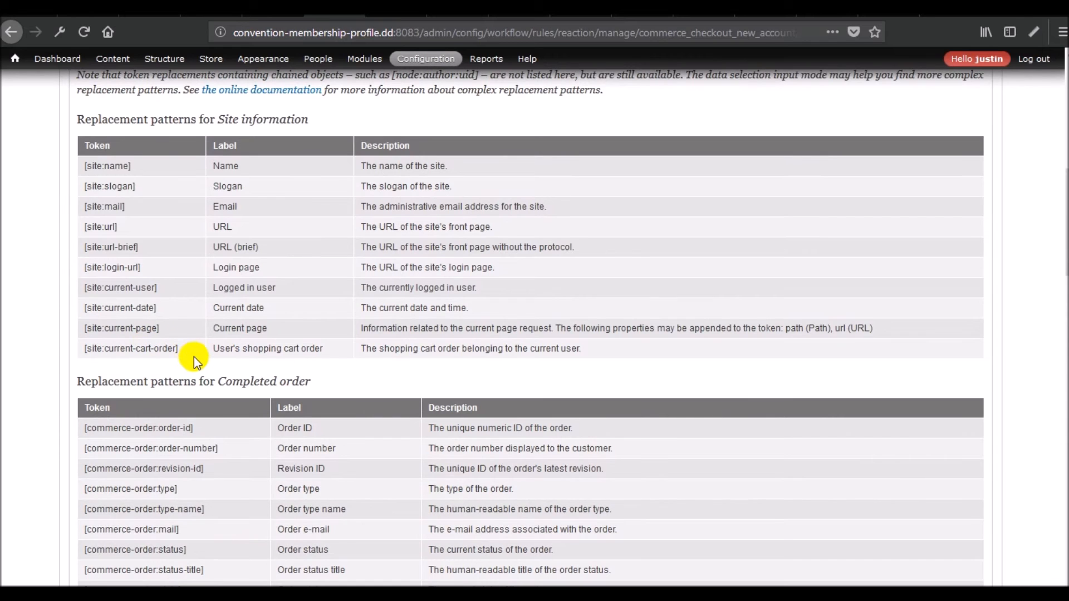
- Examine the Site information and Completed order tokens in the First Name replacement patterns and collapse the list
{"action": "scroll", "coordinate": [194, 356], "scroll_direction": "down", "scroll_amount": 5}
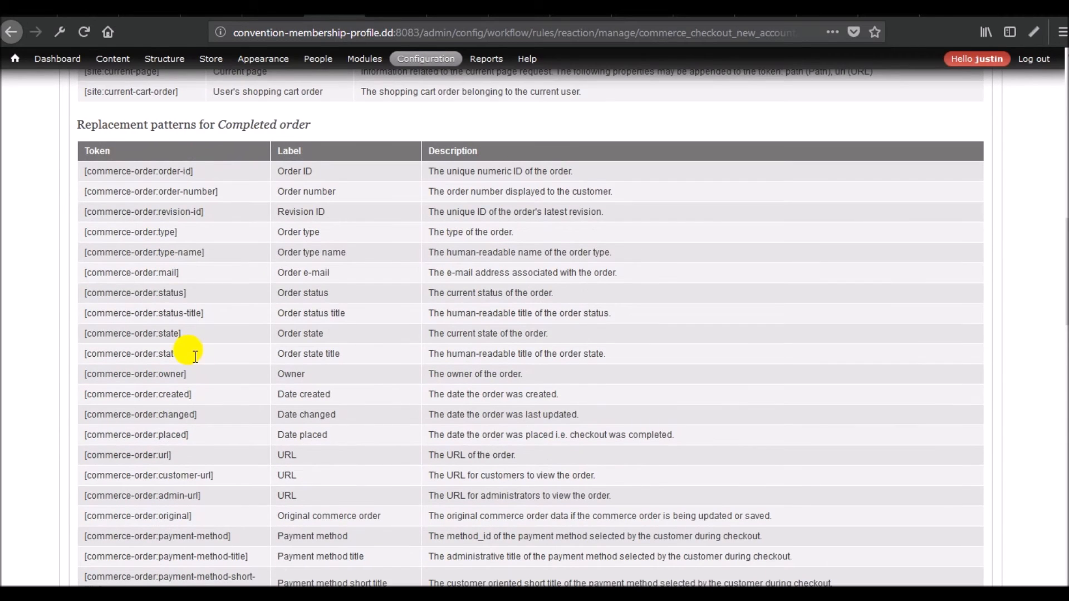
{"action": "scroll", "coordinate": [195, 356], "scroll_direction": "down", "scroll_amount": 7}
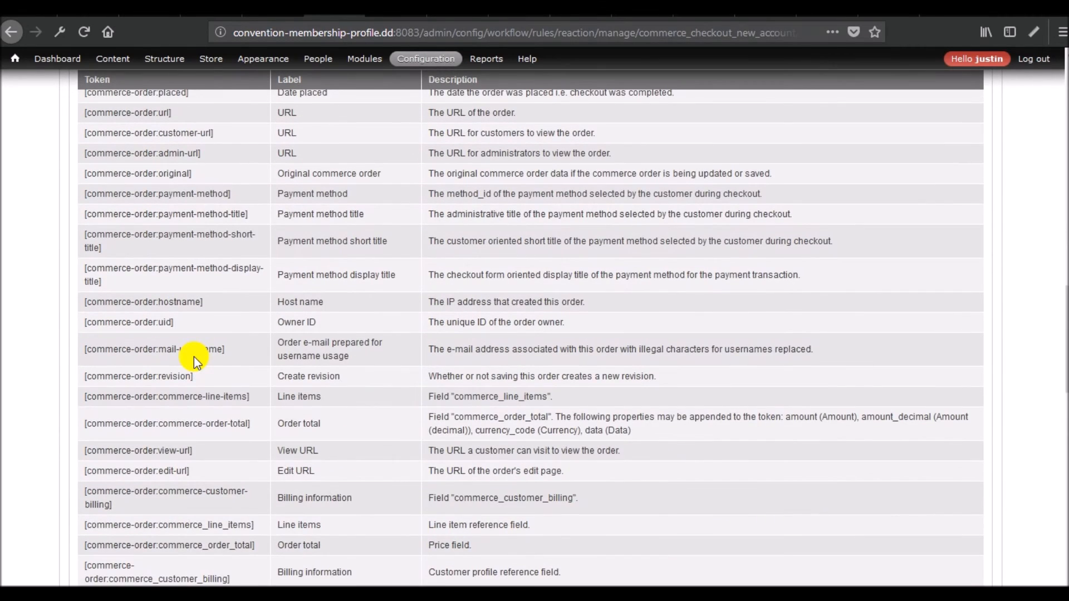
{"action": "scroll", "coordinate": [194, 356], "scroll_direction": "up", "scroll_amount": 8}
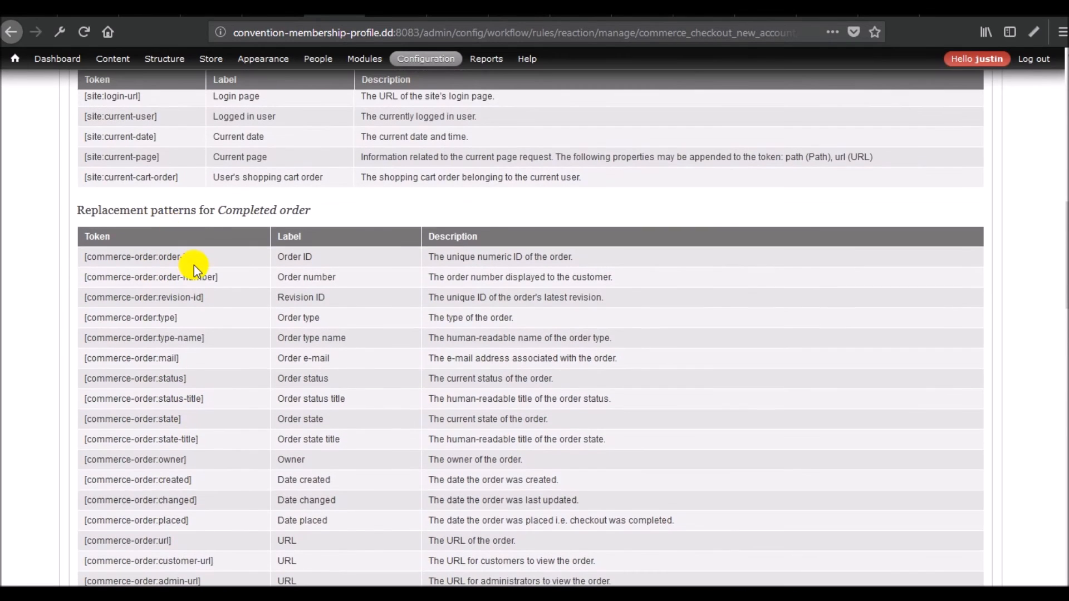
{"action": "scroll", "coordinate": [194, 265], "scroll_direction": "up", "scroll_amount": 6}
{"action": "left_click", "coordinate": [114, 222]}
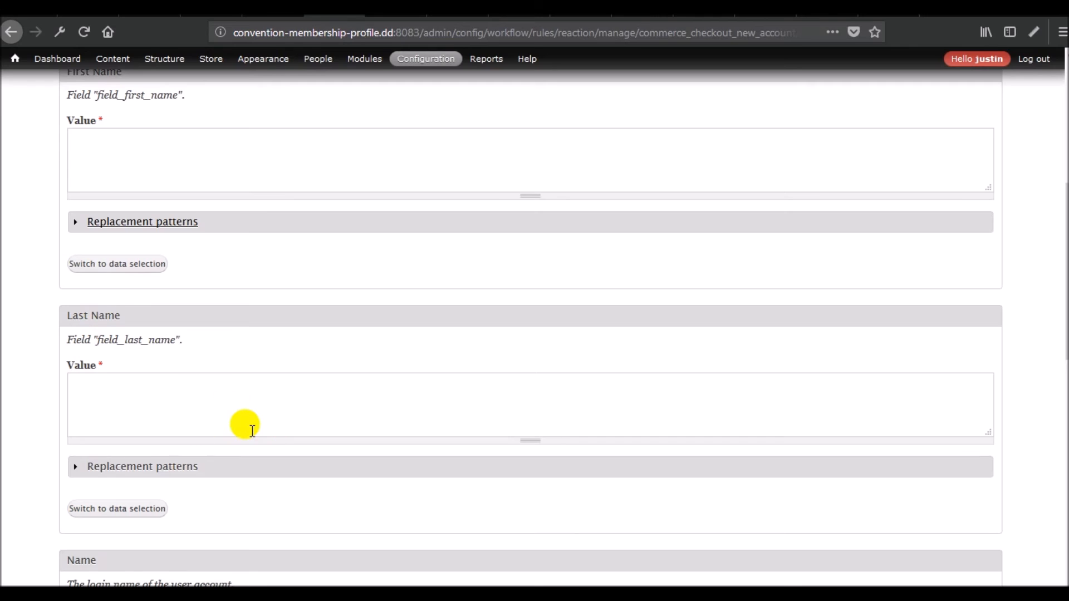
{"action": "scroll", "coordinate": [252, 432], "scroll_direction": "up", "scroll_amount": 7}
{"action": "scroll", "coordinate": [252, 431], "scroll_direction": "down", "scroll_amount": 8}
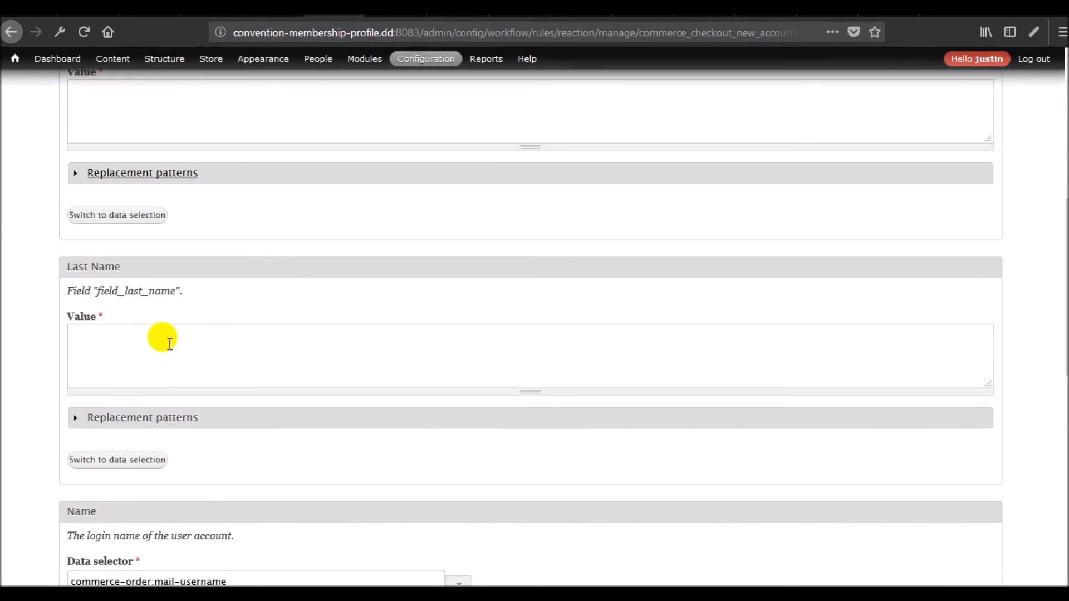
{"action": "scroll", "coordinate": [284, 293], "scroll_direction": "up", "scroll_amount": 2}
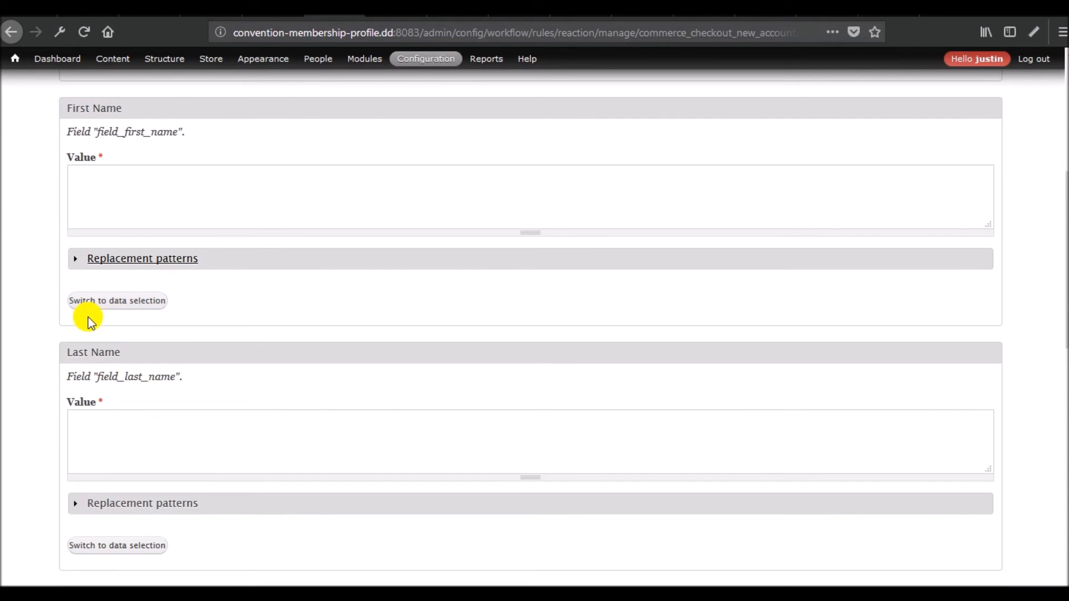
- Expand the First Name replacement patterns again and check the Completed order tokens for a suitable name value
{"action": "left_click", "coordinate": [139, 187]}
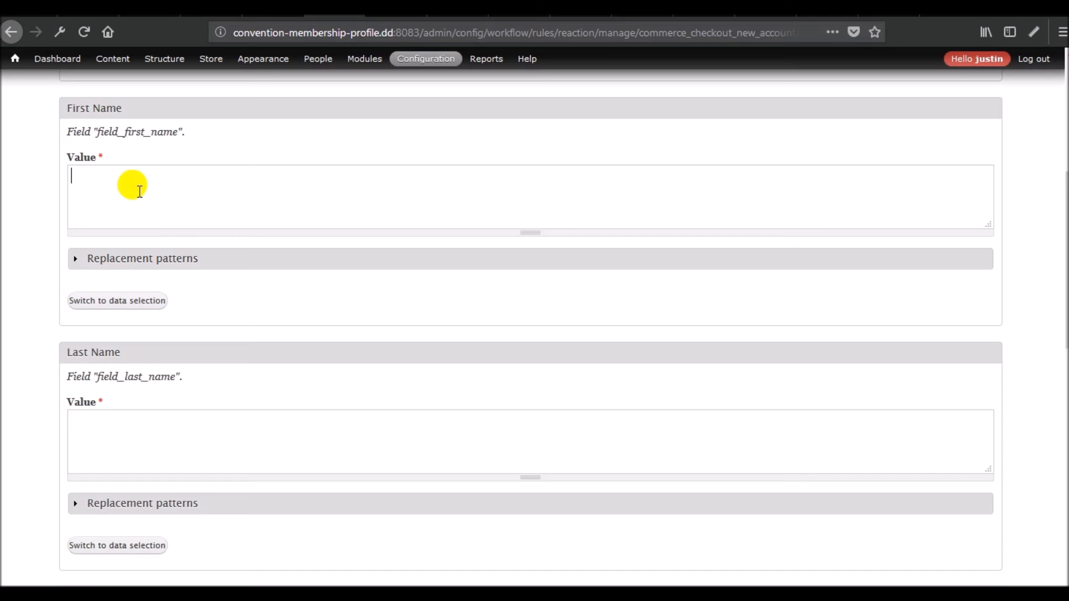
{"action": "left_click", "coordinate": [176, 259]}
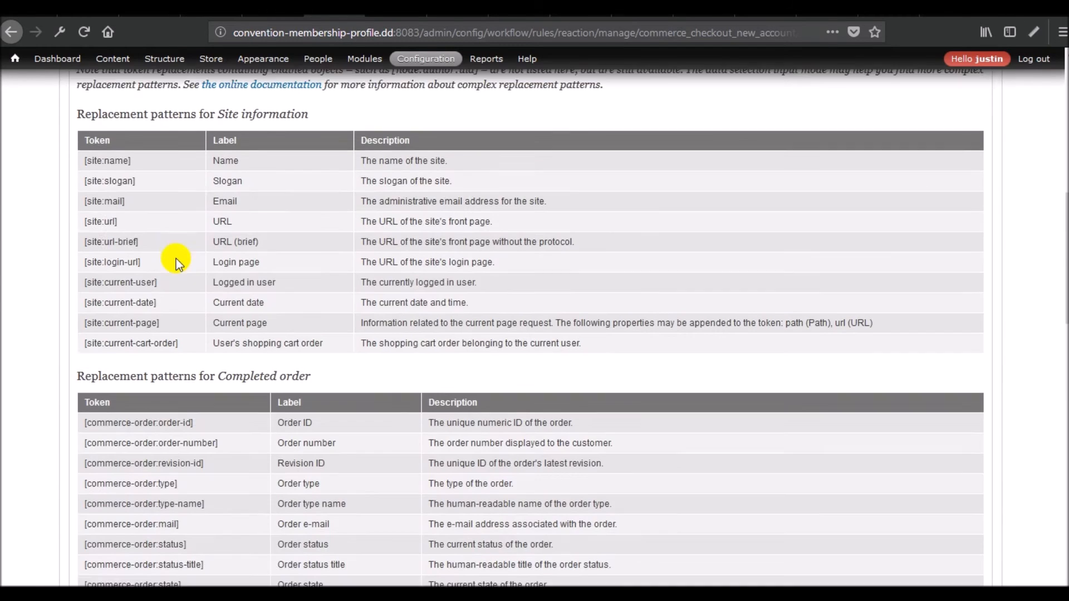
{"action": "scroll", "coordinate": [282, 292], "scroll_direction": "down", "scroll_amount": 8}
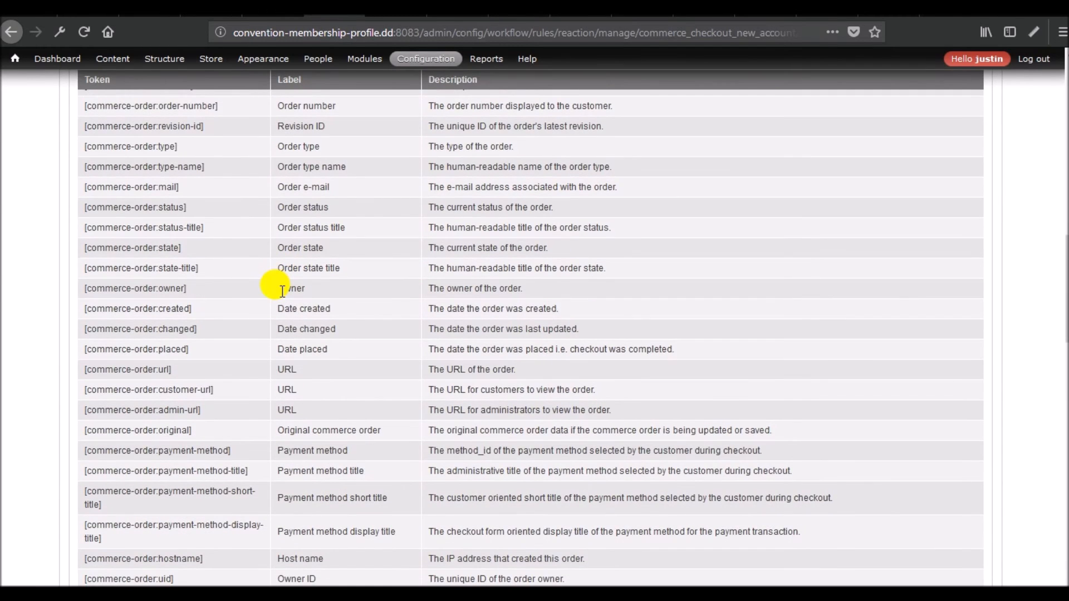
{"action": "scroll", "coordinate": [282, 291], "scroll_direction": "down", "scroll_amount": 3}
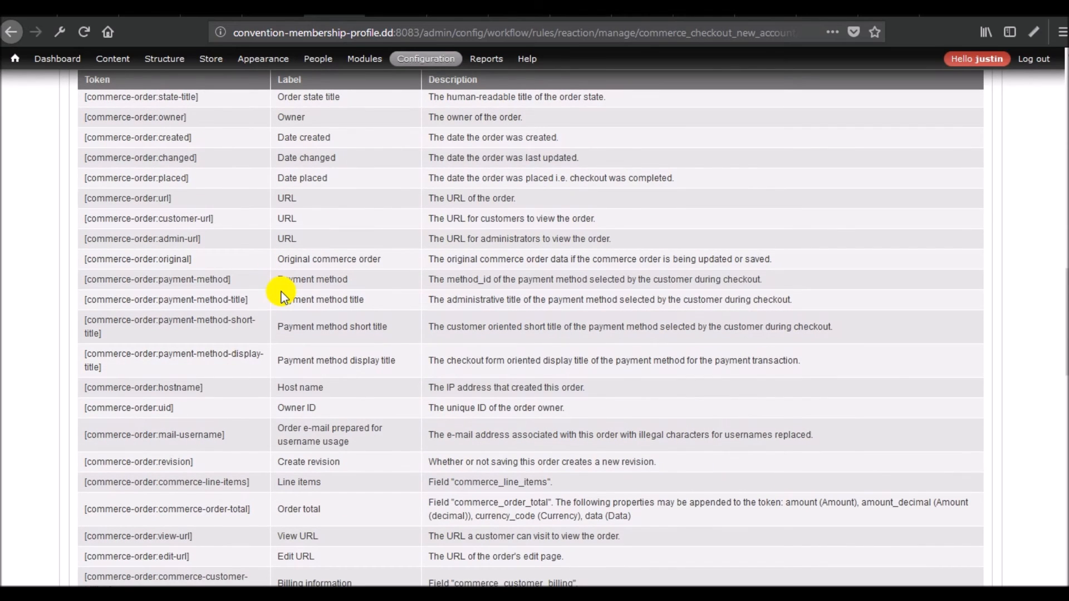
{"action": "scroll", "coordinate": [282, 292], "scroll_direction": "down", "scroll_amount": 3}
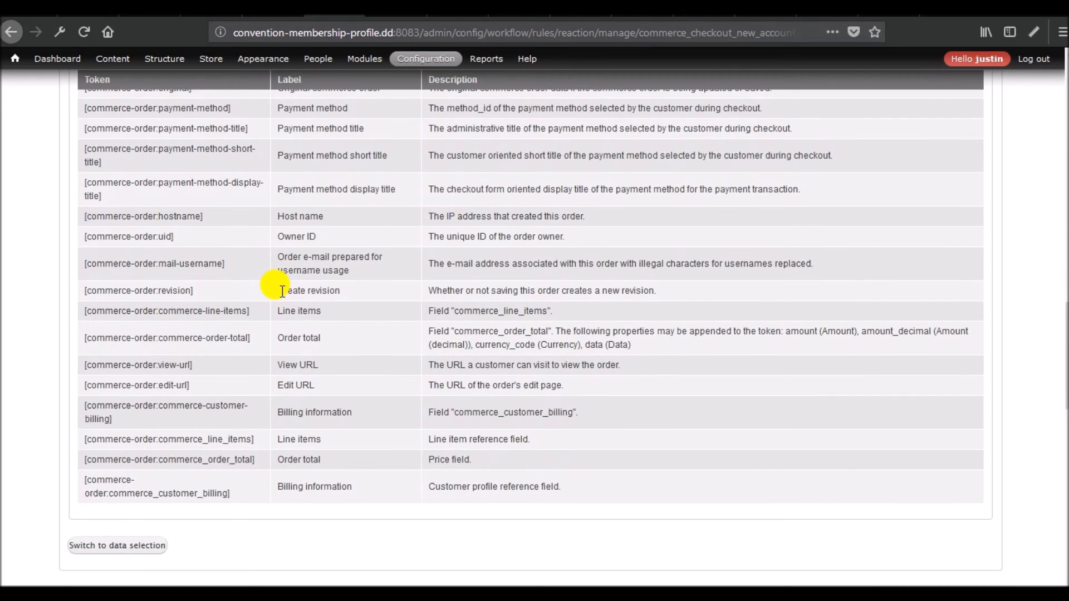
{"action": "scroll", "coordinate": [283, 290], "scroll_direction": "up", "scroll_amount": 12}
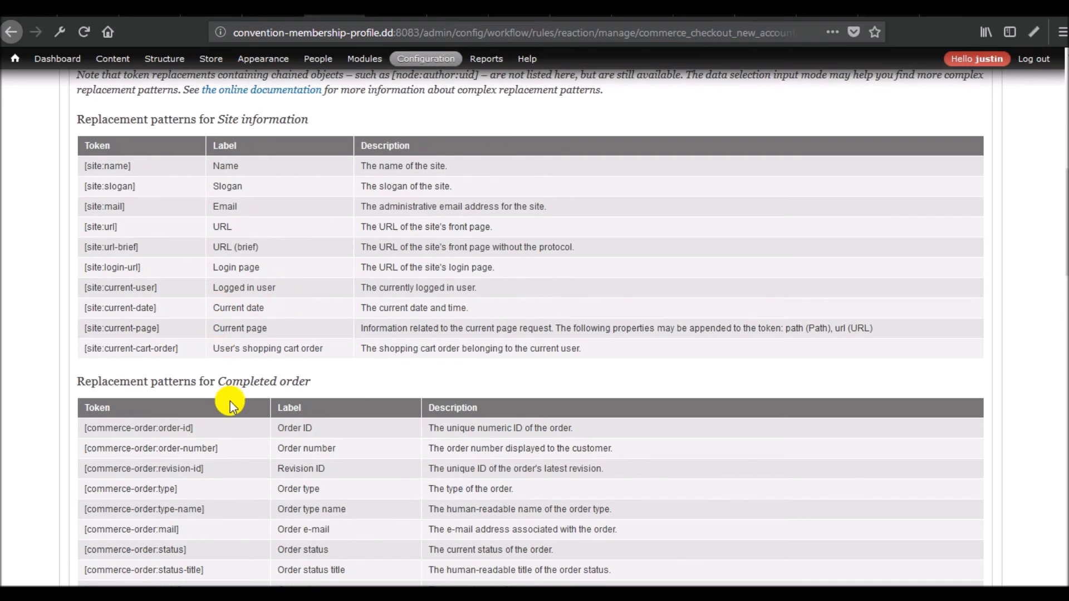
{"action": "scroll", "coordinate": [225, 278], "scroll_direction": "up", "scroll_amount": 6}
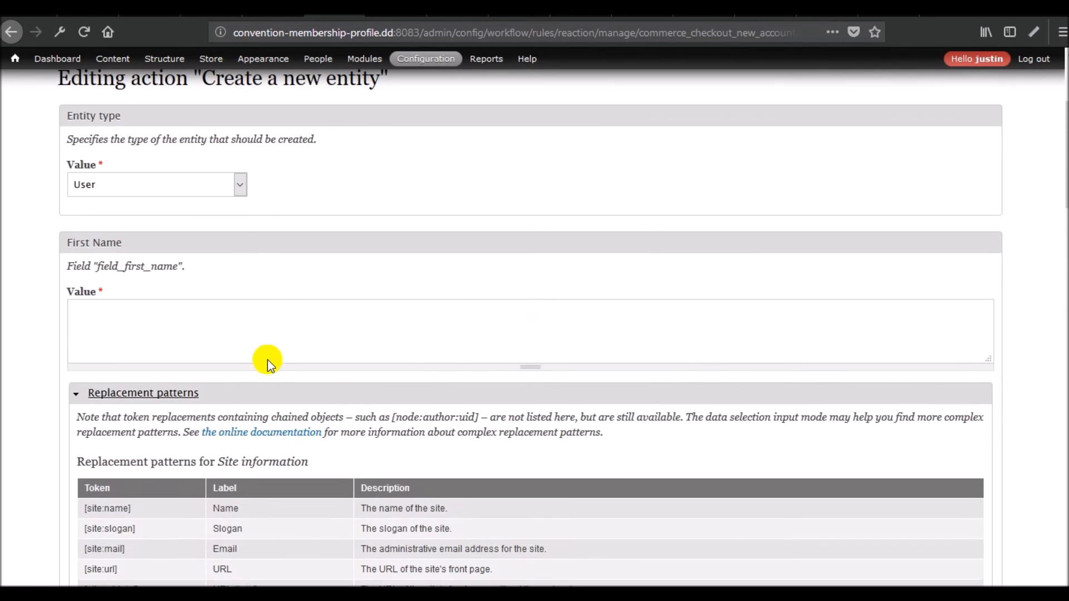
{"action": "scroll", "coordinate": [334, 259], "scroll_direction": "up", "scroll_amount": 4}
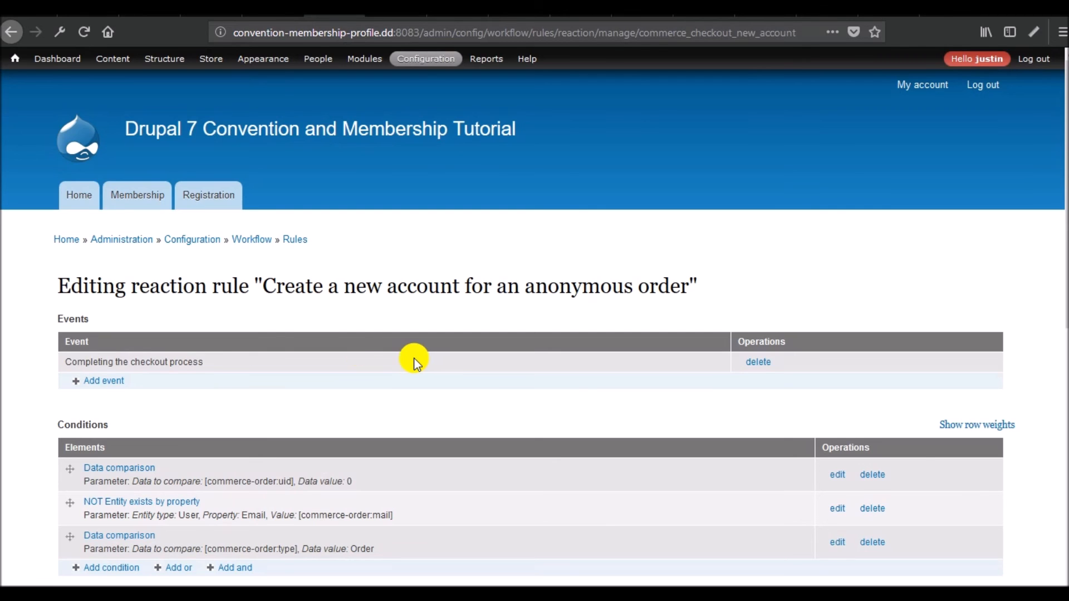
- Review the conditions and actions of the "Create a new account for an anonymous order" rule
{"action": "scroll", "coordinate": [321, 323], "scroll_direction": "down", "scroll_amount": 3}
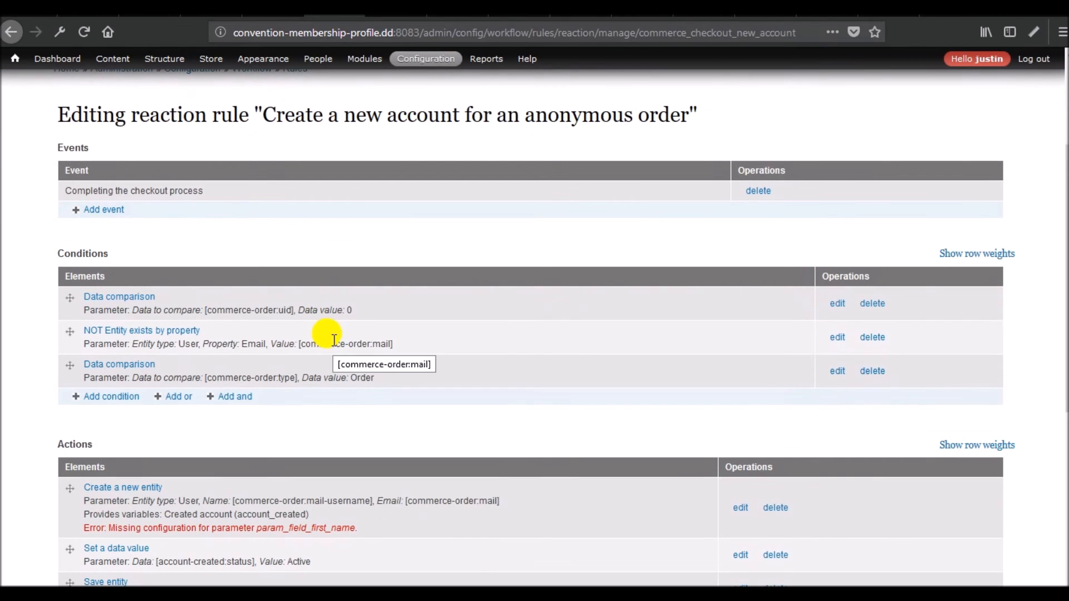
{"action": "scroll", "coordinate": [328, 337], "scroll_direction": "down", "scroll_amount": 3}
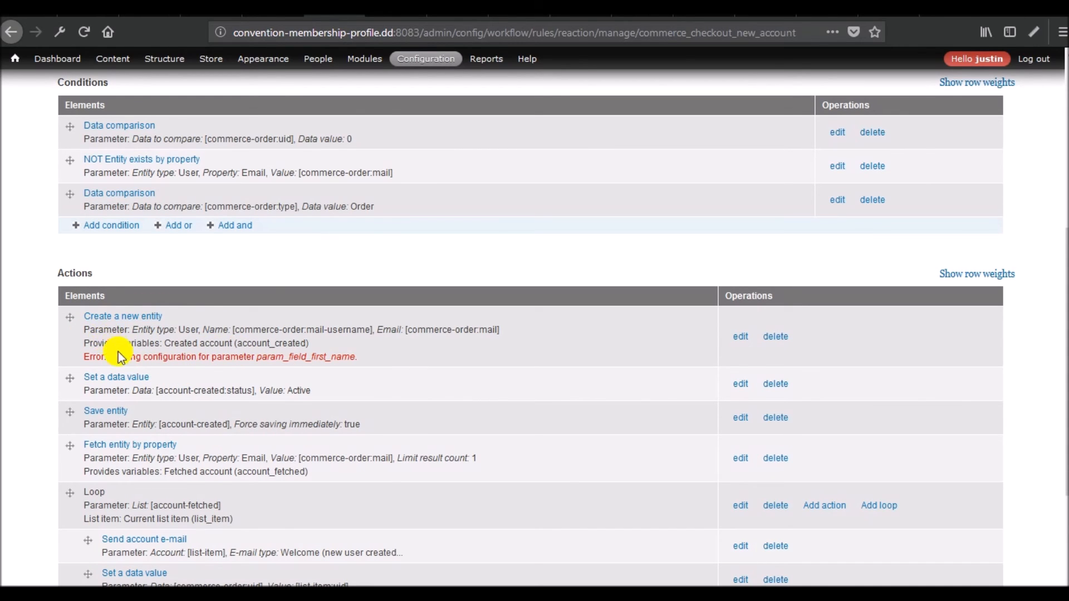
{"action": "scroll", "coordinate": [217, 345], "scroll_direction": "up", "scroll_amount": 6}
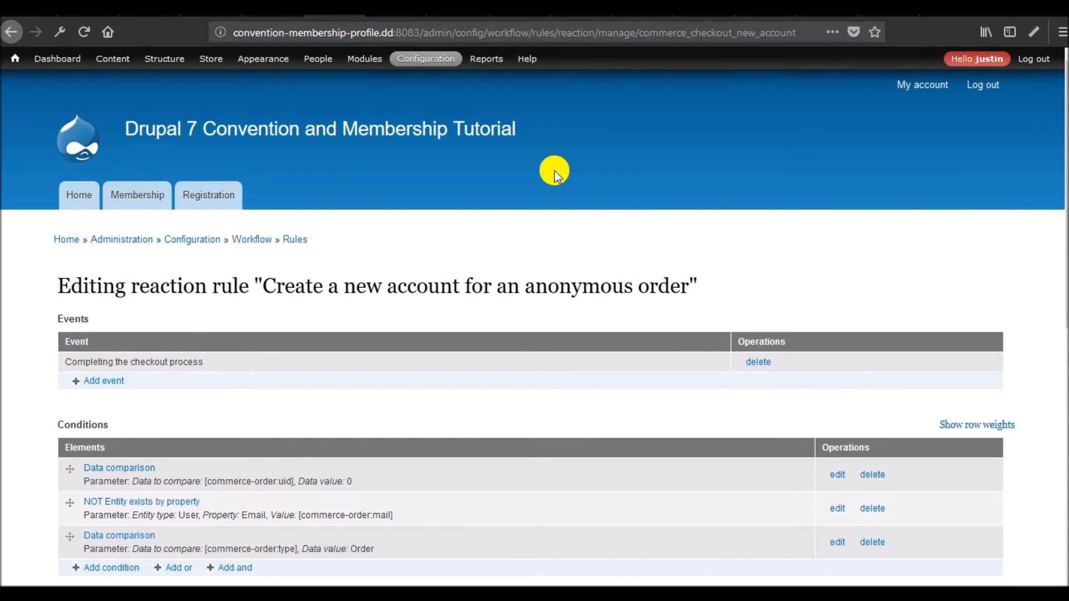
- Open the Manage fields page for user accounts in Account settings
{"action": "mouse_move", "coordinate": [416, 56]}
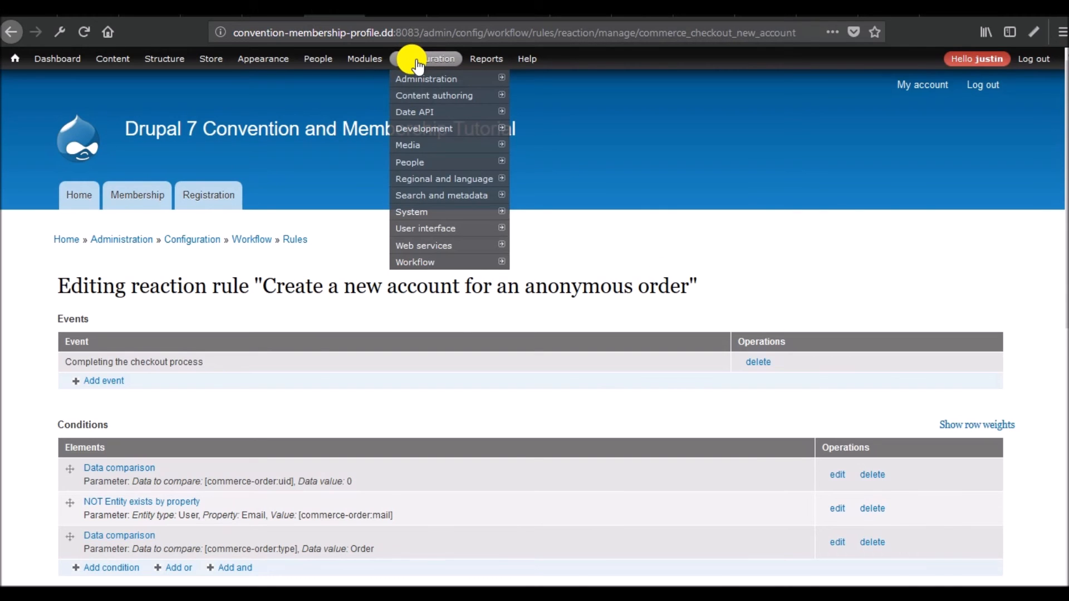
{"action": "left_click", "coordinate": [416, 60]}
{"action": "left_click", "coordinate": [109, 411]}
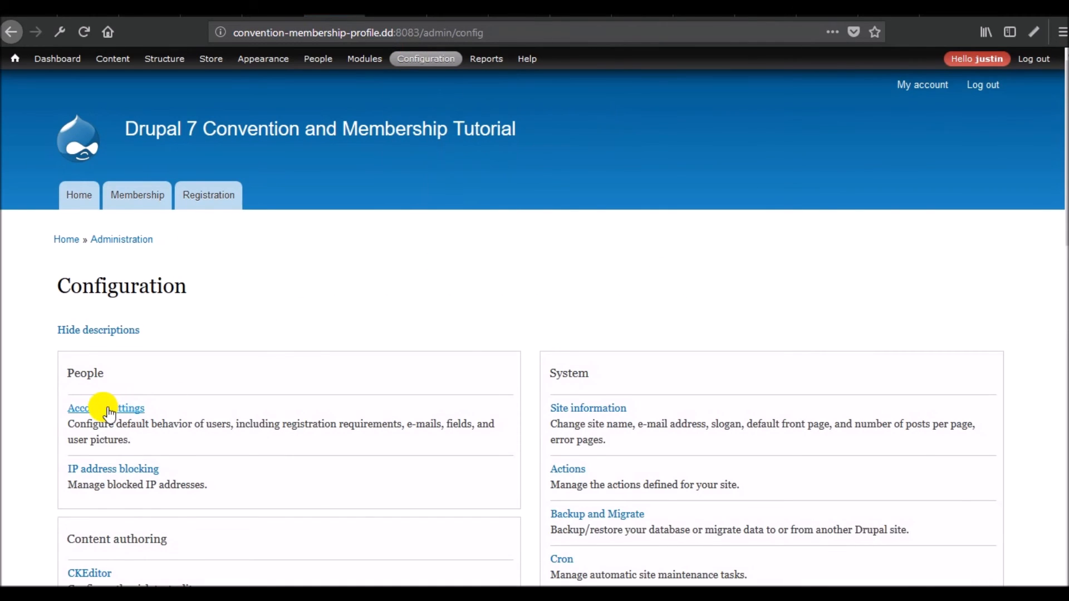
{"action": "scroll", "coordinate": [303, 346], "scroll_direction": "down", "scroll_amount": 7}
{"action": "scroll", "coordinate": [278, 340], "scroll_direction": "up", "scroll_amount": 6}
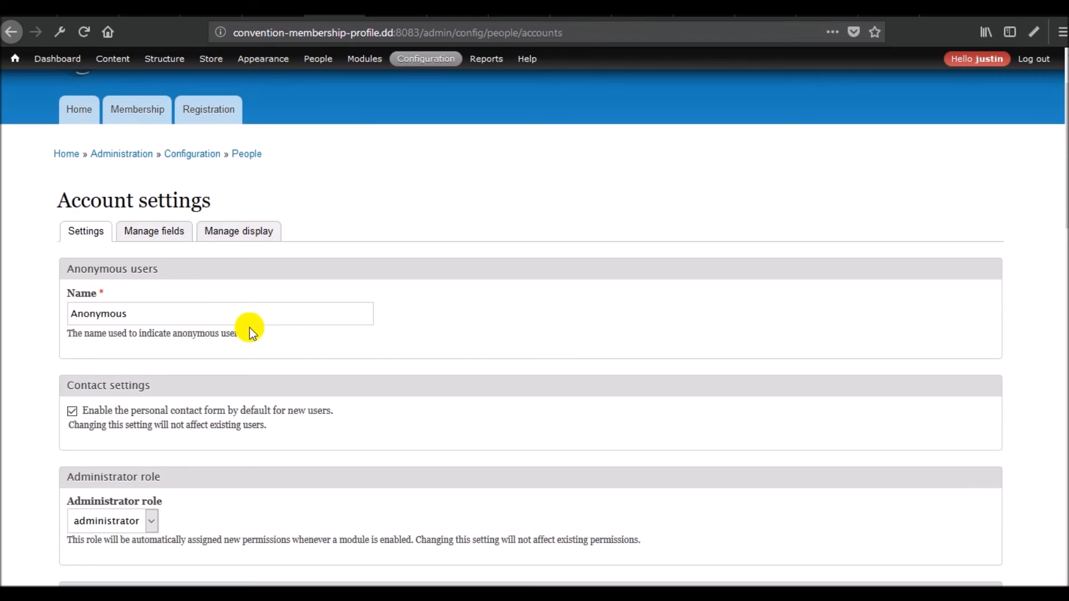
{"action": "left_click", "coordinate": [158, 241]}
{"action": "scroll", "coordinate": [231, 283], "scroll_direction": "down", "scroll_amount": 3}
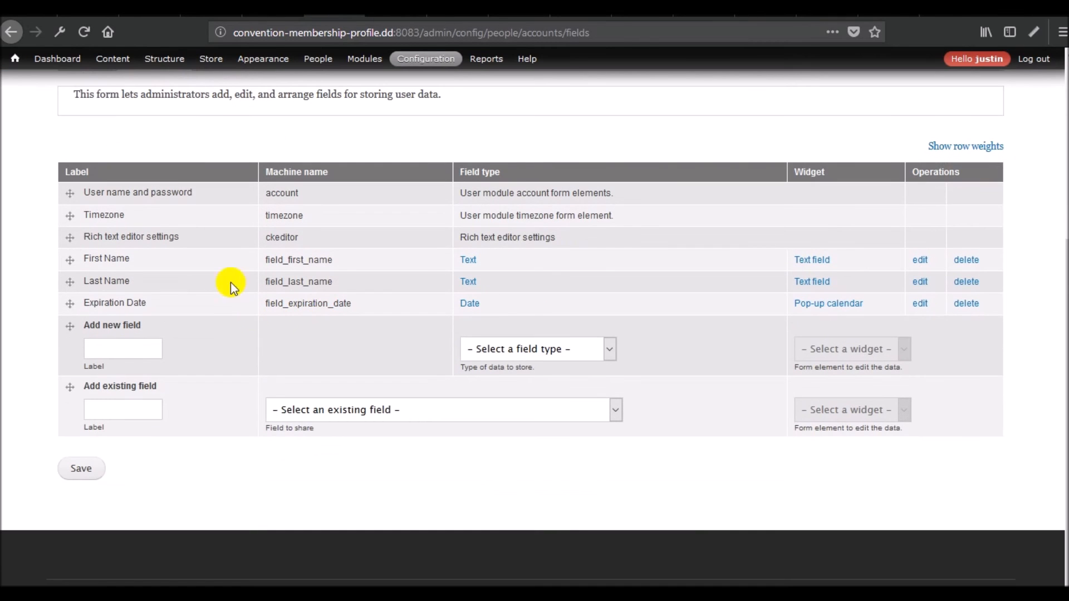
- Delete the First Name and Last Name fields from the user account fields, confirming each deletion
{"action": "left_click", "coordinate": [969, 260]}
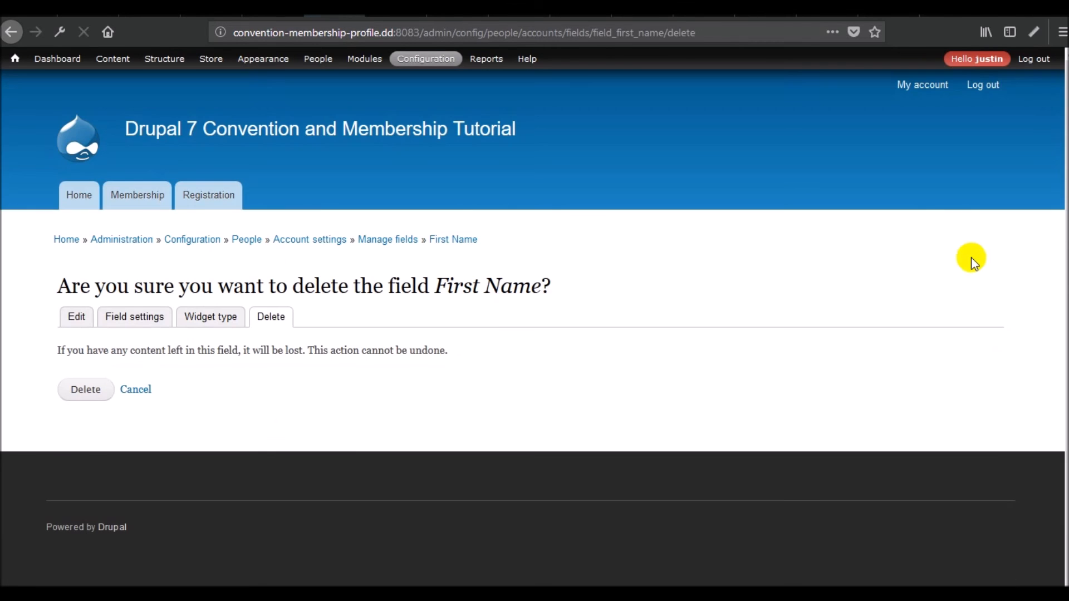
{"action": "left_click", "coordinate": [61, 392]}
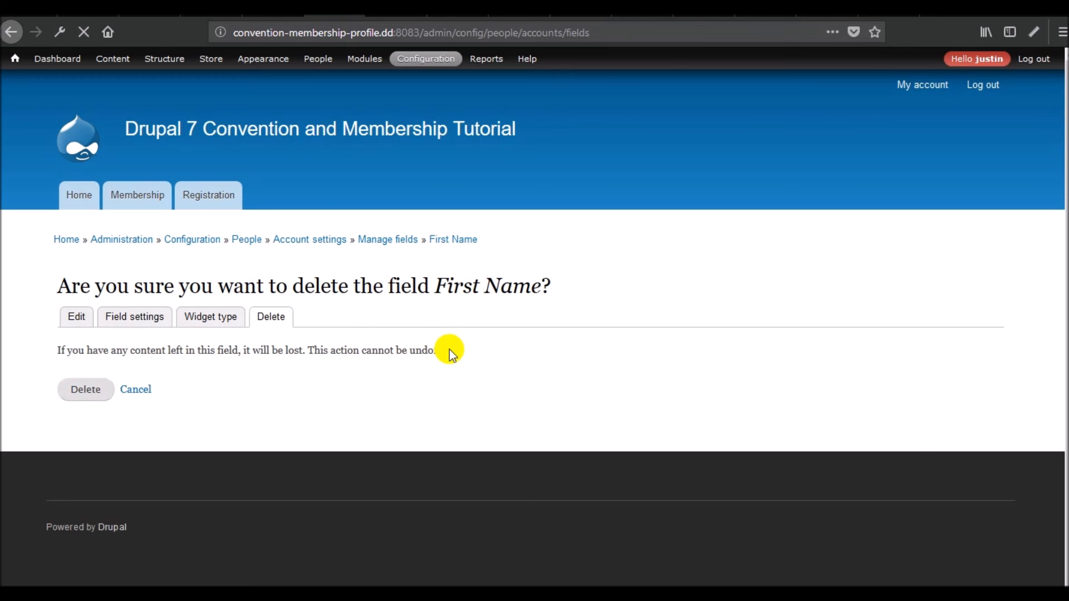
{"action": "scroll", "coordinate": [417, 337], "scroll_direction": "down", "scroll_amount": 2}
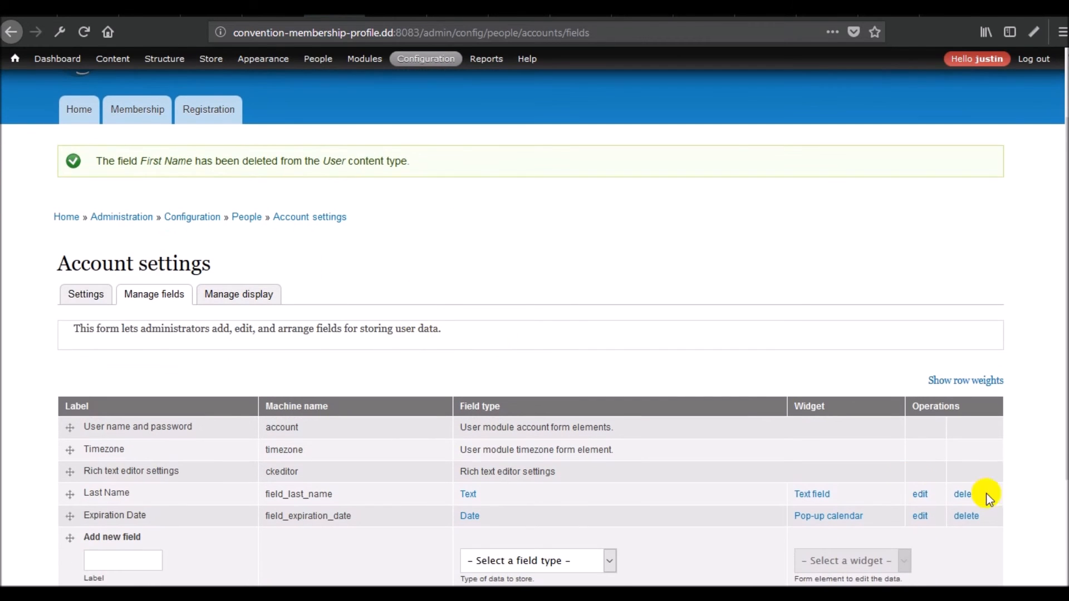
{"action": "left_click", "coordinate": [966, 494]}
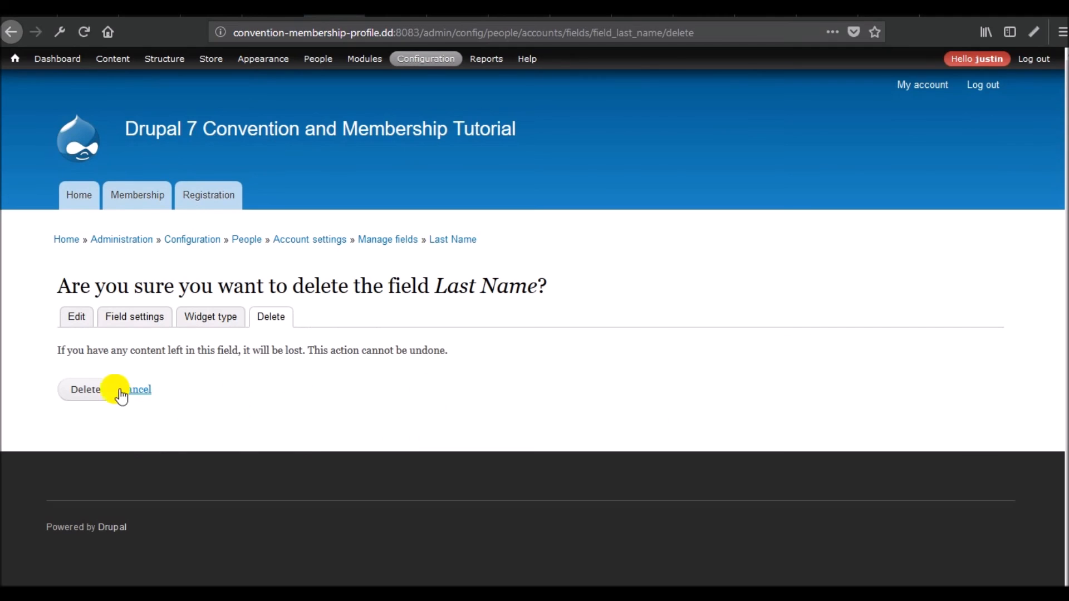
{"action": "left_click", "coordinate": [83, 392]}
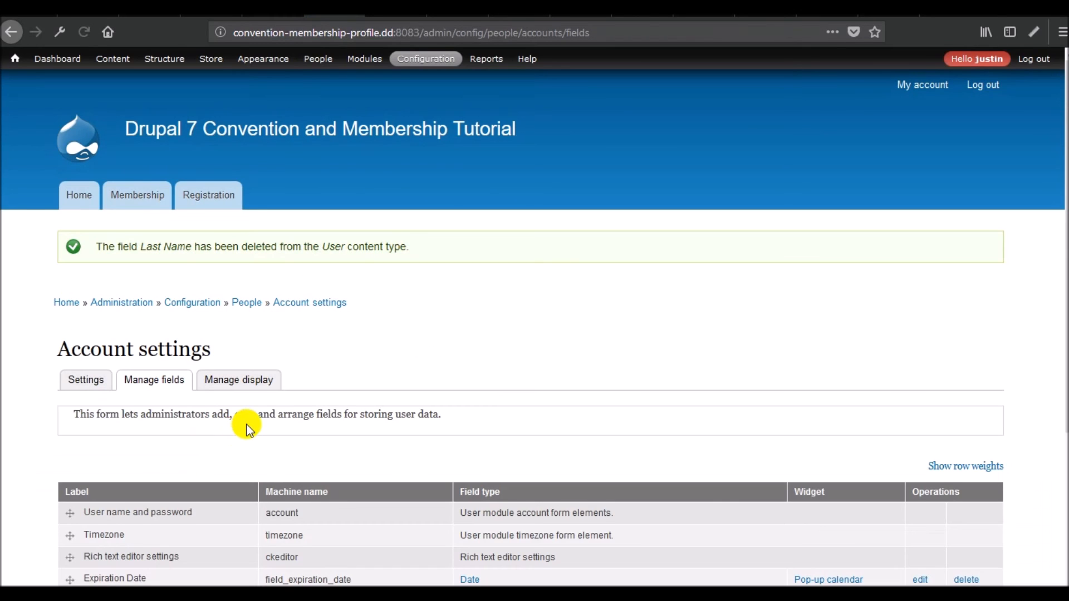
{"action": "scroll", "coordinate": [248, 423], "scroll_direction": "down", "scroll_amount": 5}
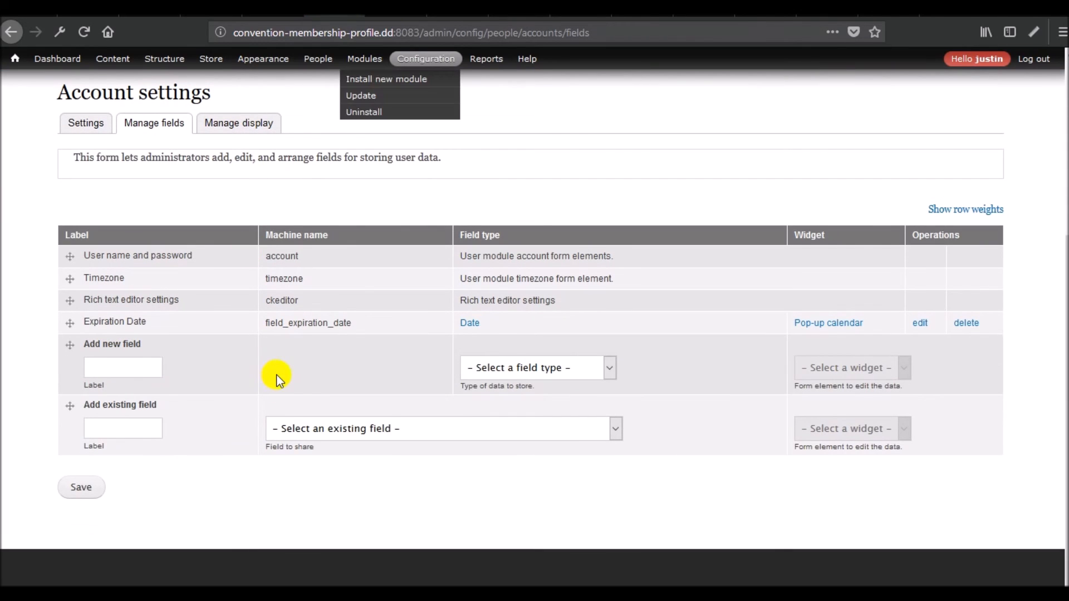
- Reopen the Account settings page from the site configuration
{"action": "scroll", "coordinate": [277, 375], "scroll_direction": "up", "scroll_amount": 5}
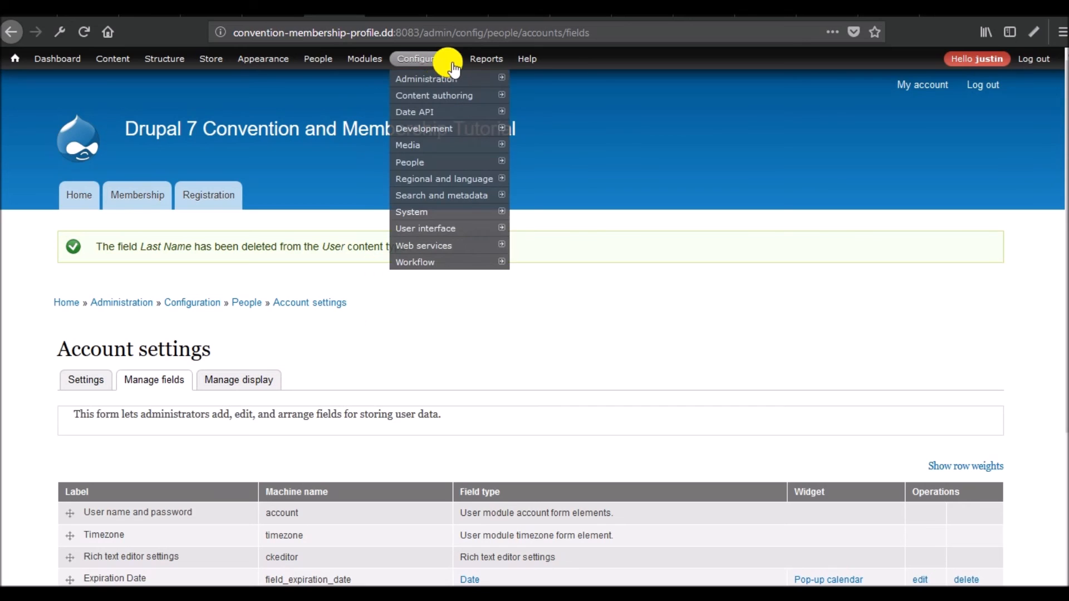
{"action": "left_click", "coordinate": [439, 58]}
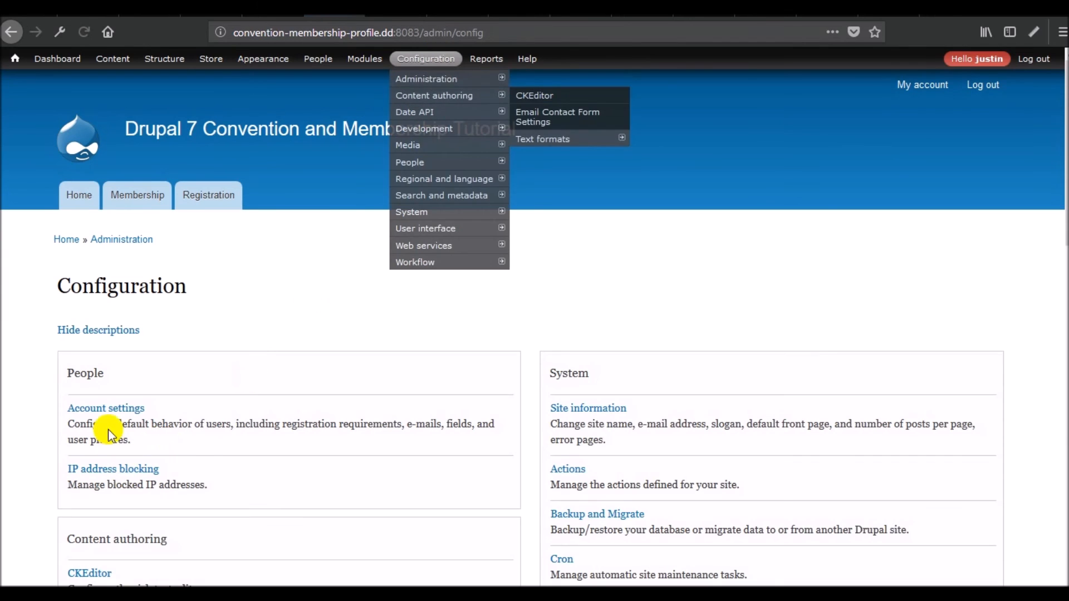
{"action": "left_click", "coordinate": [108, 409]}
{"action": "scroll", "coordinate": [385, 360], "scroll_direction": "down", "scroll_amount": 2}
{"action": "scroll", "coordinate": [385, 360], "scroll_direction": "up", "scroll_amount": 2}
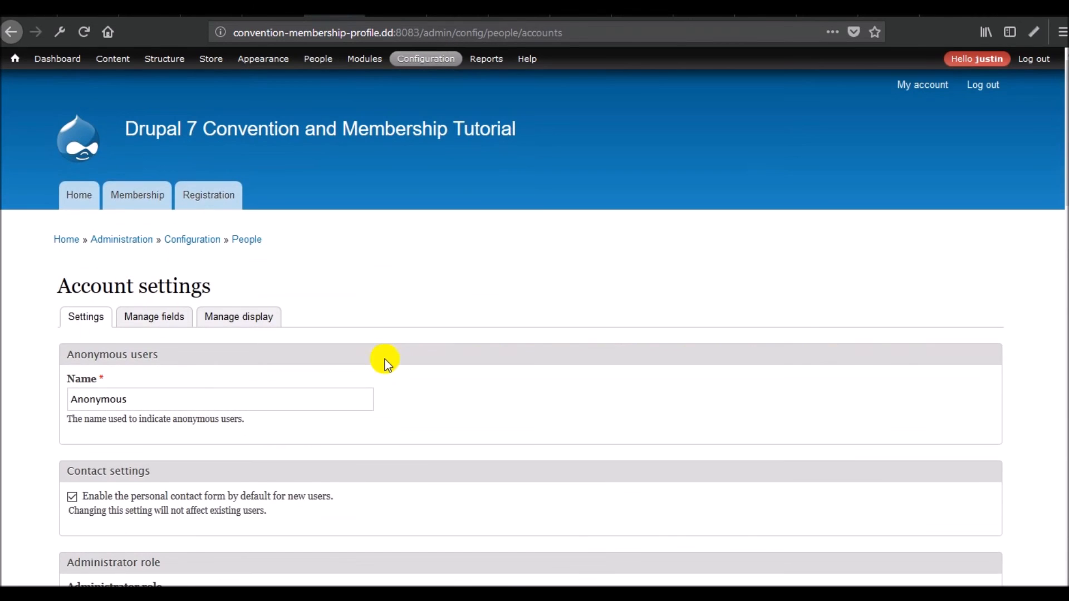
- Open the site's Rules list and look through the active rules
{"action": "mouse_move", "coordinate": [426, 59]}
{"action": "mouse_move", "coordinate": [429, 267]}
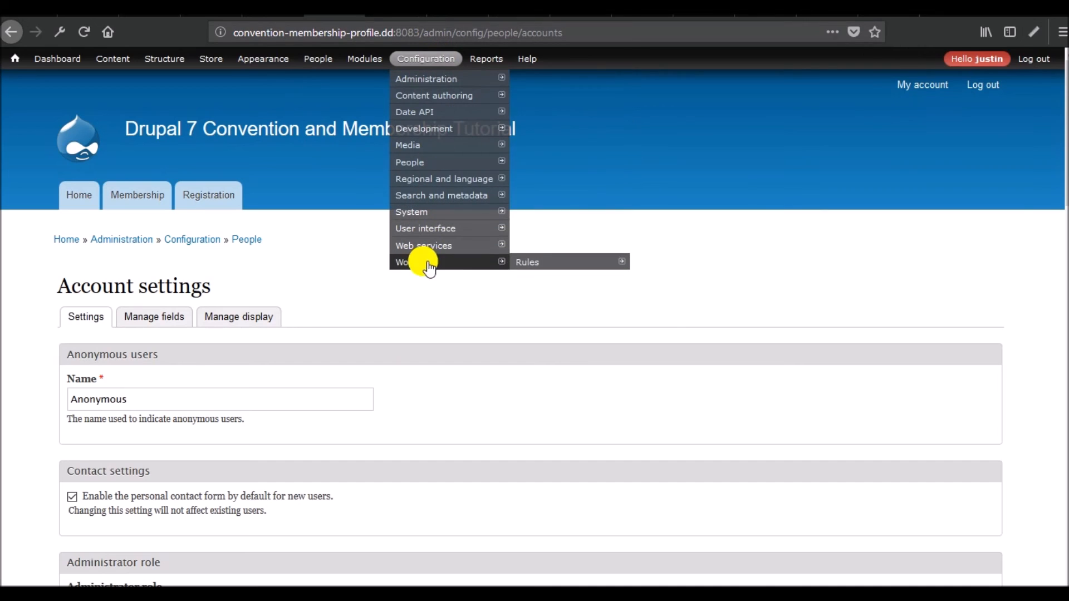
{"action": "left_click", "coordinate": [537, 262]}
{"action": "scroll", "coordinate": [418, 384], "scroll_direction": "down", "scroll_amount": 4}
{"action": "scroll", "coordinate": [418, 384], "scroll_direction": "down", "scroll_amount": 6}
{"action": "scroll", "coordinate": [417, 385], "scroll_direction": "up", "scroll_amount": 2}
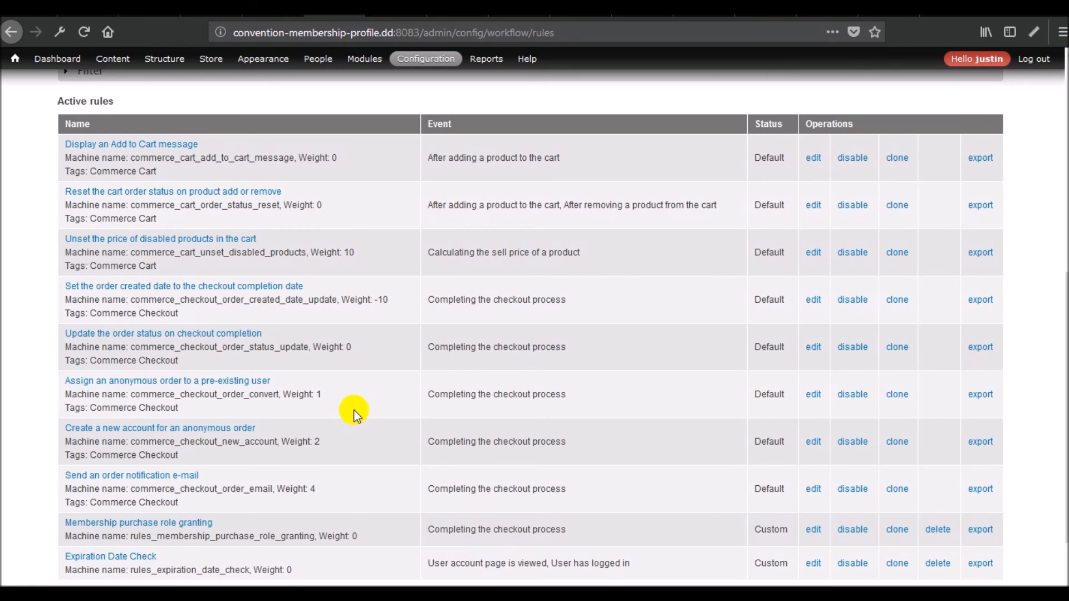
{"action": "scroll", "coordinate": [323, 432], "scroll_direction": "up", "scroll_amount": 6}
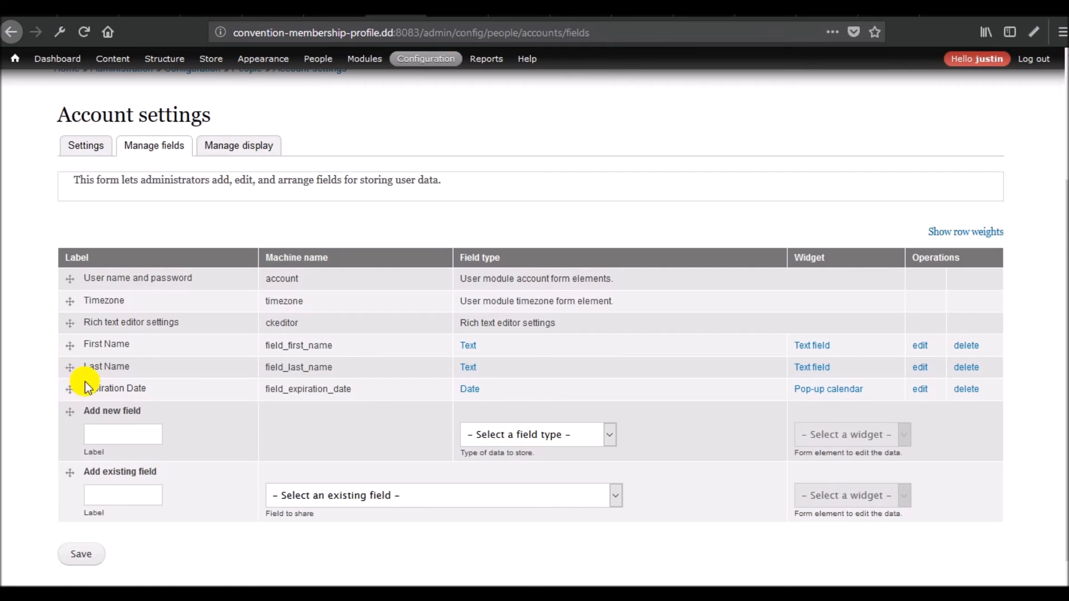
- Reload the outdated Manage fields page for user accounts to refresh its field list
{"action": "right_click", "coordinate": [43, 352]}
{"action": "left_click", "coordinate": [132, 363]}
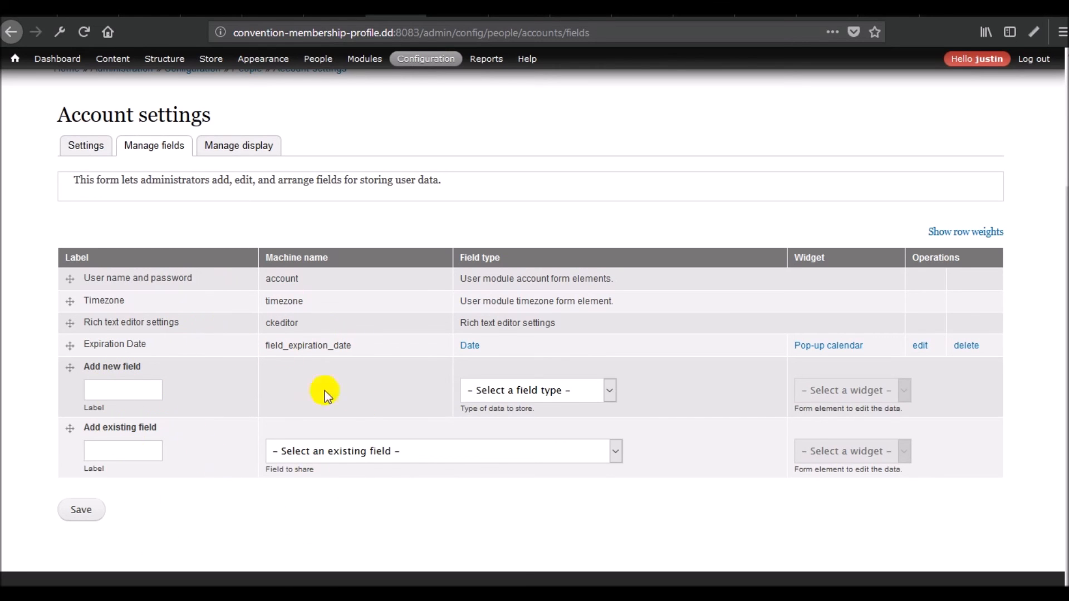
{"action": "scroll", "coordinate": [268, 514], "scroll_direction": "up", "scroll_amount": 3}
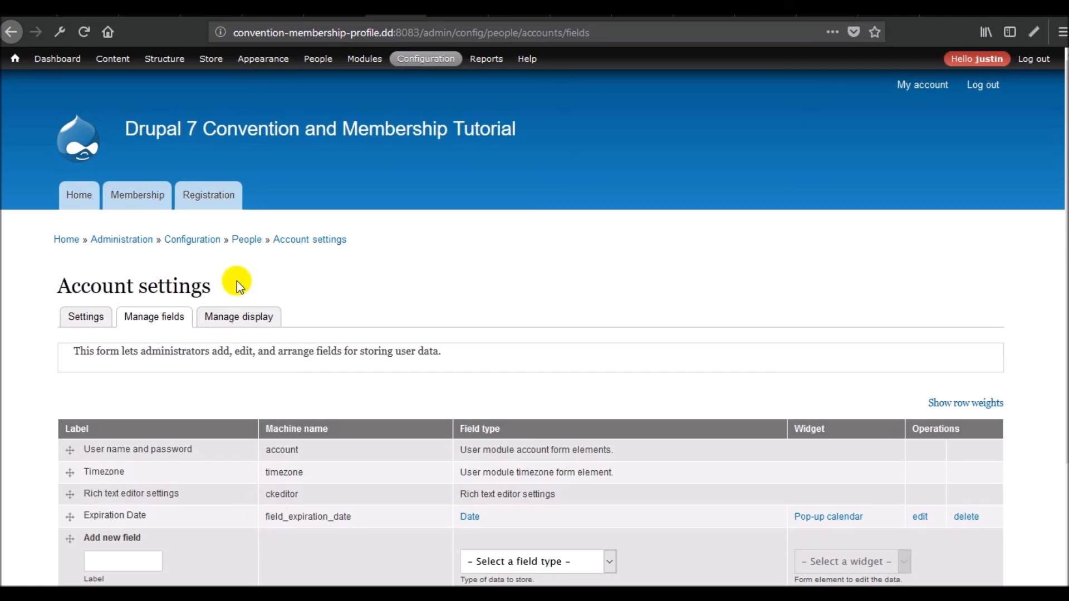
{"action": "mouse_move", "coordinate": [162, 56]}
{"action": "mouse_move", "coordinate": [169, 98]}
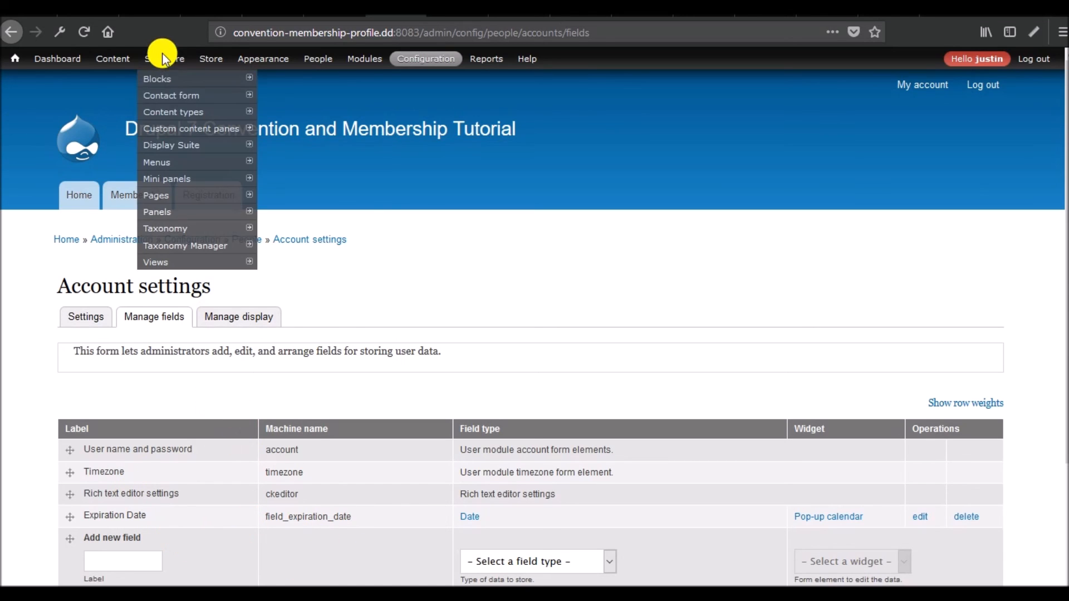
{"action": "mouse_move", "coordinate": [329, 299]}
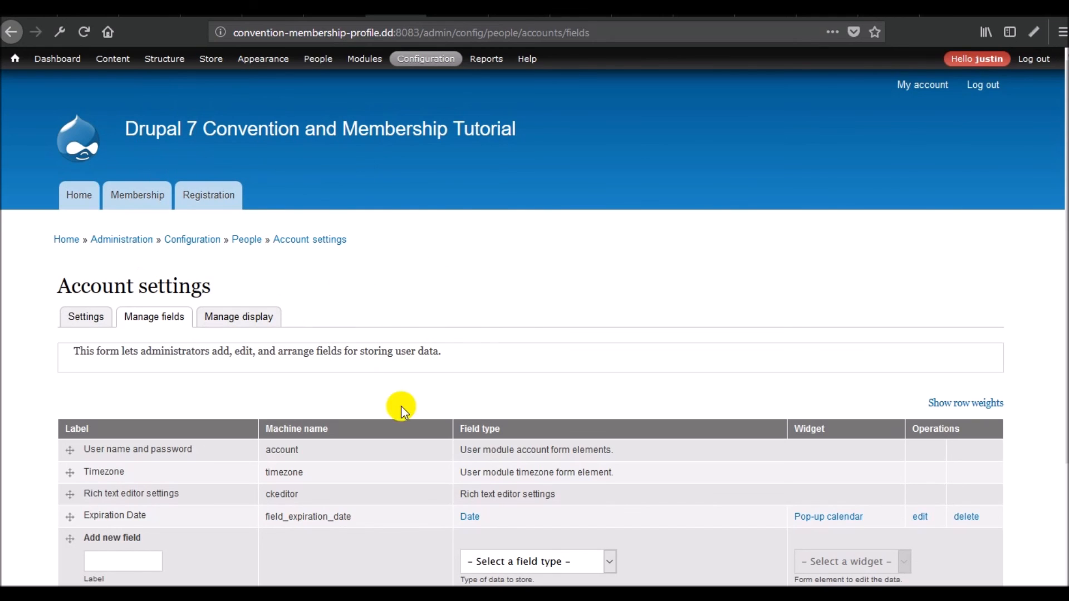
{"action": "scroll", "coordinate": [162, 388], "scroll_direction": "down", "scroll_amount": 4}
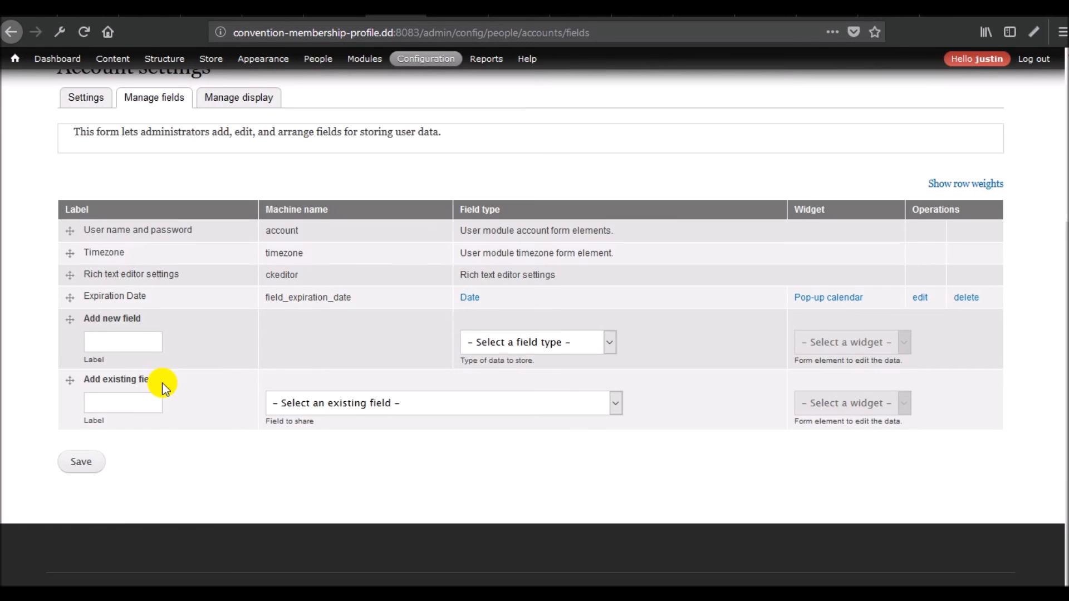
{"action": "scroll", "coordinate": [159, 392], "scroll_direction": "up", "scroll_amount": 4}
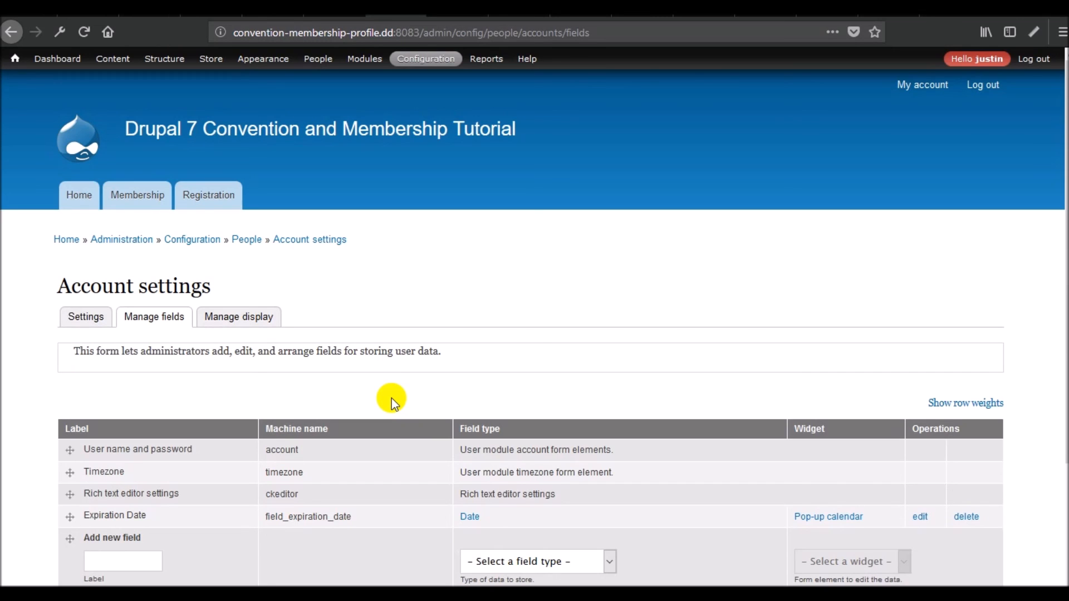
- Open the site's home page and visit its Registration and Membership pages
{"action": "left_click", "coordinate": [65, 196]}
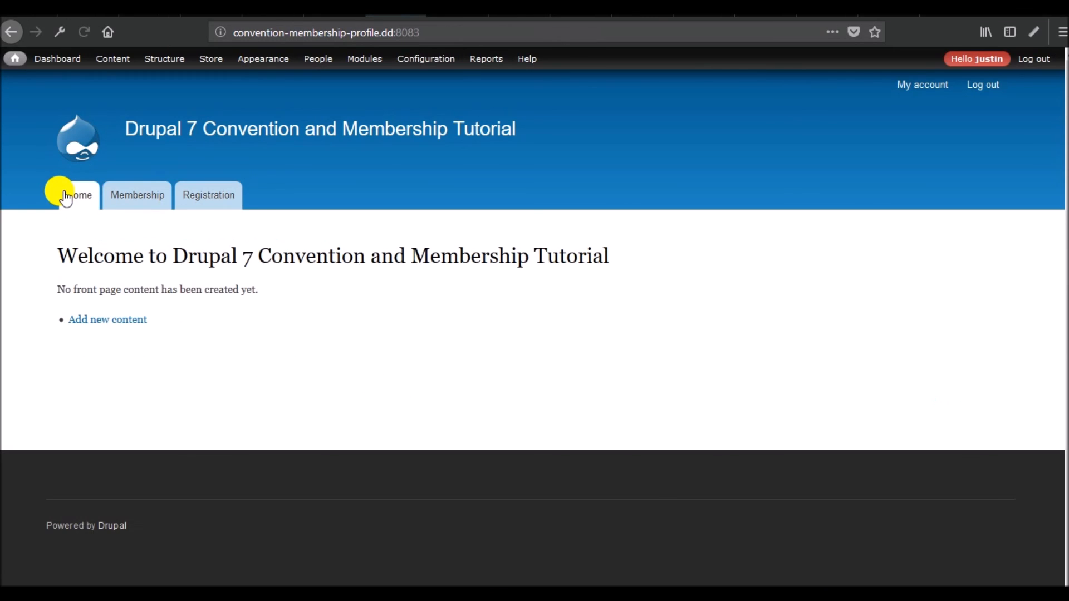
{"action": "left_click", "coordinate": [256, 129]}
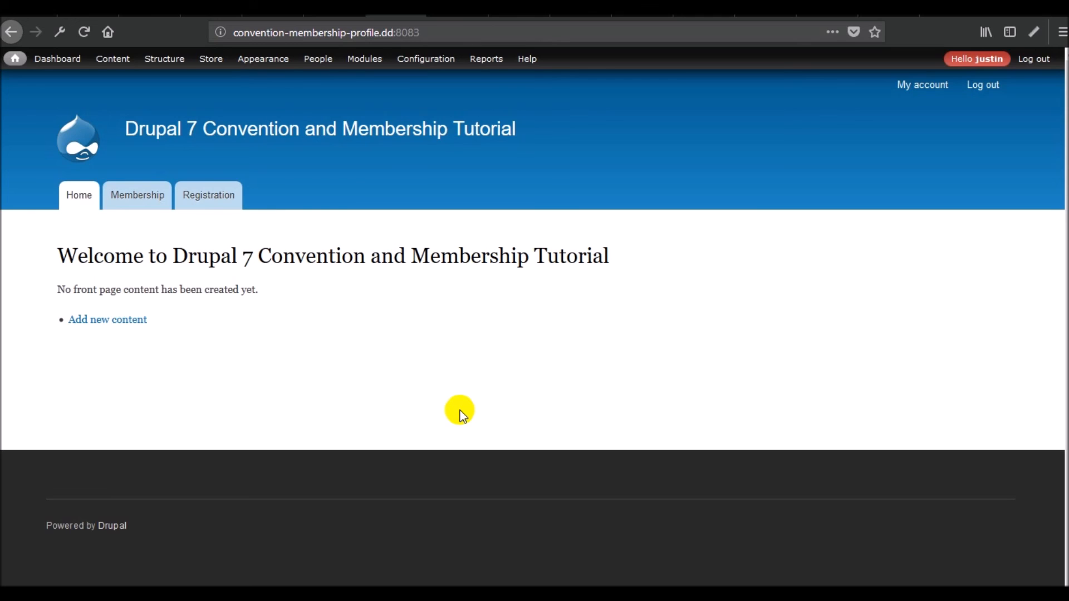
{"action": "left_click", "coordinate": [201, 208]}
{"action": "left_click", "coordinate": [141, 201]}
- Return to the Rules configuration page and review the active rules, including the checkout, membership role granting and Expiration Date Check rules
{"action": "mouse_move", "coordinate": [473, 64]}
{"action": "mouse_move", "coordinate": [425, 59]}
{"action": "mouse_move", "coordinate": [420, 258]}
{"action": "left_click", "coordinate": [546, 262]}
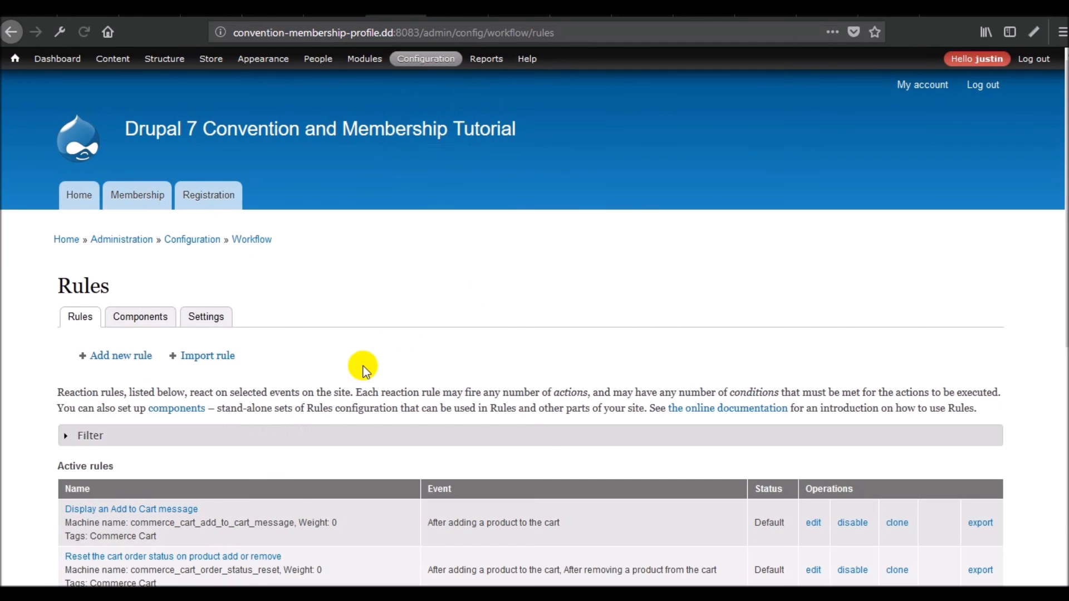
{"action": "scroll", "coordinate": [363, 365], "scroll_direction": "down", "scroll_amount": 5}
{"action": "scroll", "coordinate": [339, 342], "scroll_direction": "down", "scroll_amount": 3}
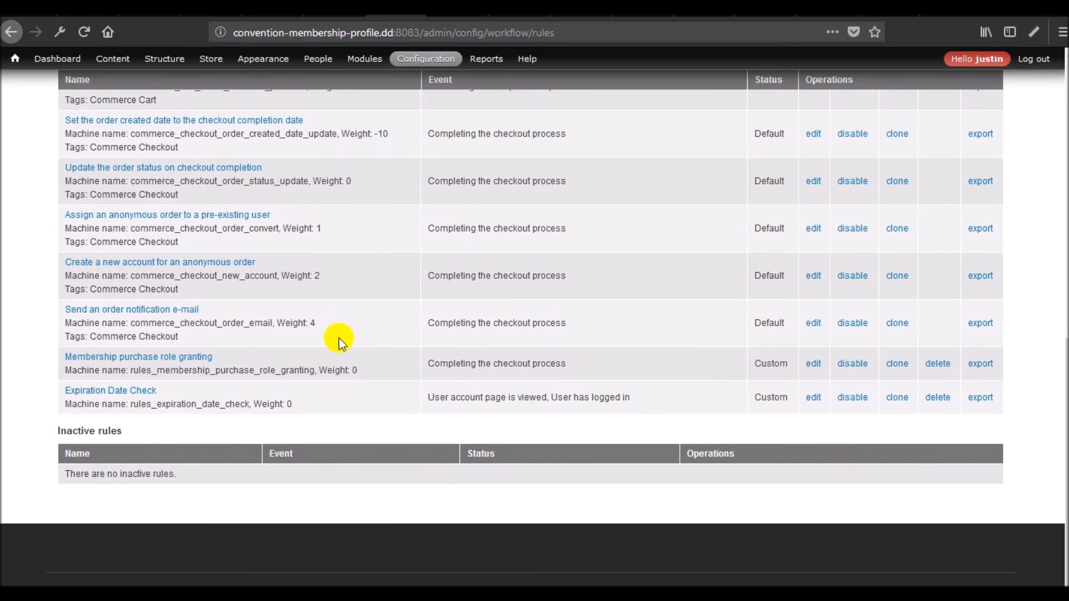
{"action": "scroll", "coordinate": [340, 341], "scroll_direction": "up", "scroll_amount": 8}
{"action": "scroll", "coordinate": [260, 501], "scroll_direction": "down", "scroll_amount": 5}
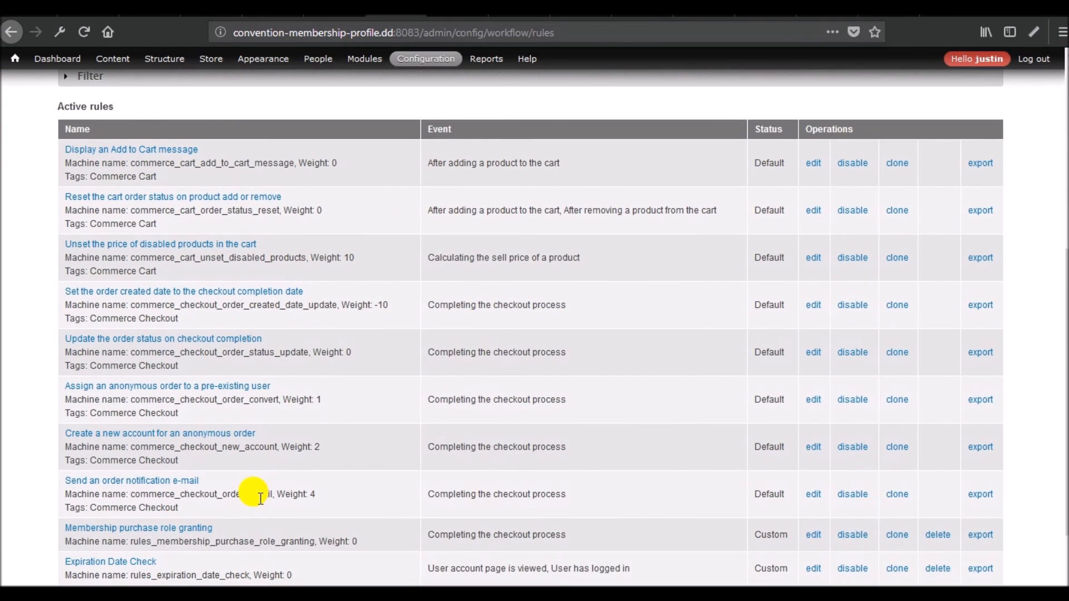
{"action": "scroll", "coordinate": [261, 495], "scroll_direction": "up", "scroll_amount": 5}
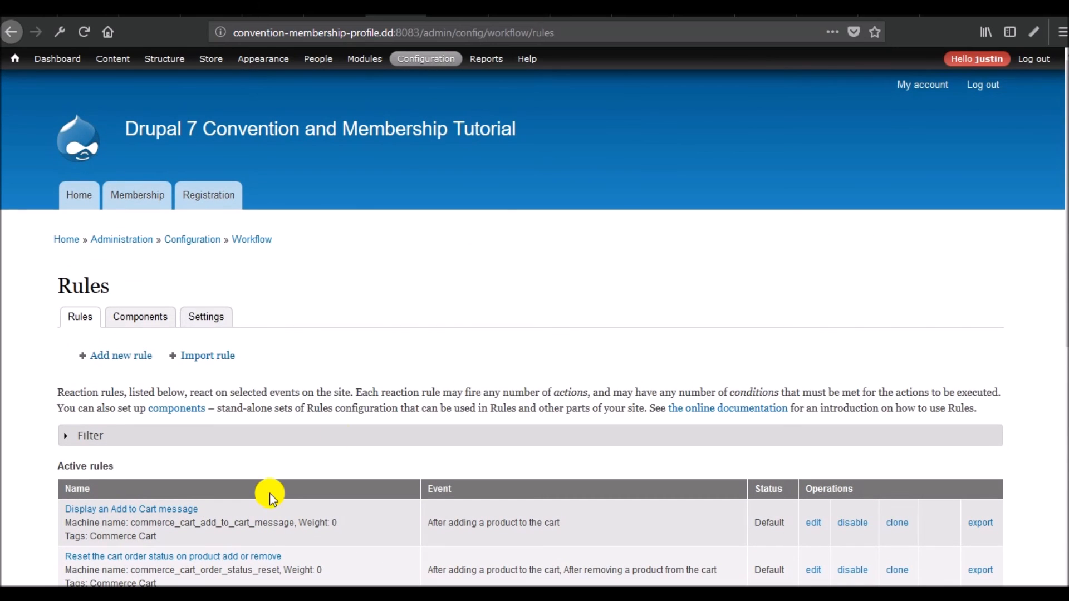
{"action": "mouse_move", "coordinate": [310, 62]}
{"action": "scroll", "coordinate": [419, 254], "scroll_direction": "down", "scroll_amount": 10}
{"action": "scroll", "coordinate": [420, 253], "scroll_direction": "up", "scroll_amount": 10}
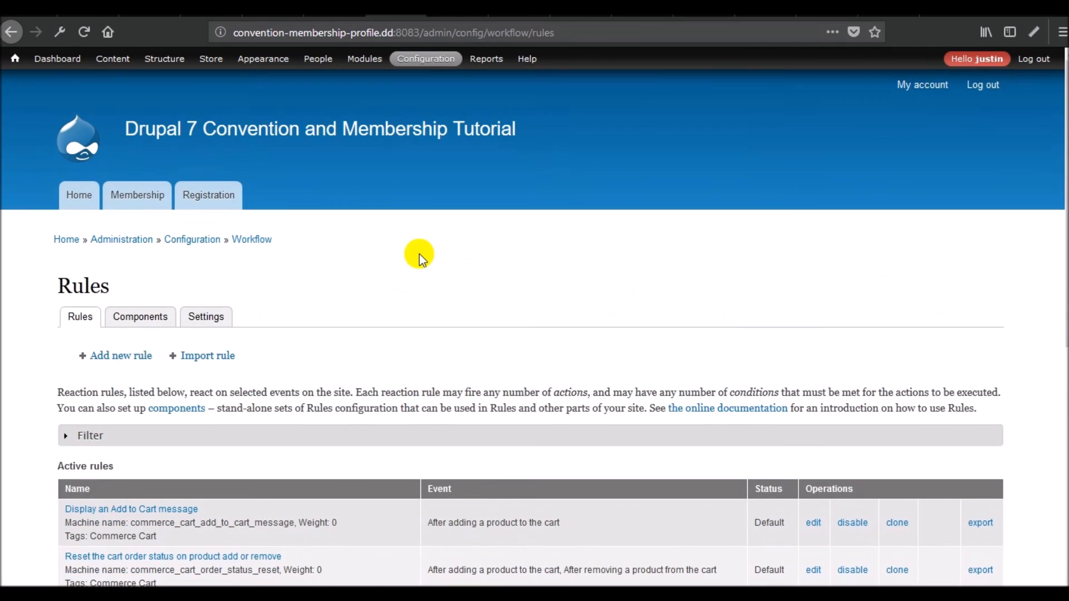